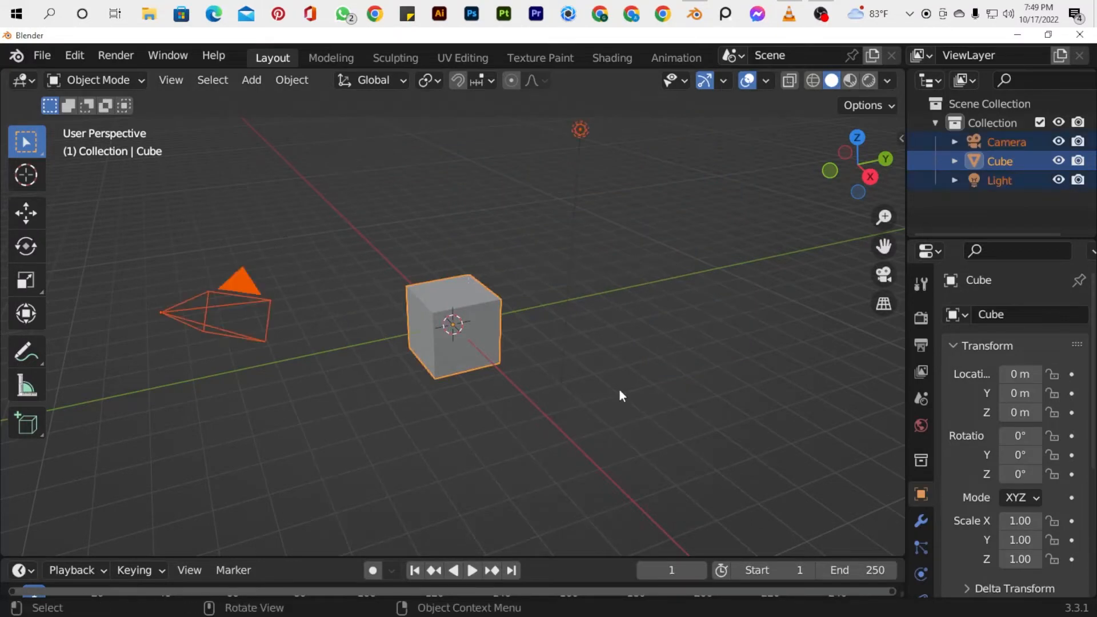
Delete the default camera, cube and light, and switch to the front view.
key("Delete")
key("KP_1")
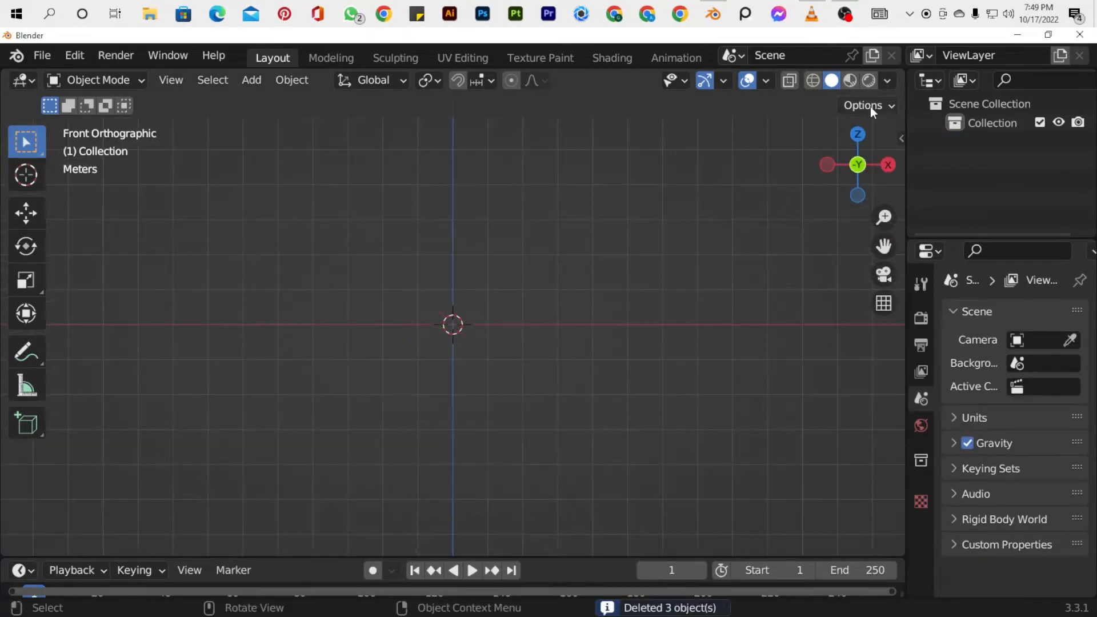
Turn on the Screencast Keys display with its shadow enabled and hide the sidebar.
left_click(902, 142)
left_click(895, 251)
left_click(716, 182)
left_click(751, 300)
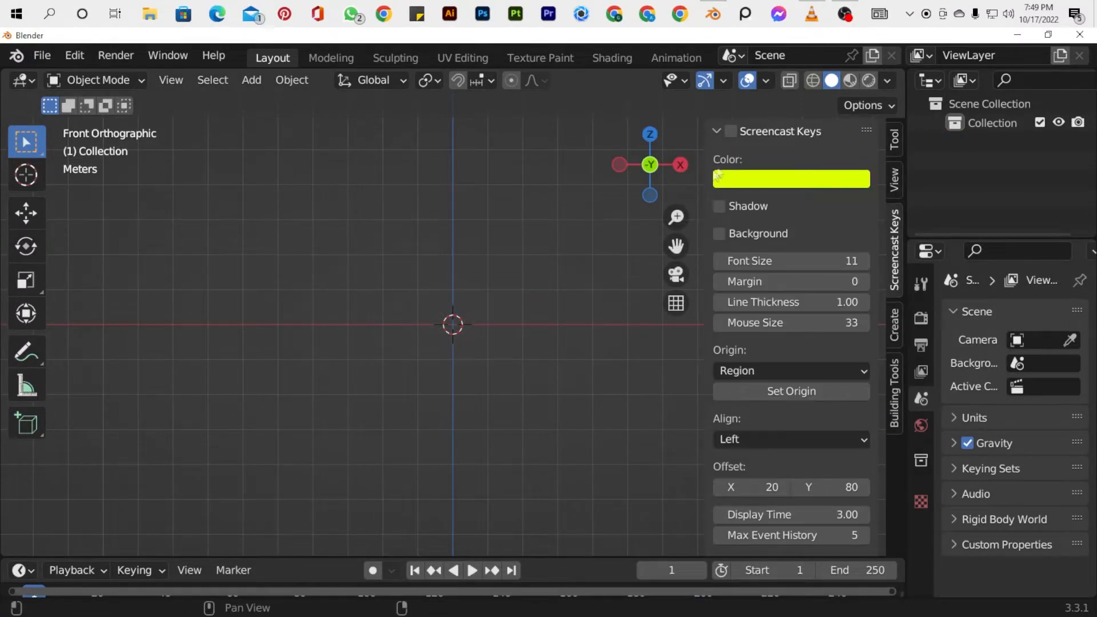
left_click(731, 131)
left_click(724, 205)
right_click(269, 349)
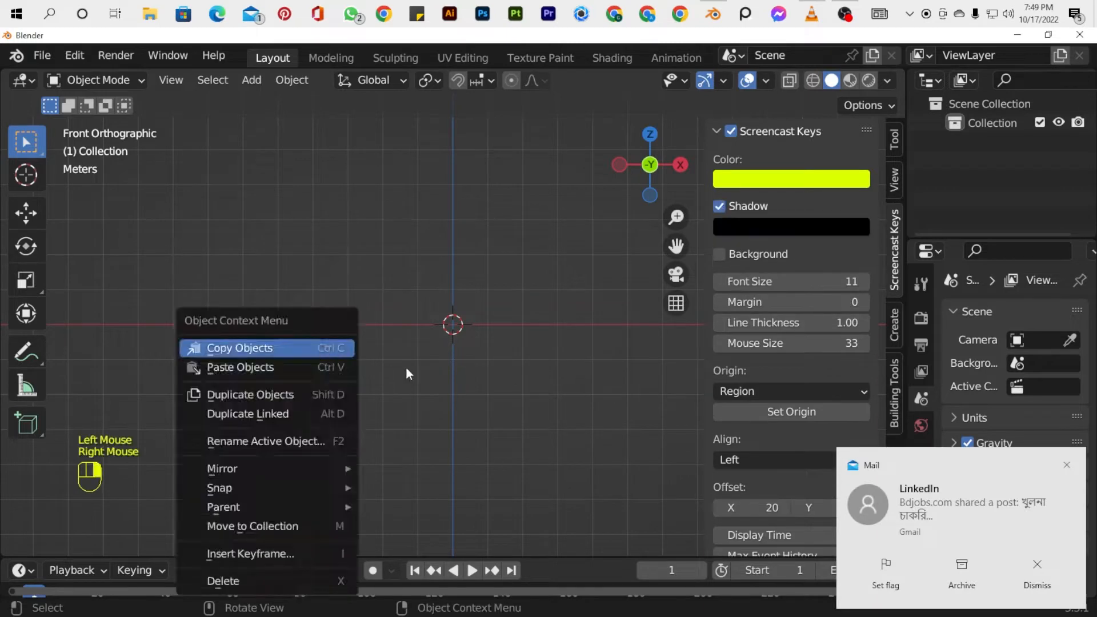
key("n")
Add a cube mesh at the origin and enter Edit Mode on it.
key("shift+a")
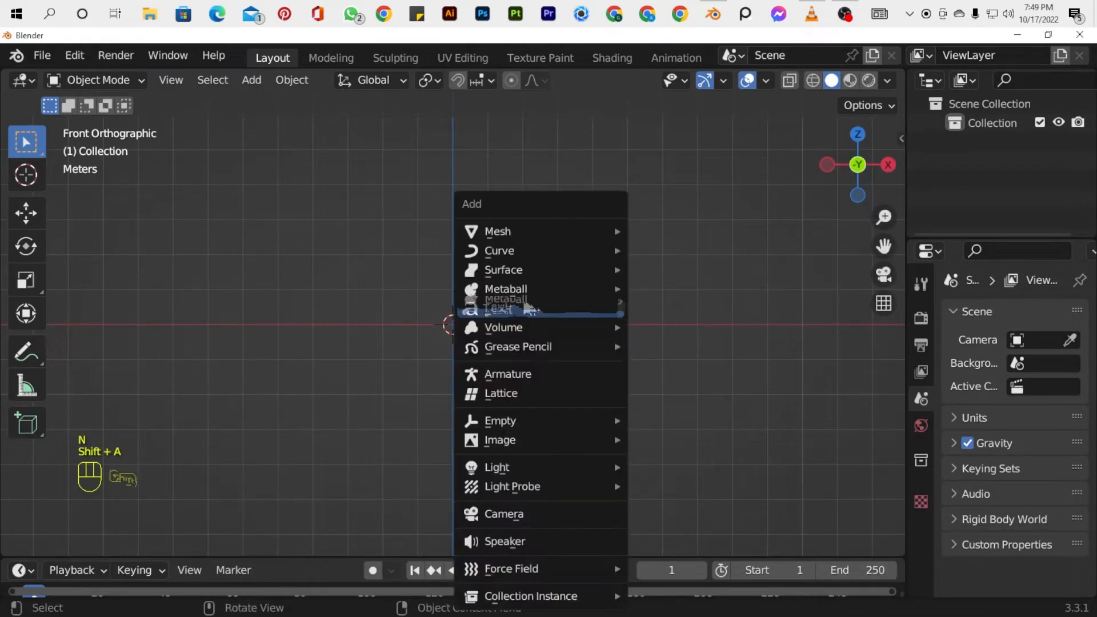
mouse_move(503, 229)
left_click(669, 247)
left_click_drag(857, 165, 708, 254)
key("Tab")
key("Tab")
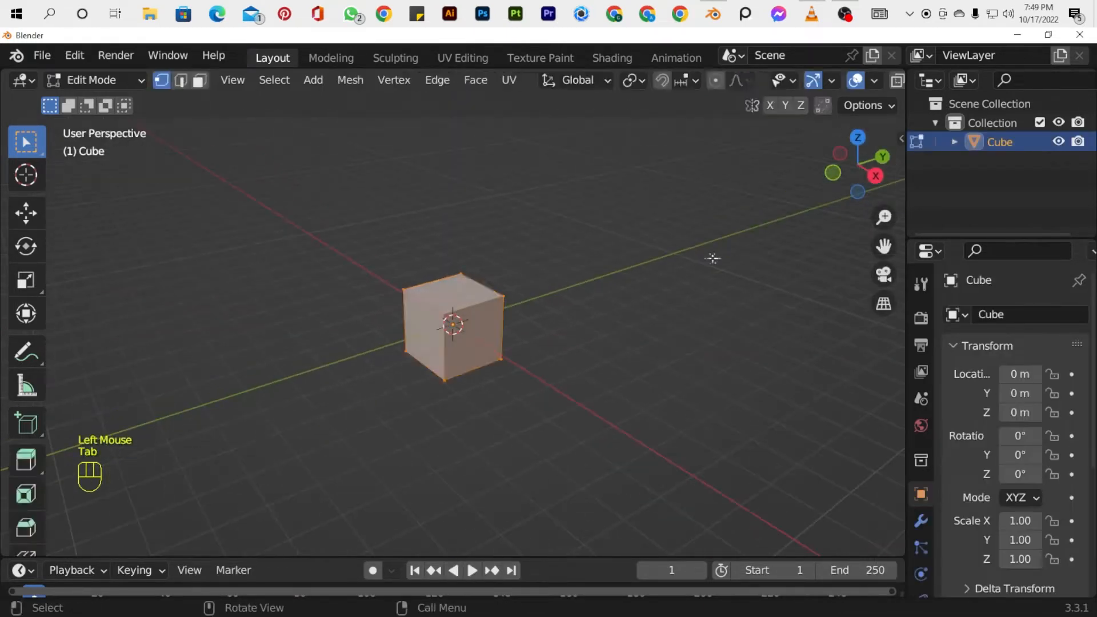
key("Tab")
Divide the cube with three evenly spaced loop cuts along X and three along Y.
left_click_drag(849, 174, 734, 175)
scroll(575, 360, "up", 2)
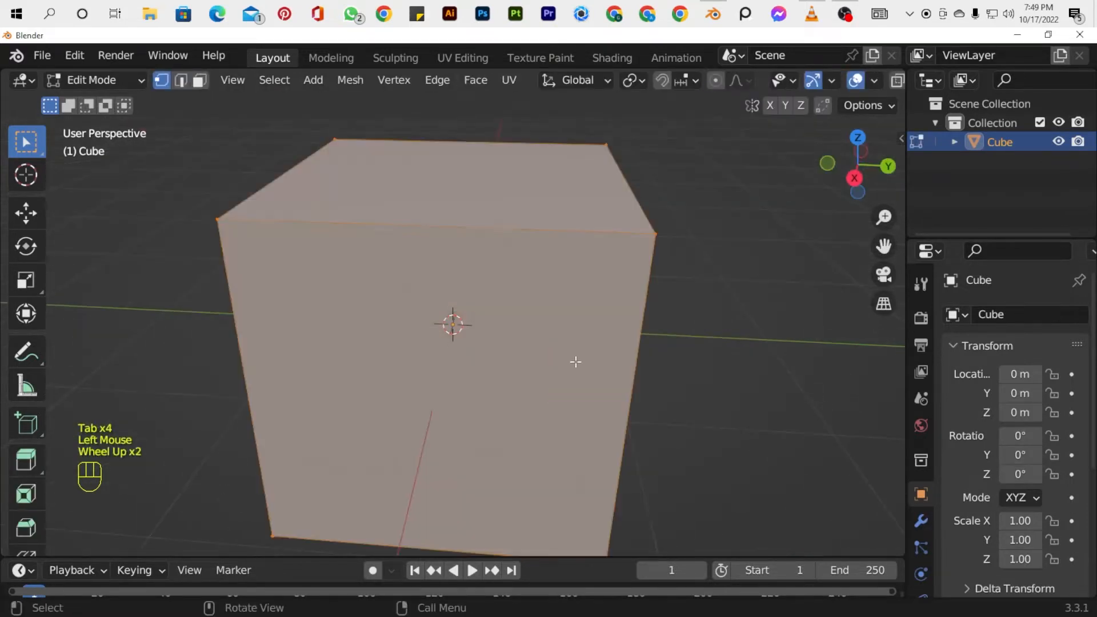
scroll(571, 356, "down", 2)
key("ctrl+r")
scroll(399, 269, "up", 1)
left_click(399, 269)
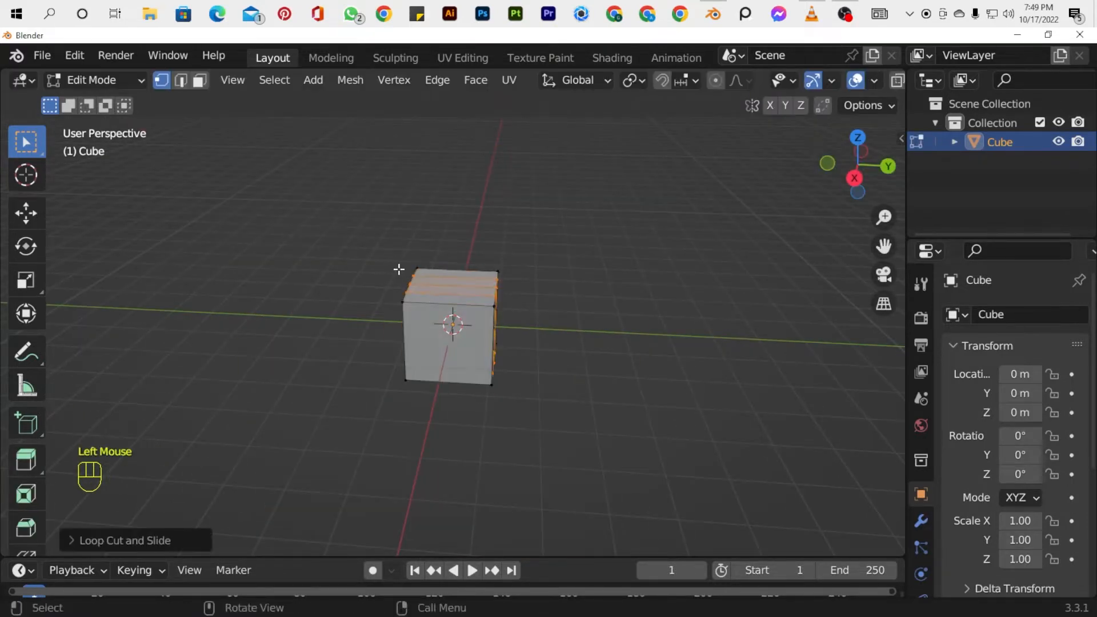
left_click_drag(856, 166, 743, 171)
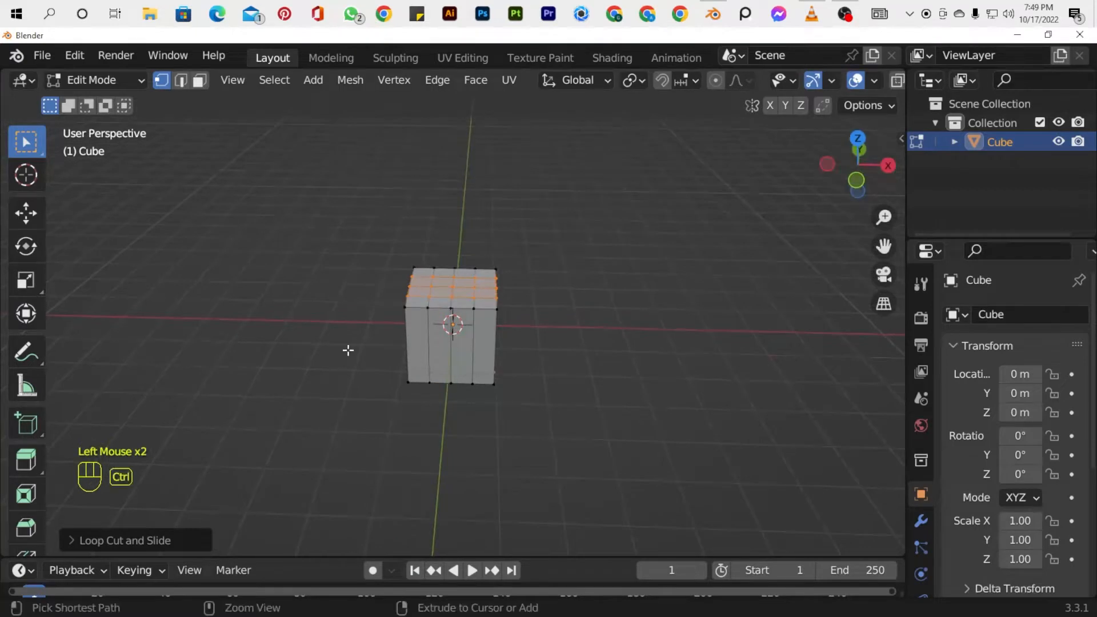
scroll(425, 332, "up", 1)
left_click(423, 329)
left_click(857, 181)
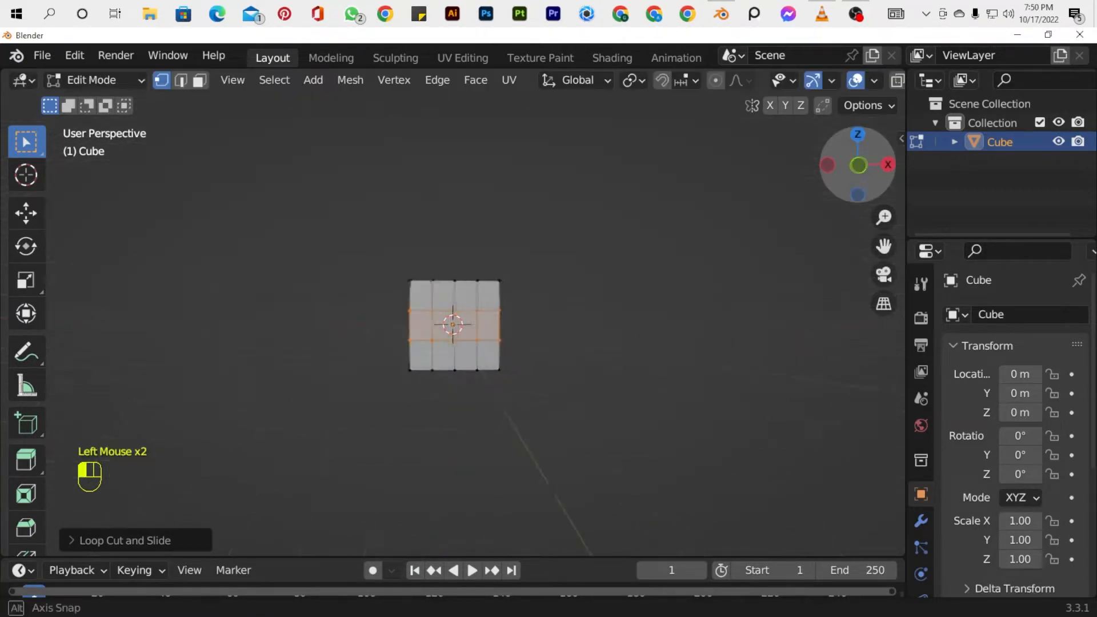
key("ctrl+z")
Add four evenly spaced horizontal loop cuts around the cube and show its modifier settings.
scroll(449, 326, "up", 2)
left_click(449, 325)
left_click(449, 326)
left_click(921, 521)
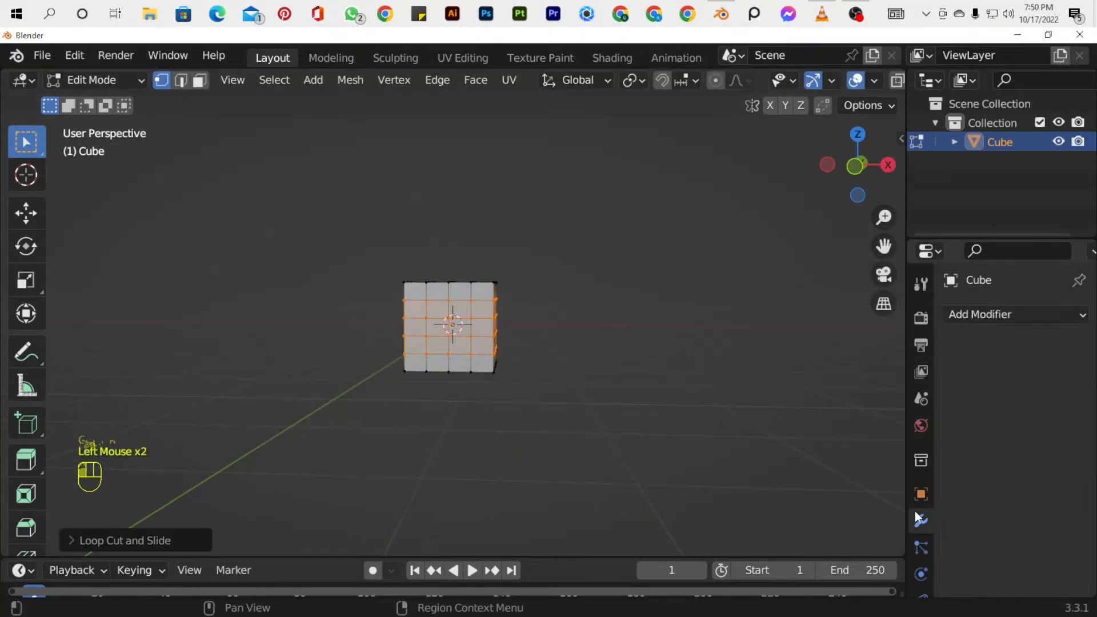
left_click(966, 315)
left_click(714, 507)
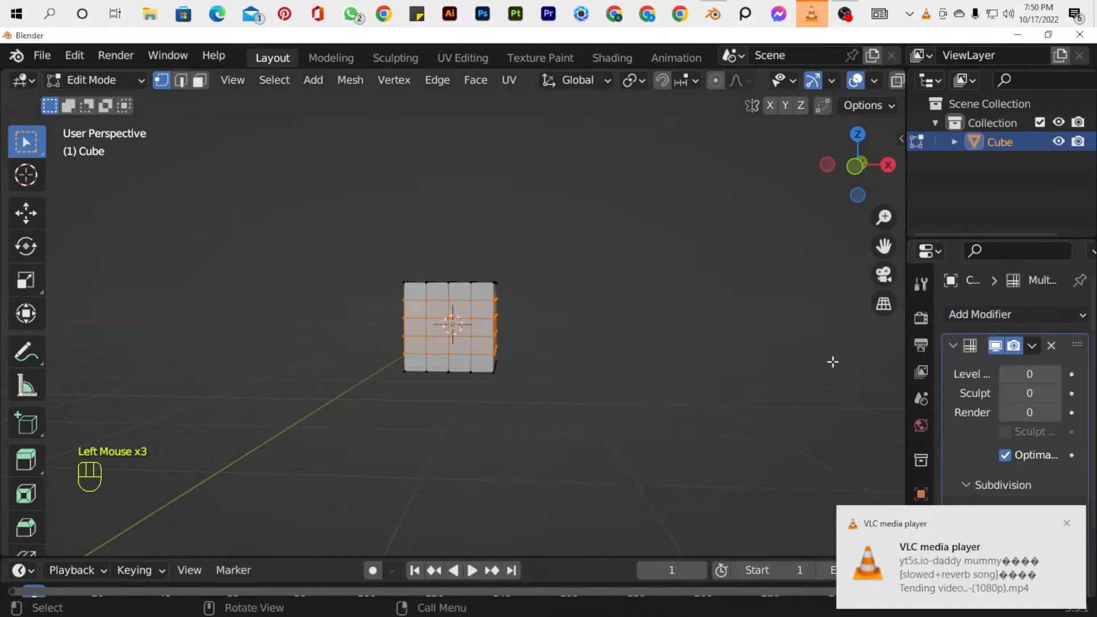
left_click(1050, 347)
Add a Subdivision Surface modifier to the cube and return to Object Mode.
left_click(1023, 316)
left_click(706, 574)
left_click_drag(836, 114, 890, 181)
mouse_move(874, 178)
left_mouse_down()
mouse_move(901, 200)
mouse_move(886, 186)
left_mouse_up()
key("Tab")
scroll(779, 217, "up", 3)
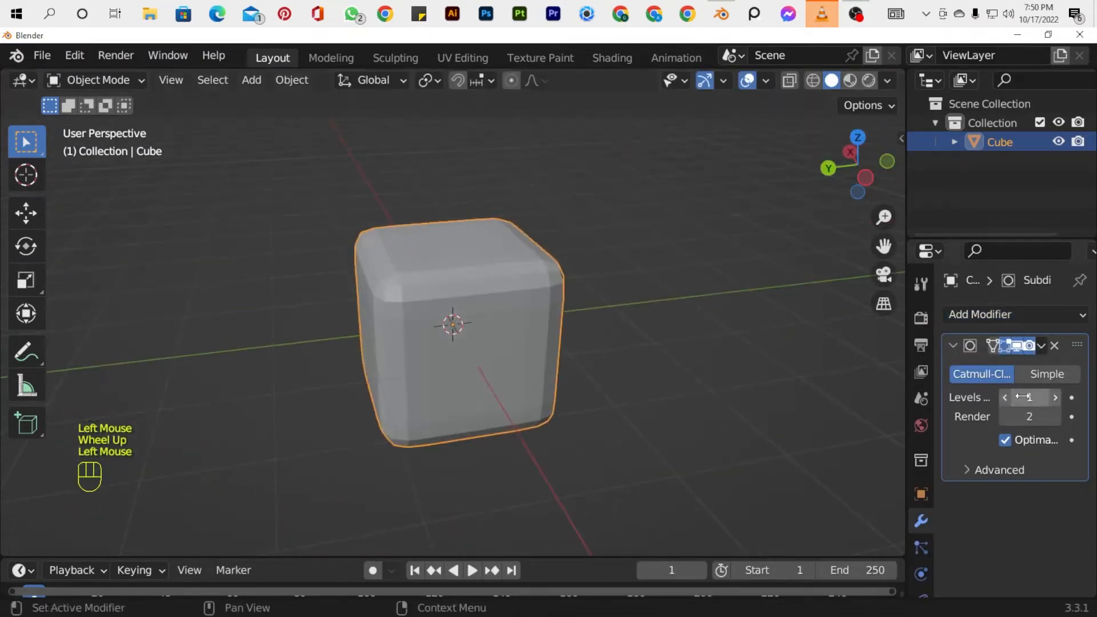
Set the Subdivision modifier's viewport and render levels to 3.
left_click(1056, 403)
left_click(1055, 402)
left_click(762, 384)
left_click(1049, 420)
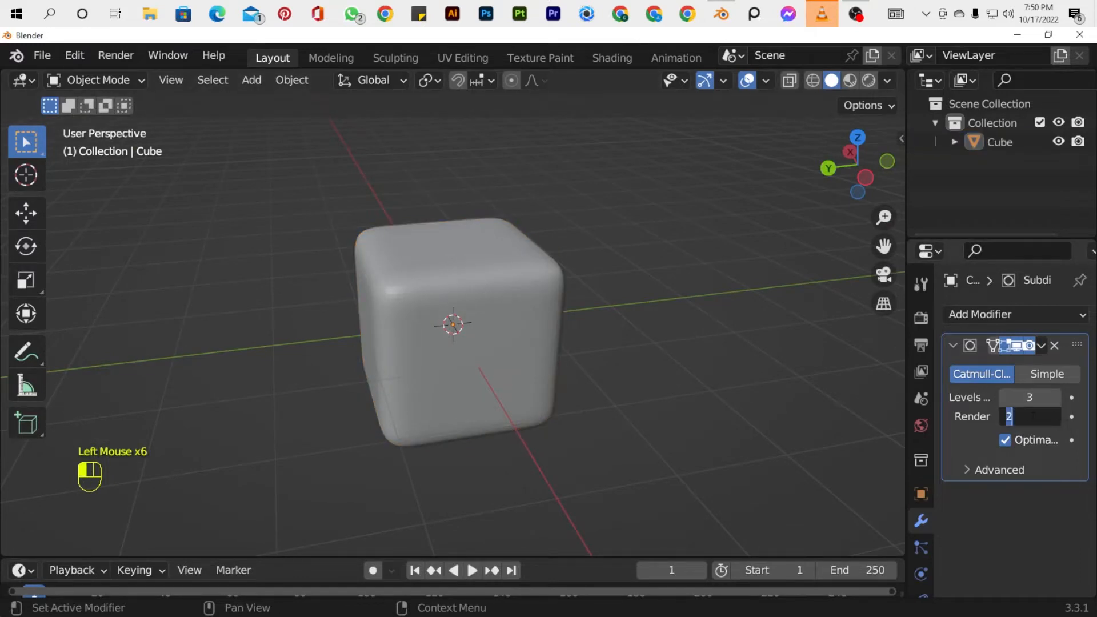
left_click_drag(873, 141, 816, 135)
key("Tab")
key("Tab")
Select the cube and apply Shade Smooth to it.
right_click(439, 290)
right_click(681, 299)
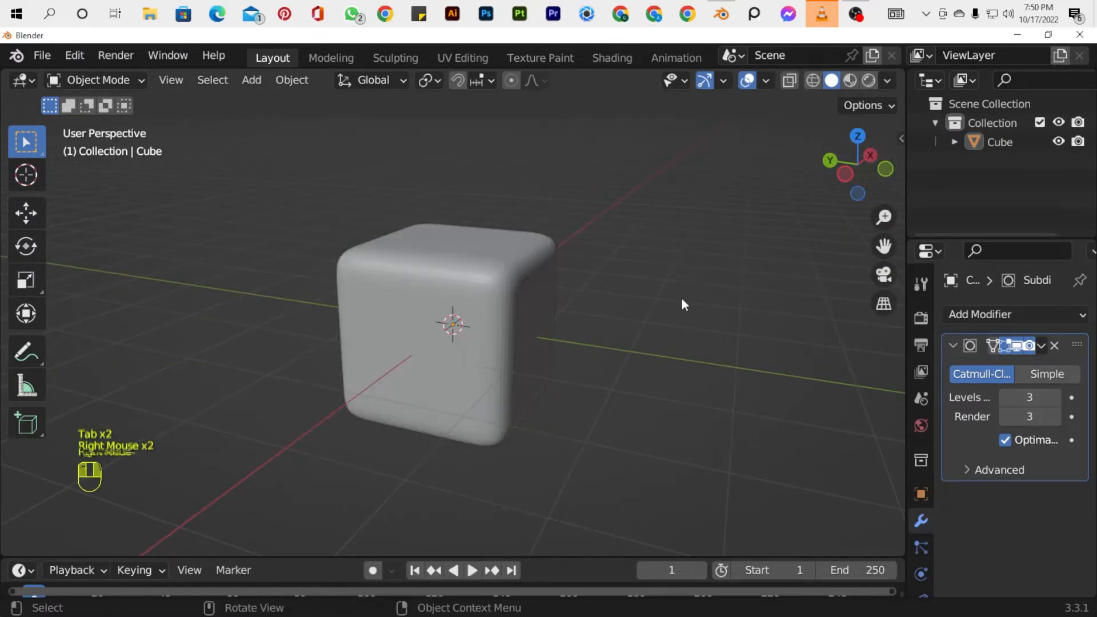
left_click(681, 298)
left_click(503, 287)
right_click(503, 288)
left_click(424, 250)
left_click_drag(896, 196, 631, 280)
Apply the Subdivision modifier and scale the cube down along the Y axis.
left_click(1041, 345)
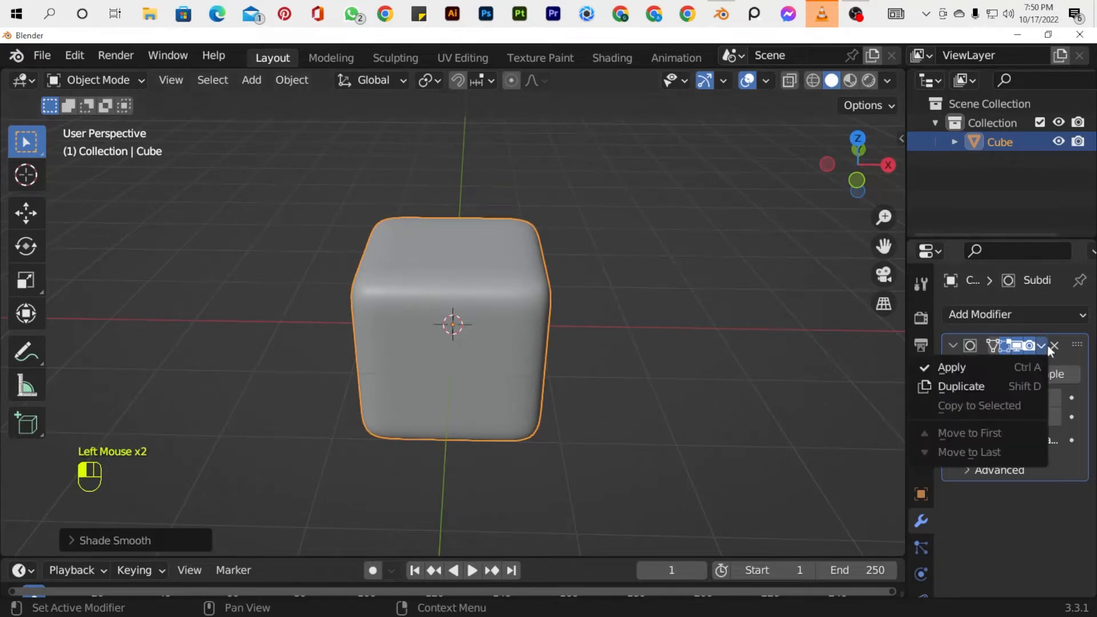
left_click(951, 367)
key("KP_1")
left_click_drag(858, 165, 738, 323)
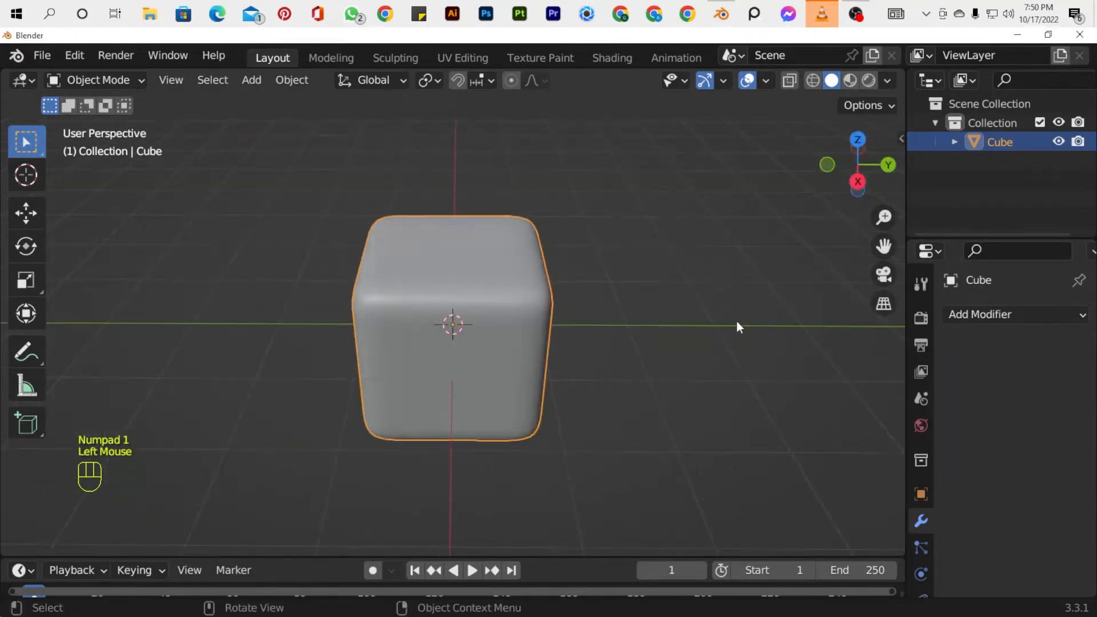
key("s")
key("y")
left_click(503, 337)
left_click(778, 293)
Check the flattened cube's mesh in Edit Mode, and undo the Y scaling and the applied modifier.
left_click_drag(843, 170, 889, 182)
key("Tab")
left_click_drag(718, 303, 762, 314)
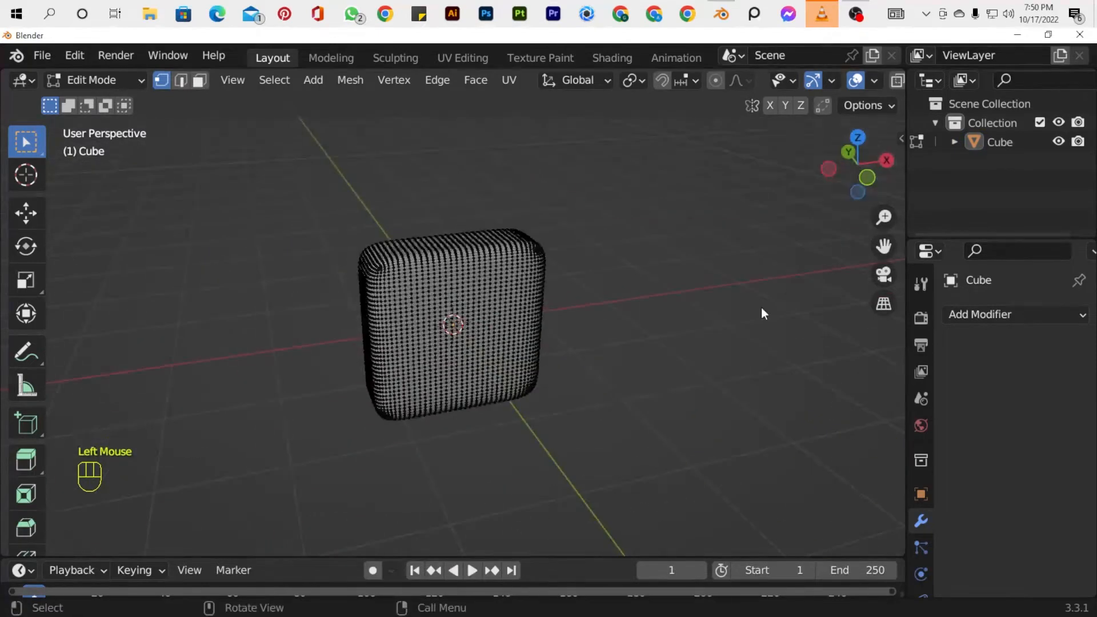
key("Tab")
key("KP_1")
left_click_drag(858, 165, 841, 226)
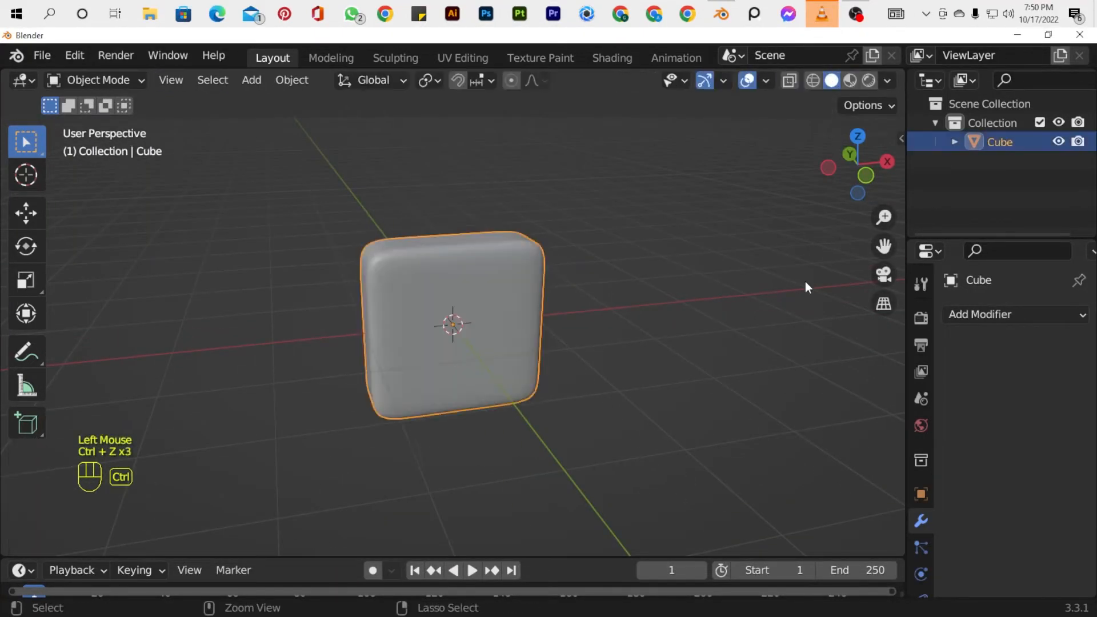
key("ctrl+z")
key("ctrl+z")
In Edit Mode, shift the edge loop nearest the cube's negative Y side inward and add a loop cut beside that side.
key("Tab")
left_click_drag(831, 178, 732, 175)
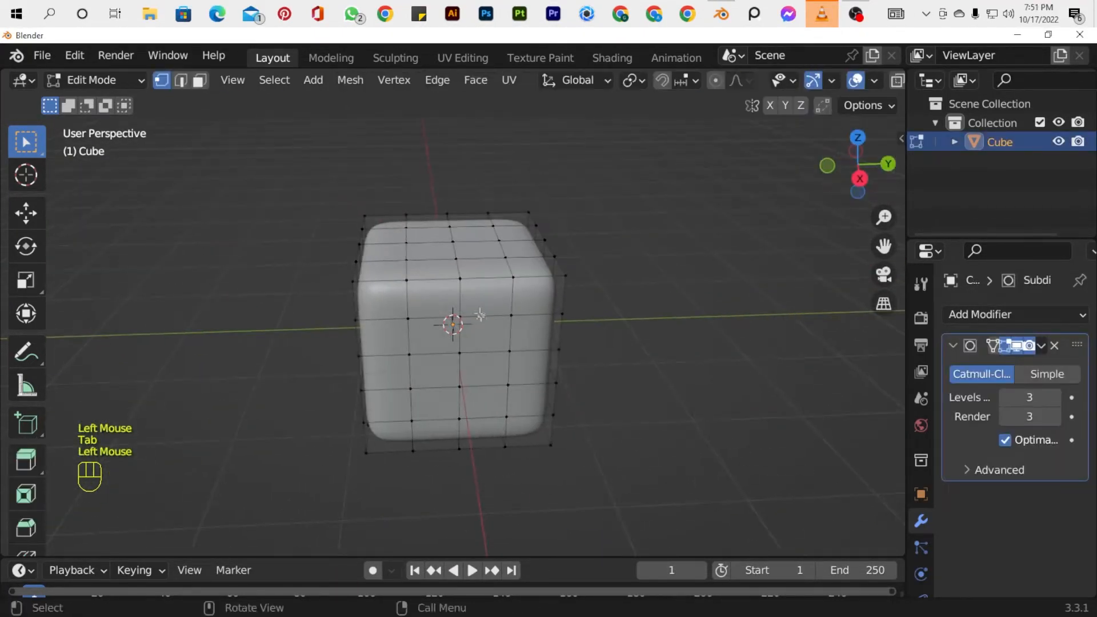
left_click(26, 214)
left_click_drag(483, 324, 499, 324)
left_click_drag(381, 277, 387, 281)
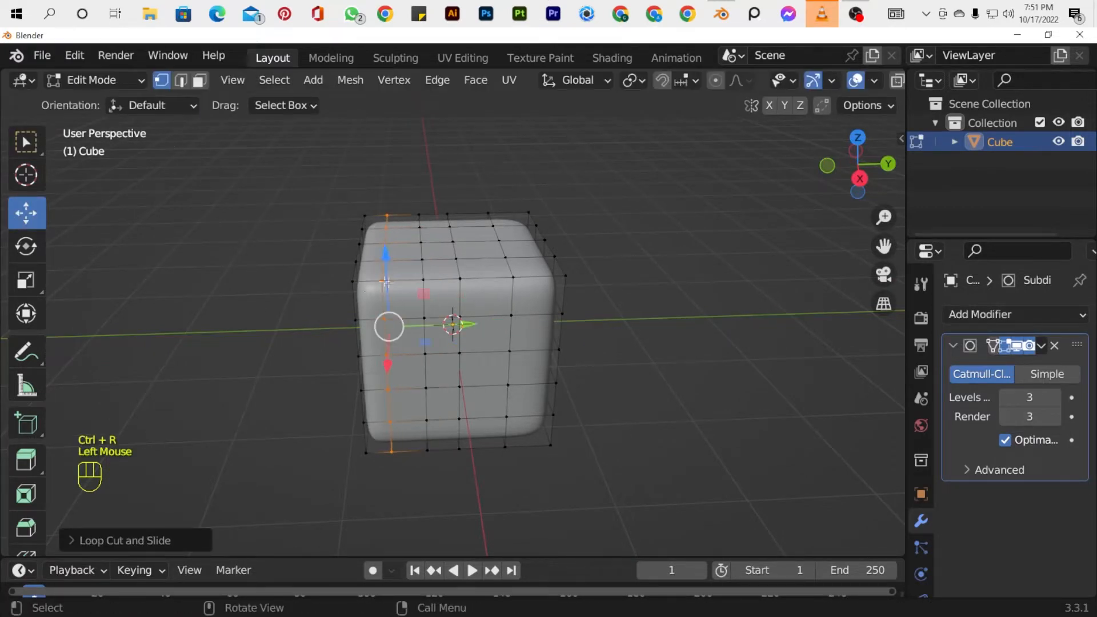
Nudge the selected outer edge on the cube's negative Y side along Y and return to Object Mode.
left_click(354, 283, "alt")
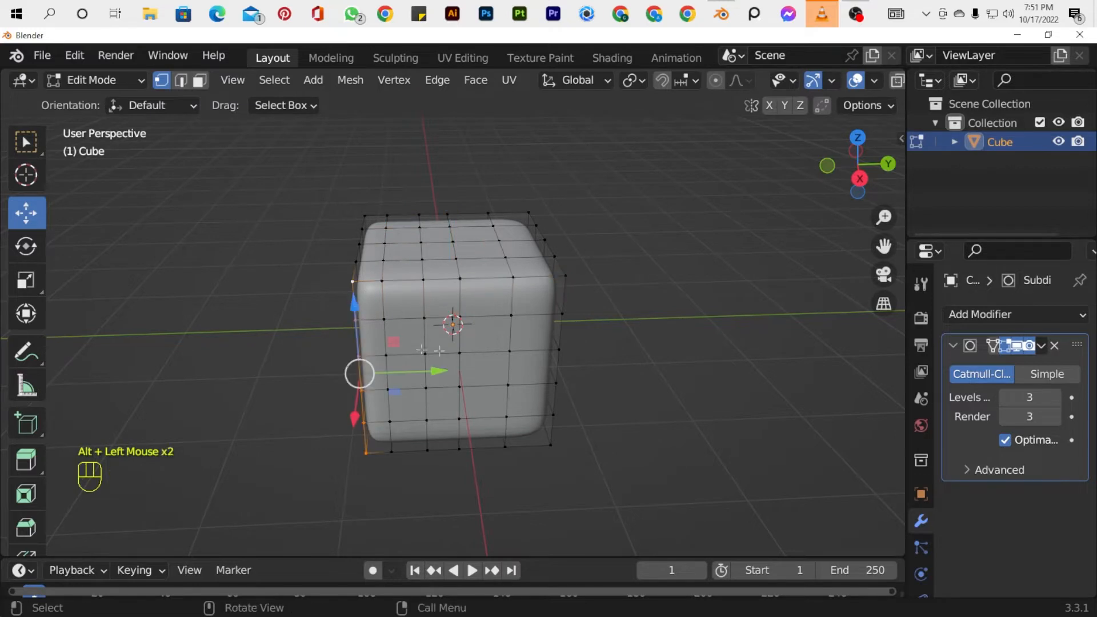
left_click_drag(421, 350, 430, 251, "alt")
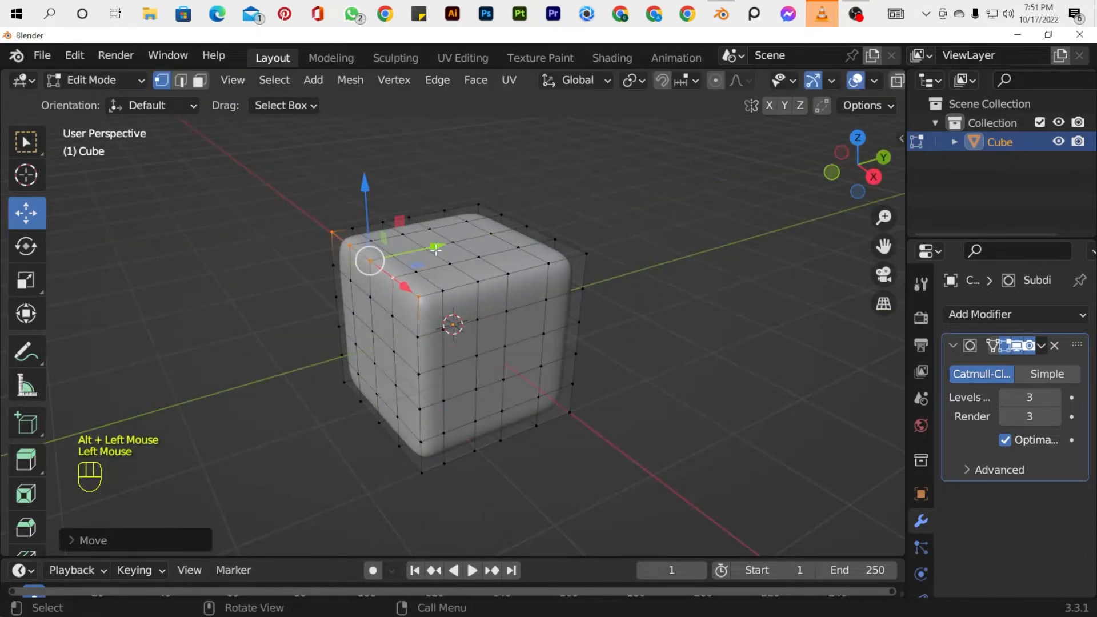
key("Tab")
left_click_drag(850, 137, 920, 106)
key("KP_1")
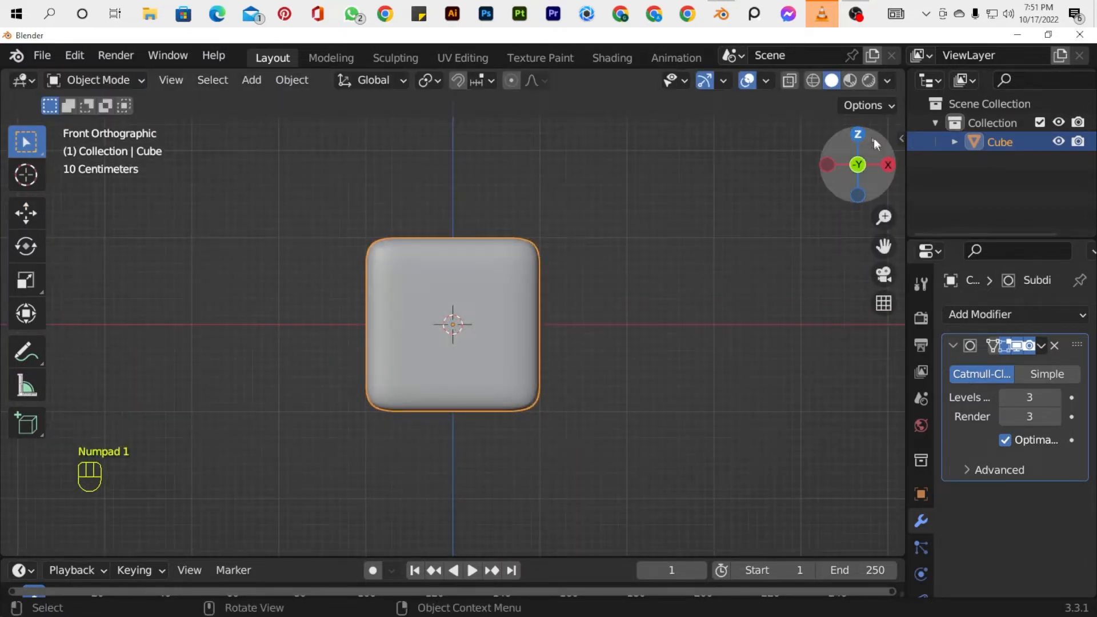
Scale the cube down along the Y axis into a thin rounded slab.
left_click_drag(874, 139, 742, 298)
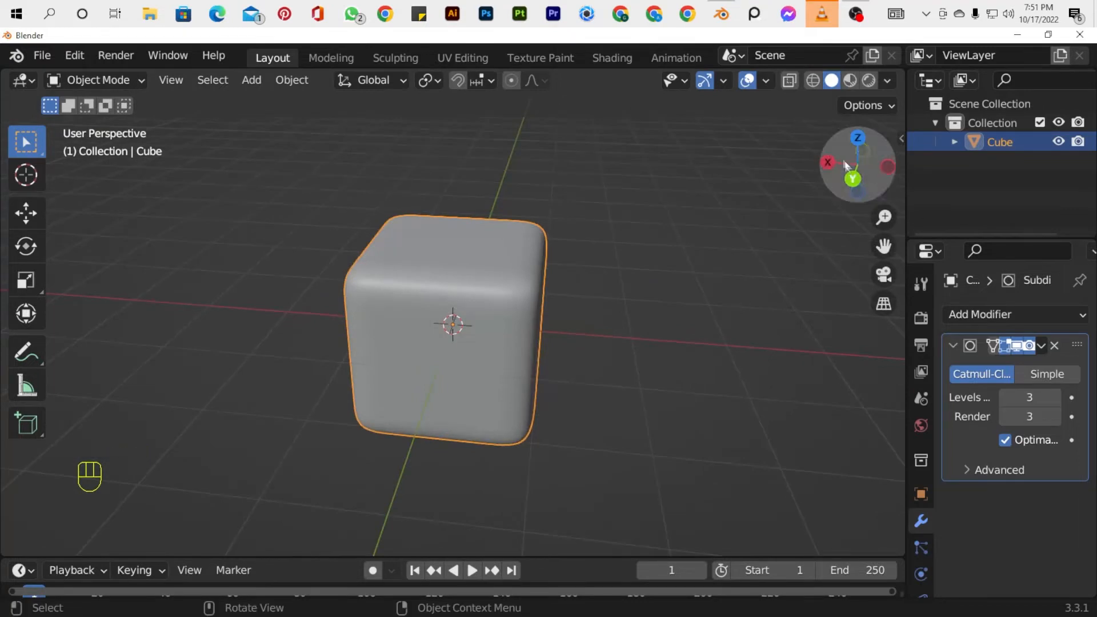
left_click(865, 152)
left_click_drag(865, 153, 768, 268)
key("s")
key("y")
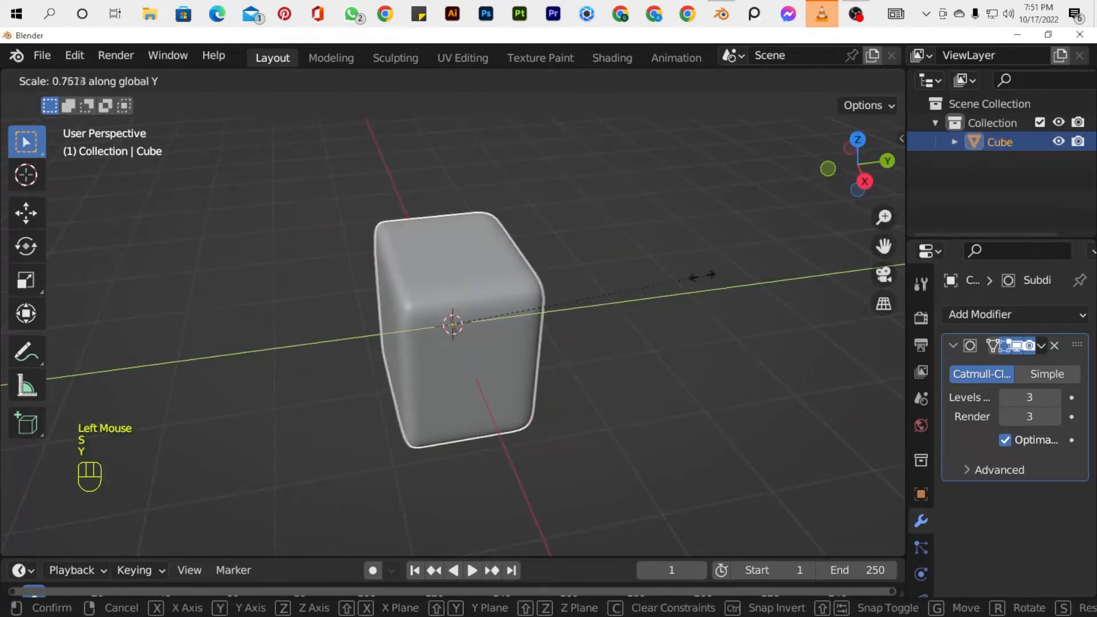
left_click(538, 284)
left_click(836, 153)
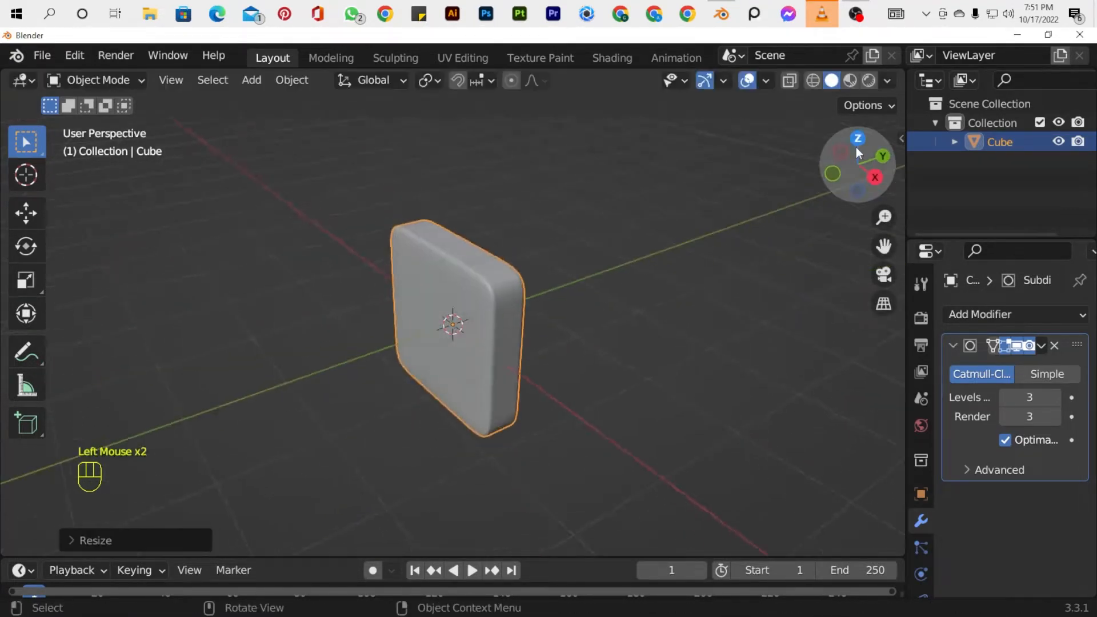
Add a text object and rotate it 90° about the X axis.
key("shift+a")
left_click(366, 308)
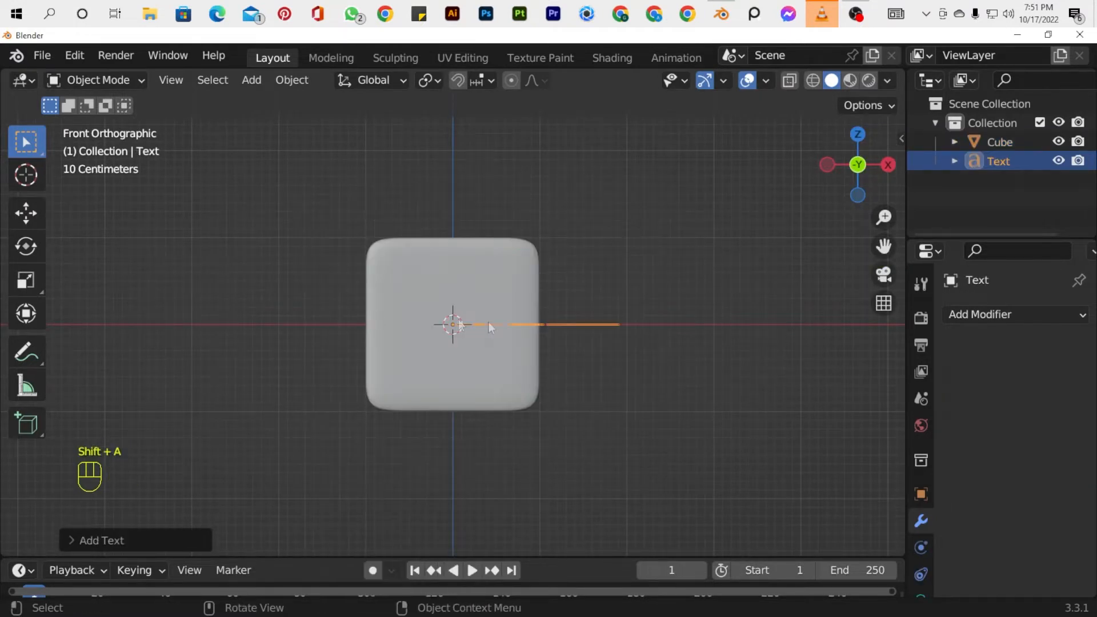
key("r")
key("x")
key("9")
key("0")
key("Return")
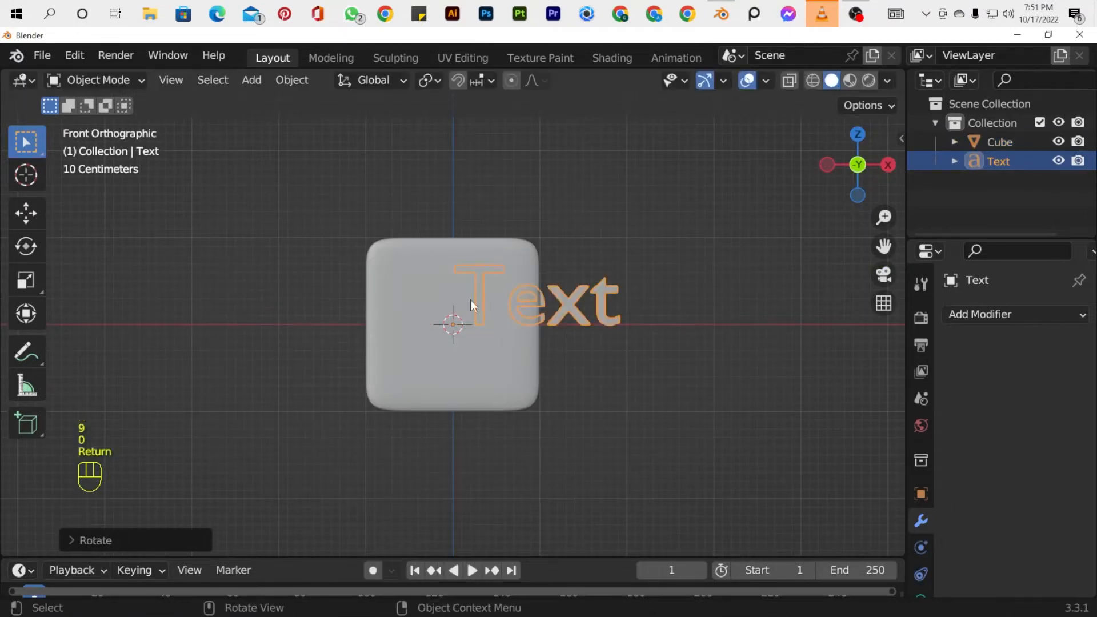
Move the text along X to span the slab's width and along Y to the slab's front face.
key("g")
key("x")
left_click(619, 310)
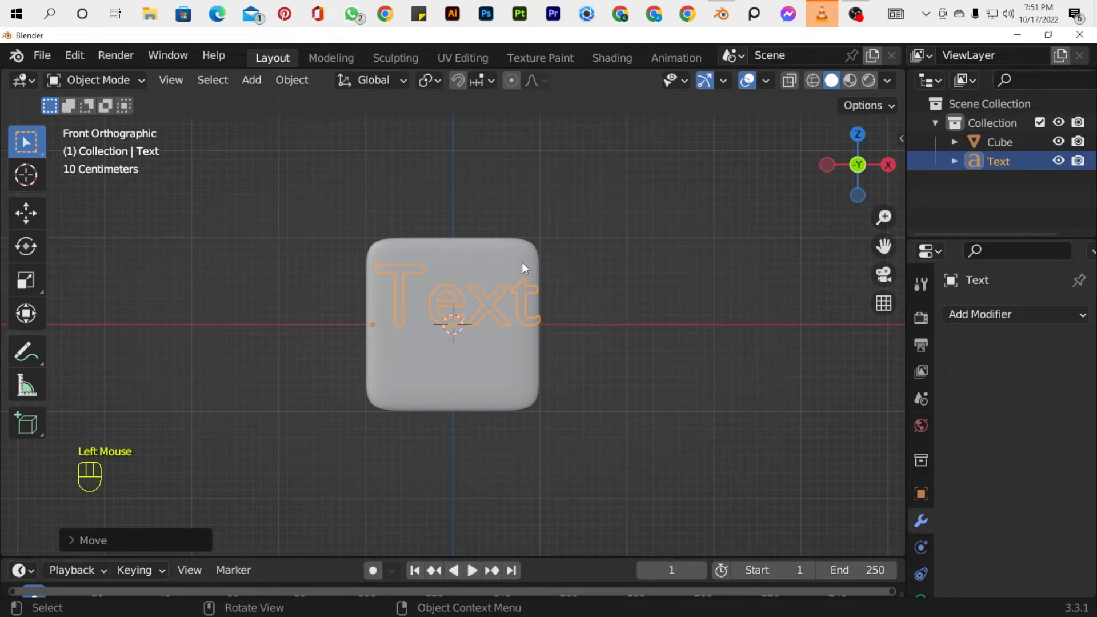
key("Tab")
Replace the text object's content with the letter "F".
key("Tab")
left_click_drag(864, 165, 738, 194)
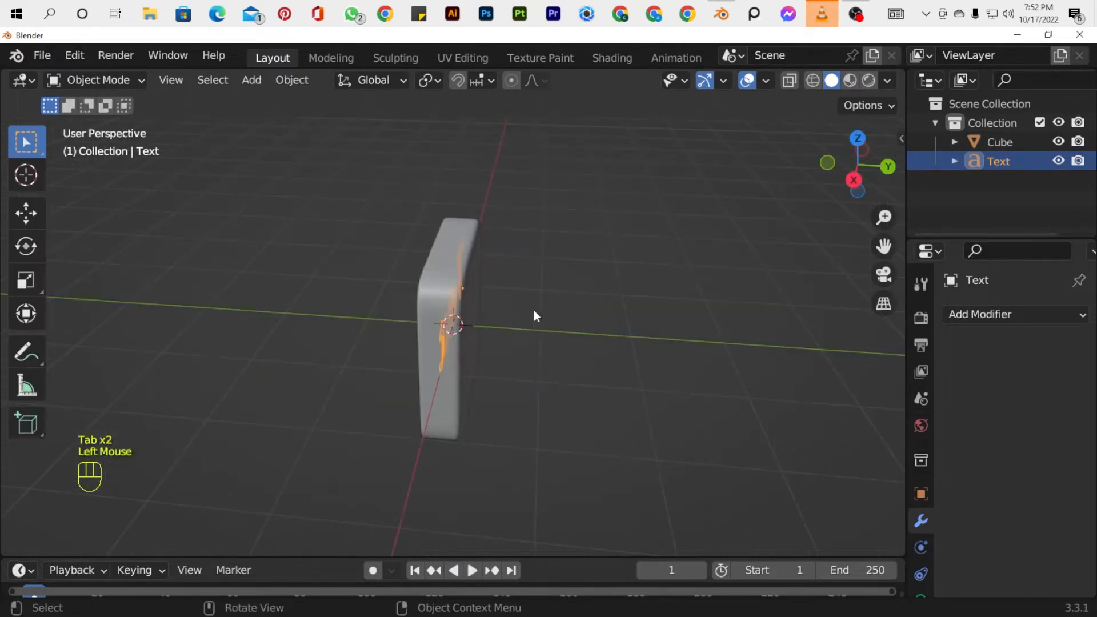
key("g")
key("y")
left_click(474, 307)
key("KP_1")
key("Tab")
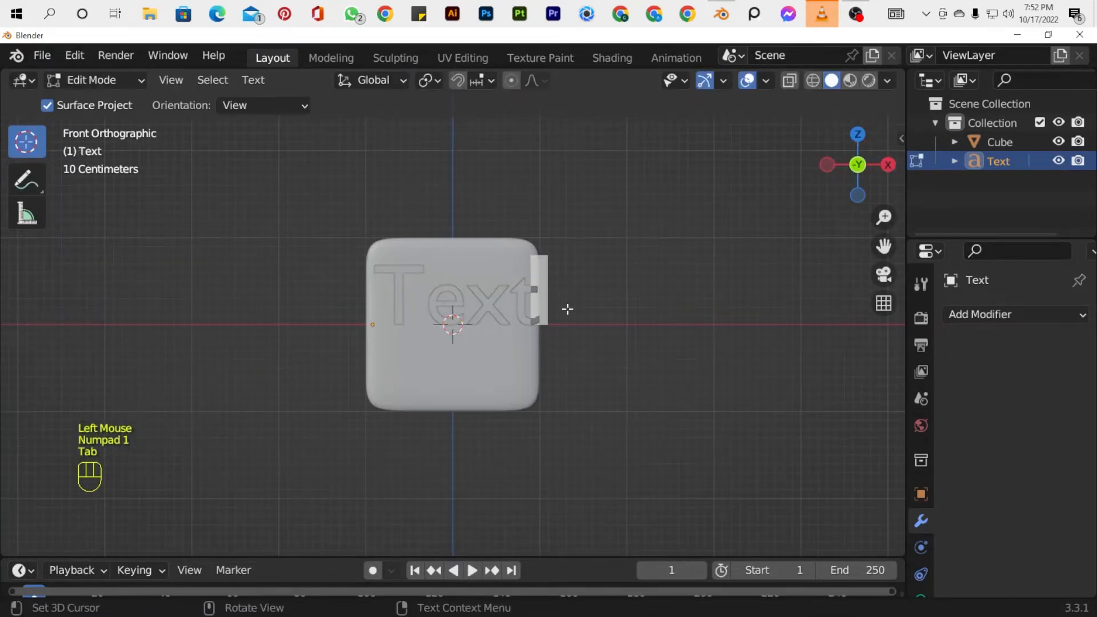
key("BackSpace")
key("BackSpace")
key("BackSpace")
type("F")
key("Tab")
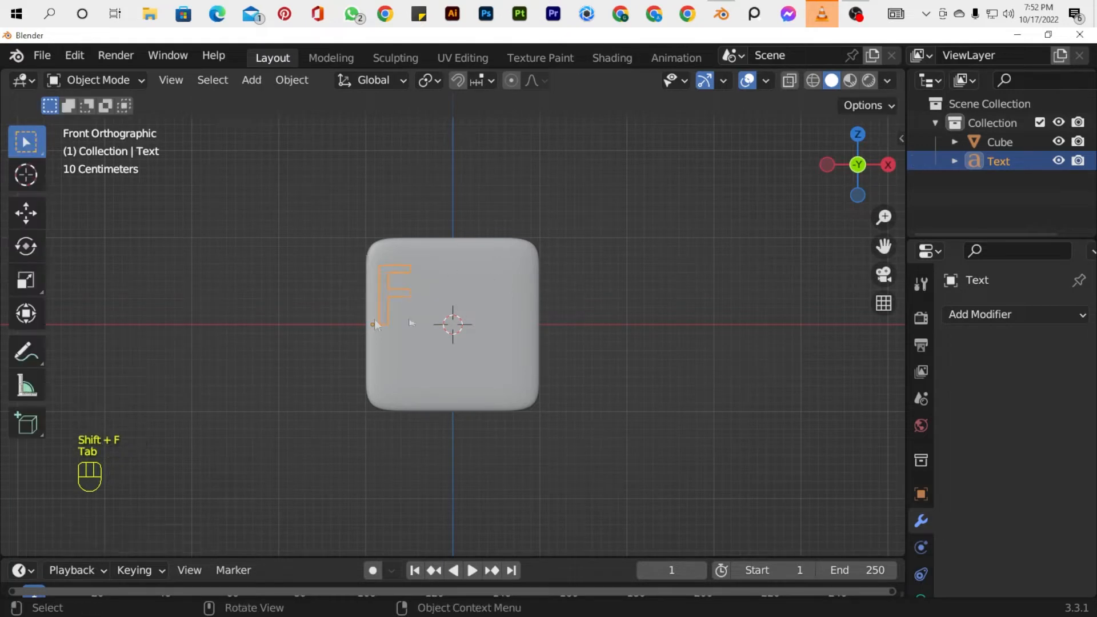
Enlarge the letter F to nearly the slab's height and position it around the middle of the front face.
left_click(26, 212)
left_click_drag(452, 324, 519, 327)
left_click_drag(439, 247, 440, 294)
key("s")
left_click(781, 358)
left_click_drag(526, 370, 518, 371)
key("s")
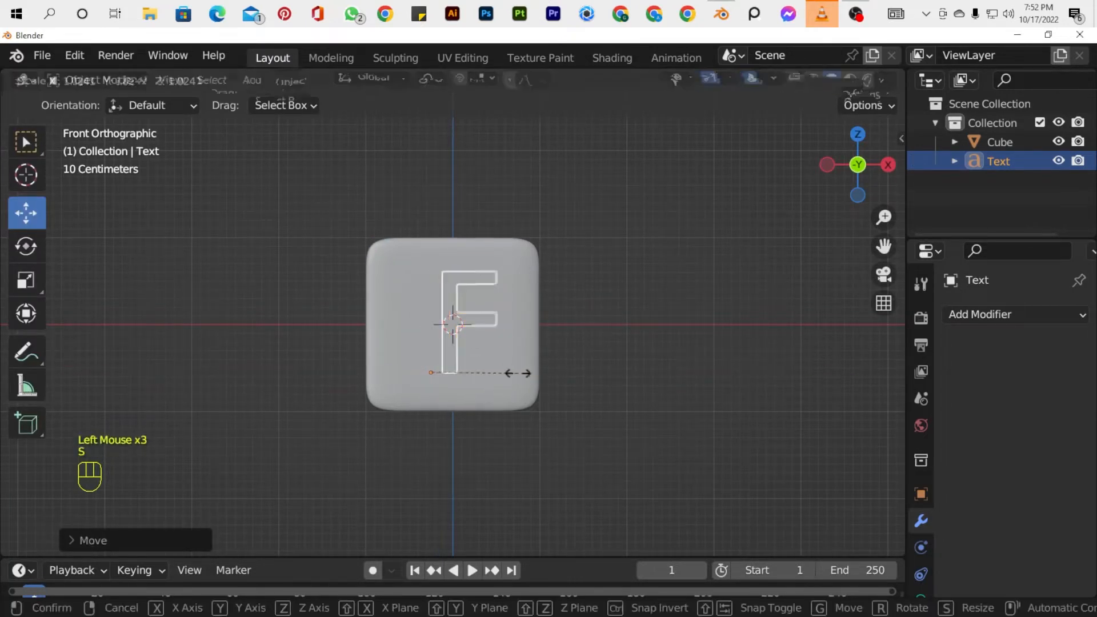
left_click(550, 369)
left_click_drag(431, 296, 429, 313)
left_click_drag(505, 389, 503, 390)
key("Tab")
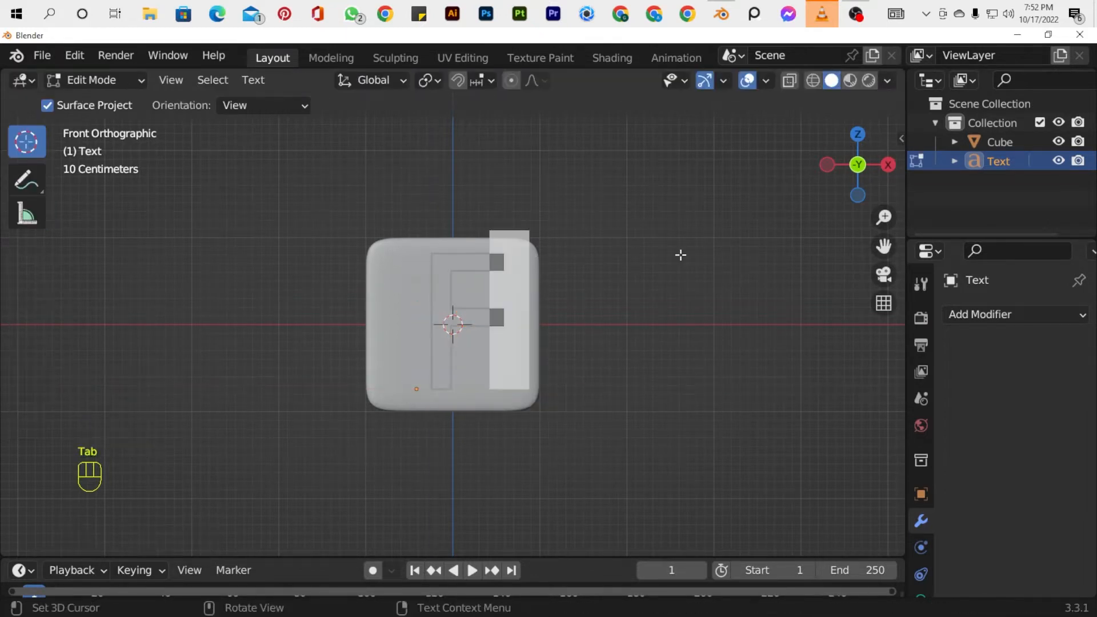
key("Tab")
right_click(433, 255)
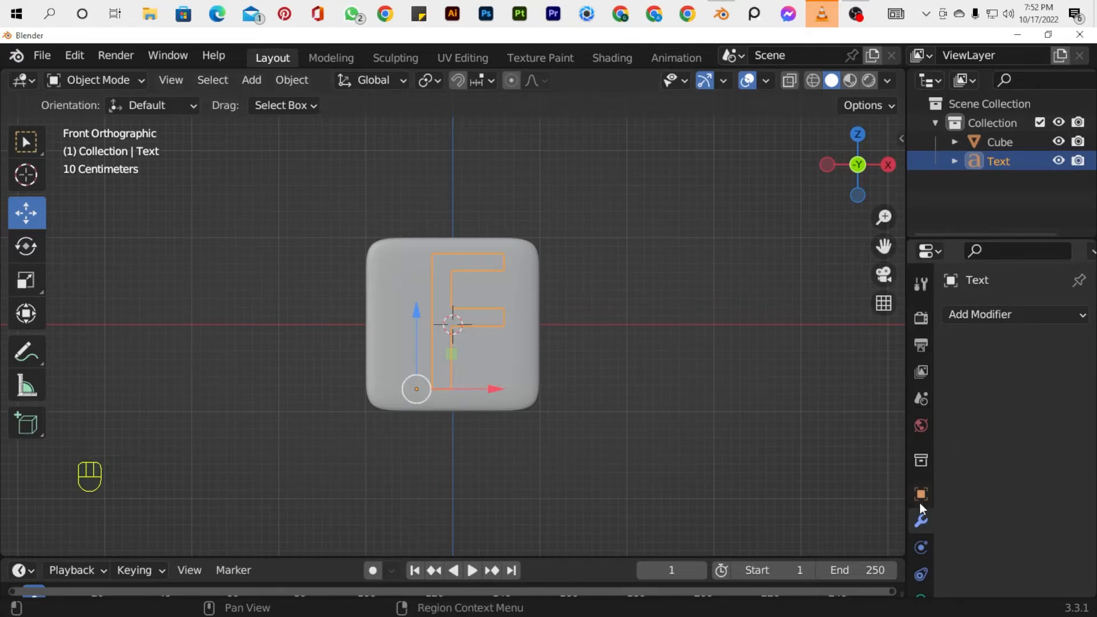
Load Arial Black as the letter F's regular font and move the letter slightly up along Z.
left_click(922, 516)
scroll(1003, 494, "down", 1)
scroll(1003, 494, "up", 1)
scroll(999, 493, "down", 1)
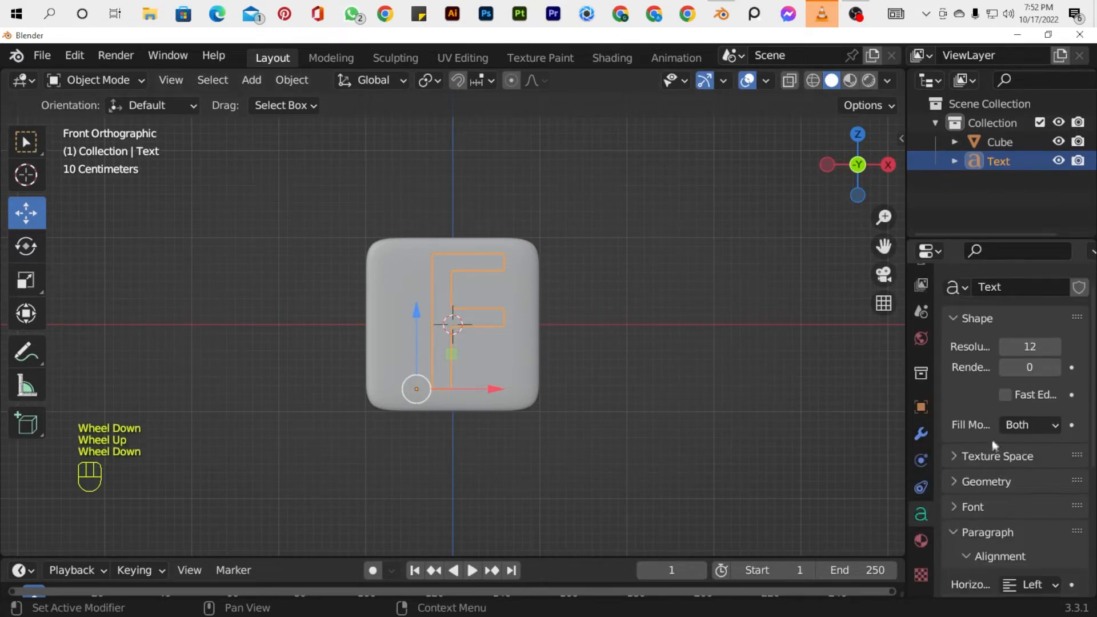
left_click(958, 507)
scroll(1006, 468, "down", 2)
left_click(1057, 427)
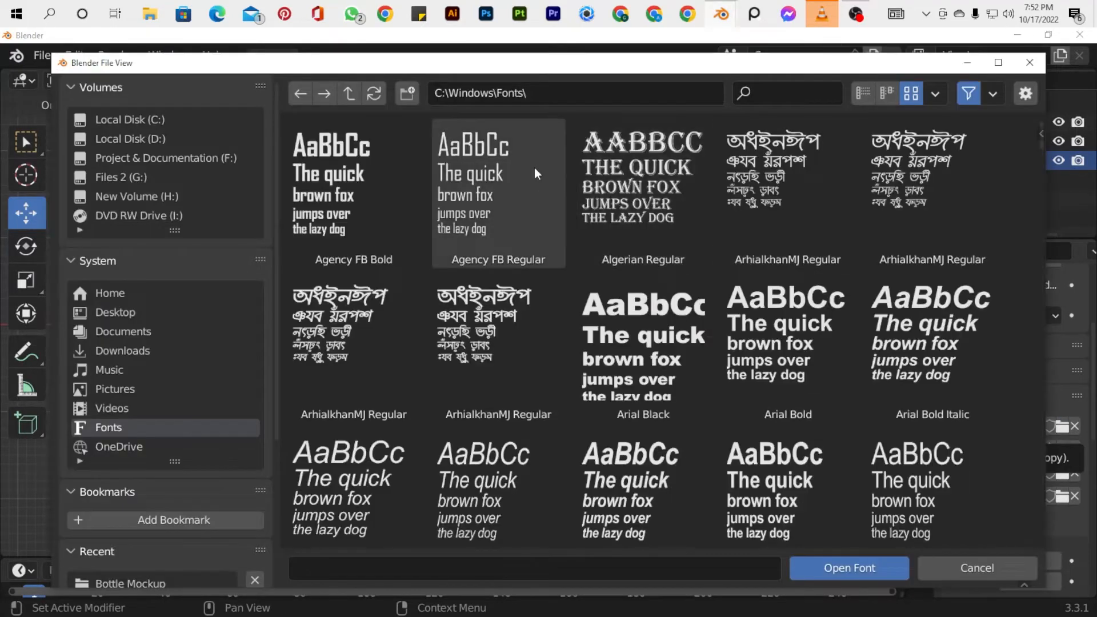
double_click(640, 343)
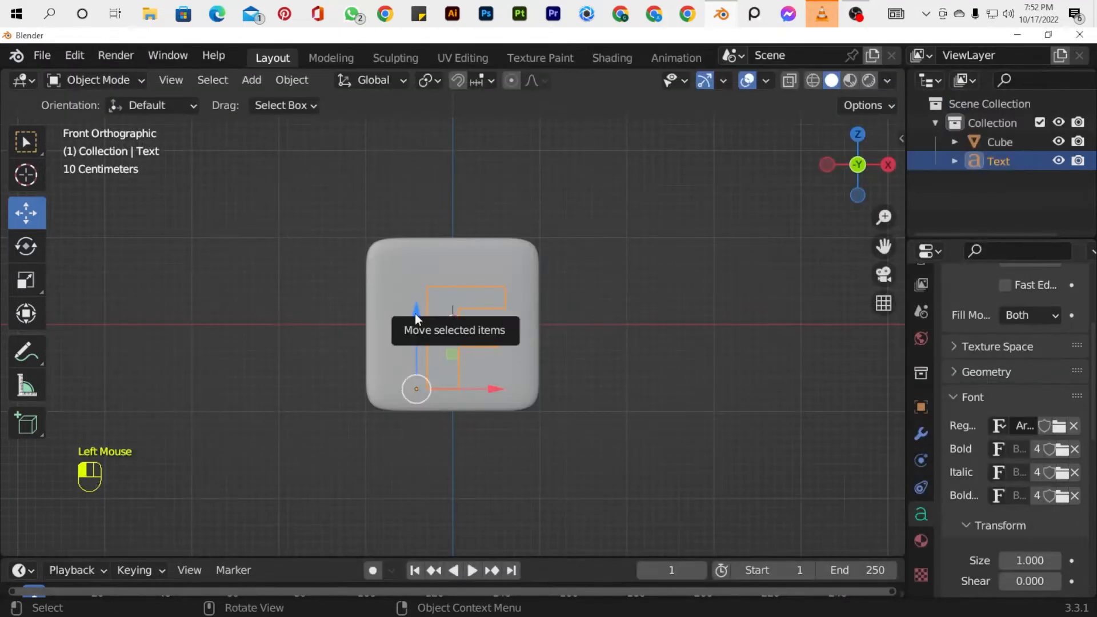
left_click_drag(415, 313, 416, 307)
Convert the letter F from a text object to a mesh.
left_click(825, 167)
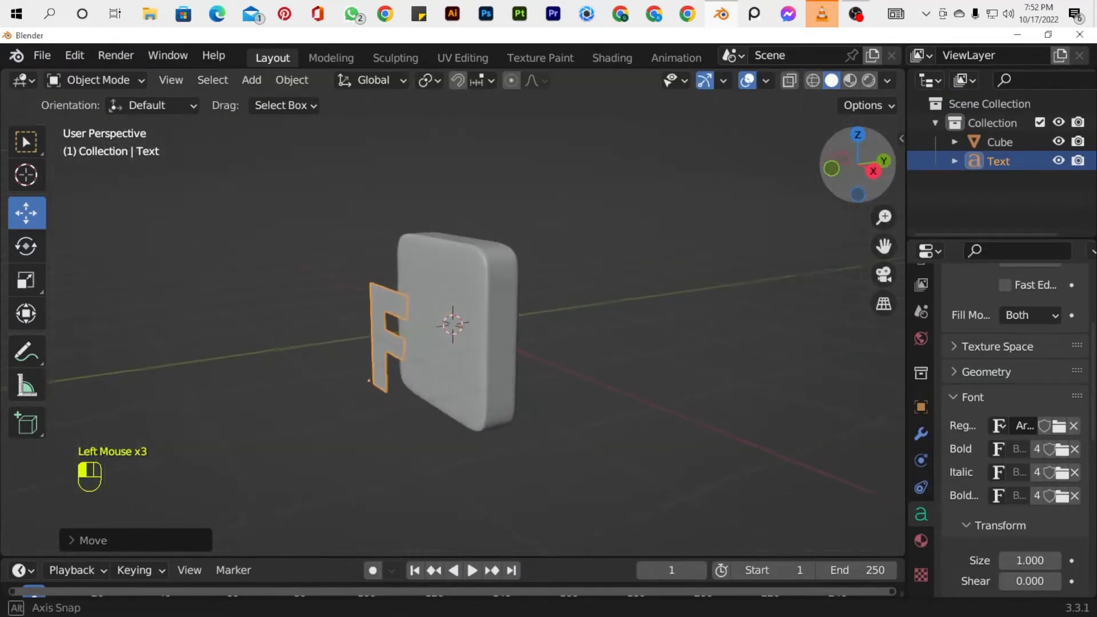
key("KP_3")
right_click(351, 329)
mouse_move(377, 316)
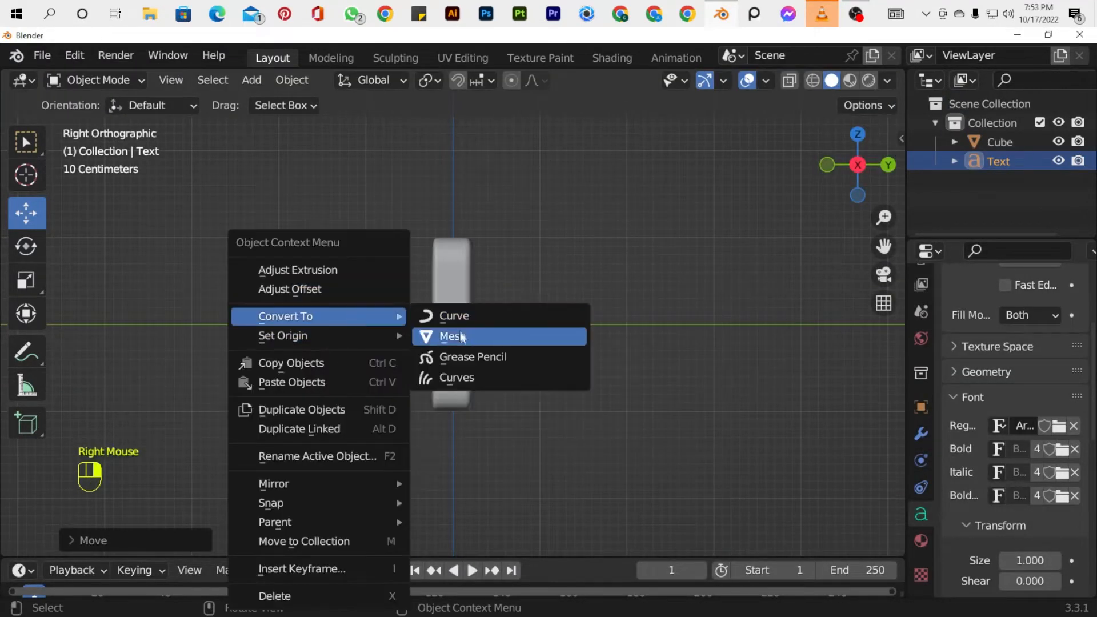
left_click(461, 337)
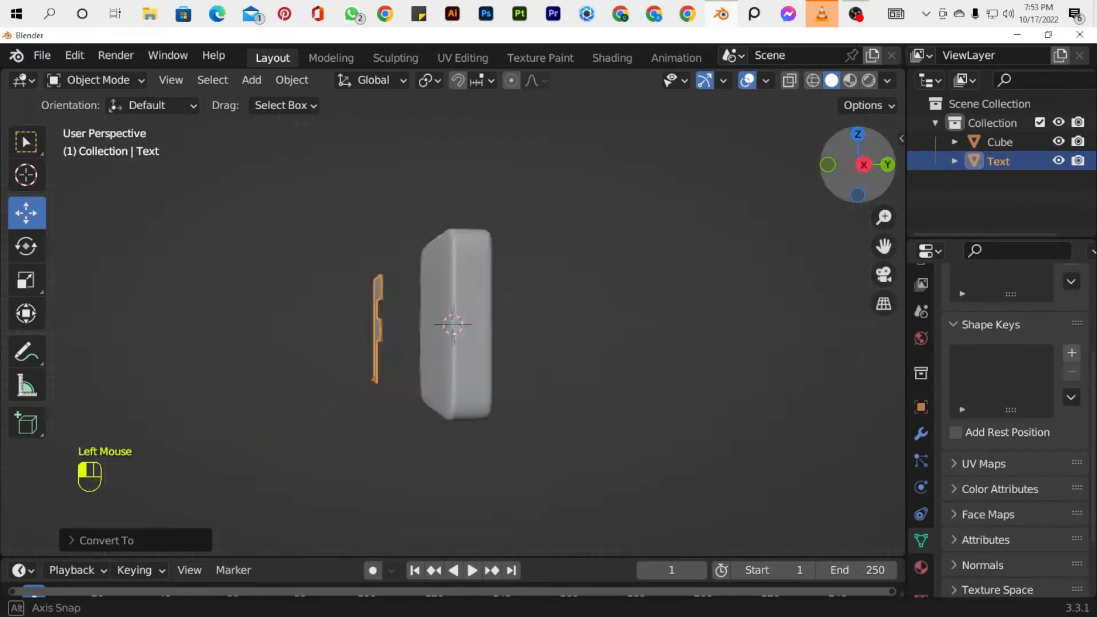
Apply a Limited Dissolve to the whole letter mesh to remove the triangulated edges from its face.
key("Tab")
scroll(478, 286, "up", 2)
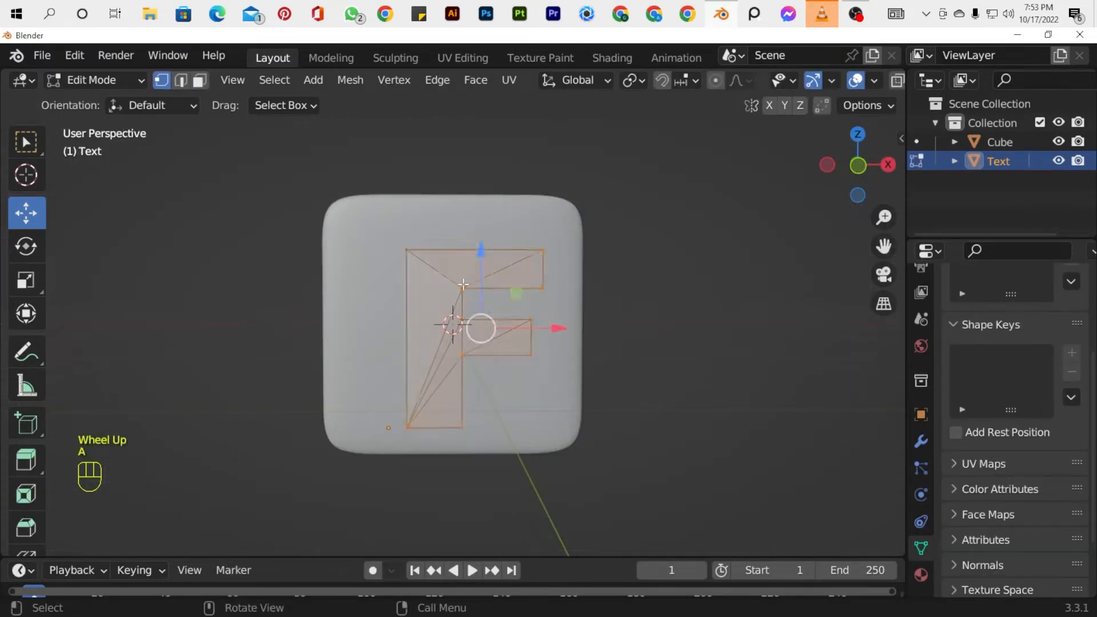
key("Delete")
left_click(400, 460)
left_click_drag(857, 166, 880, 171)
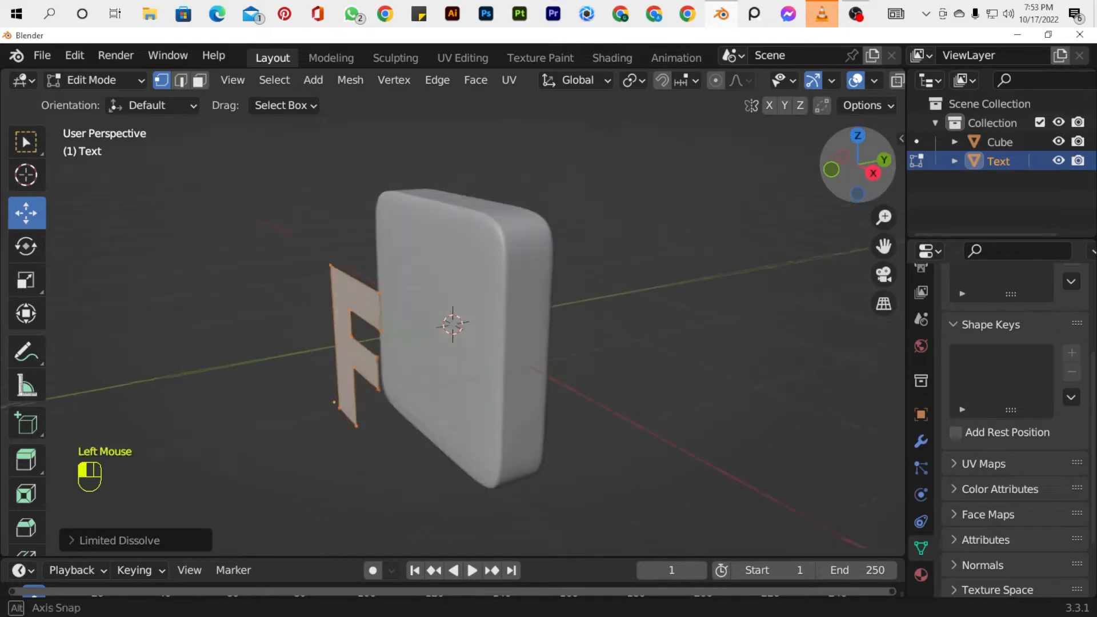
key("KP_1")
key("KP_3")
key("e")
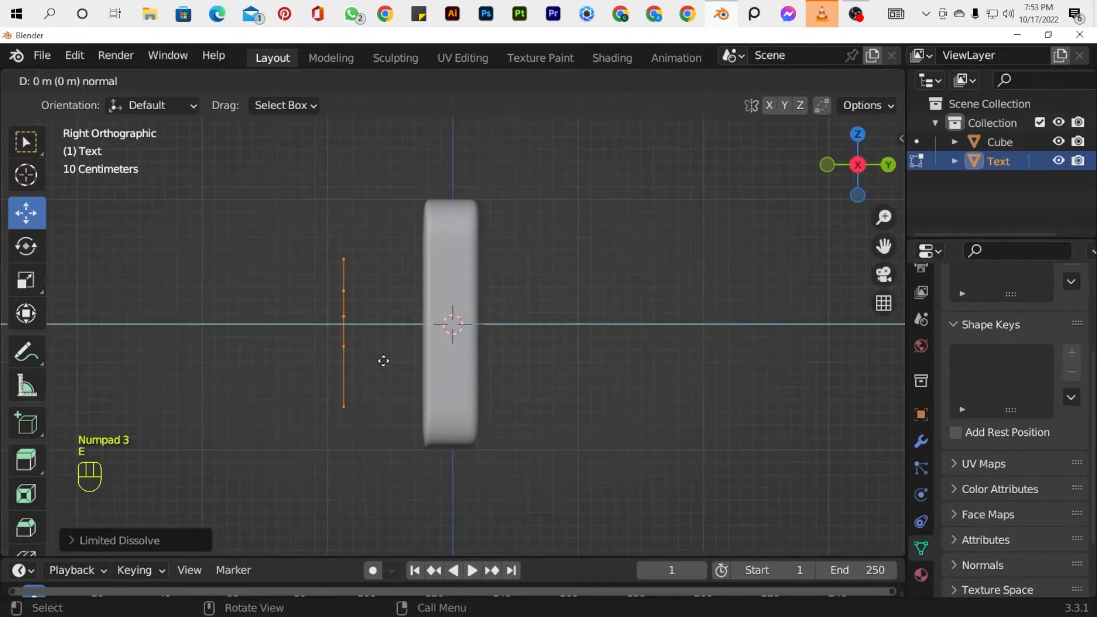
key("y")
left_click(399, 364)
key("ctrl+z")
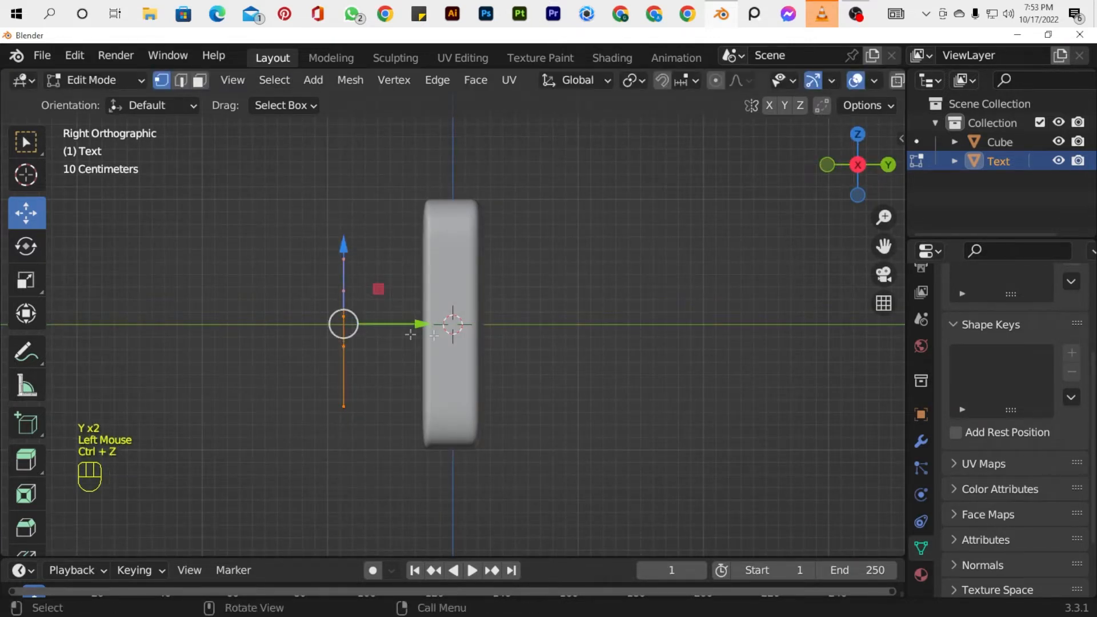
Extrude the letter's face along Y toward the slab to give the F solid thickness.
key("e")
key("y")
left_click(427, 335)
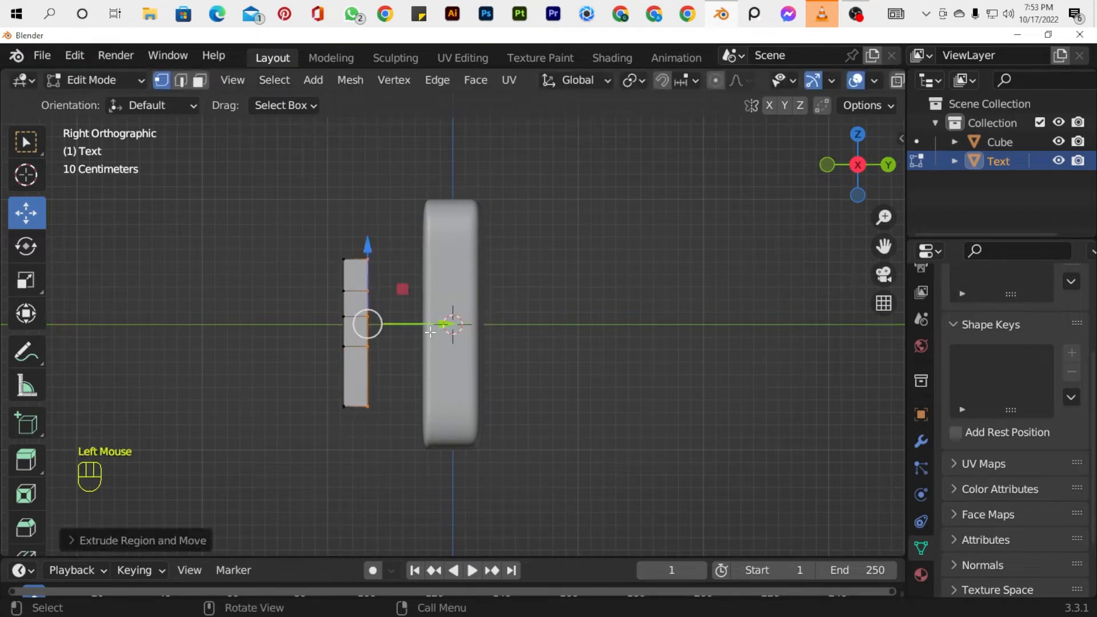
key("Tab")
Select the edge loops around the slab's front face and move them slightly along Y toward the letter.
left_click_drag(857, 171, 949, 186)
key("KP_1")
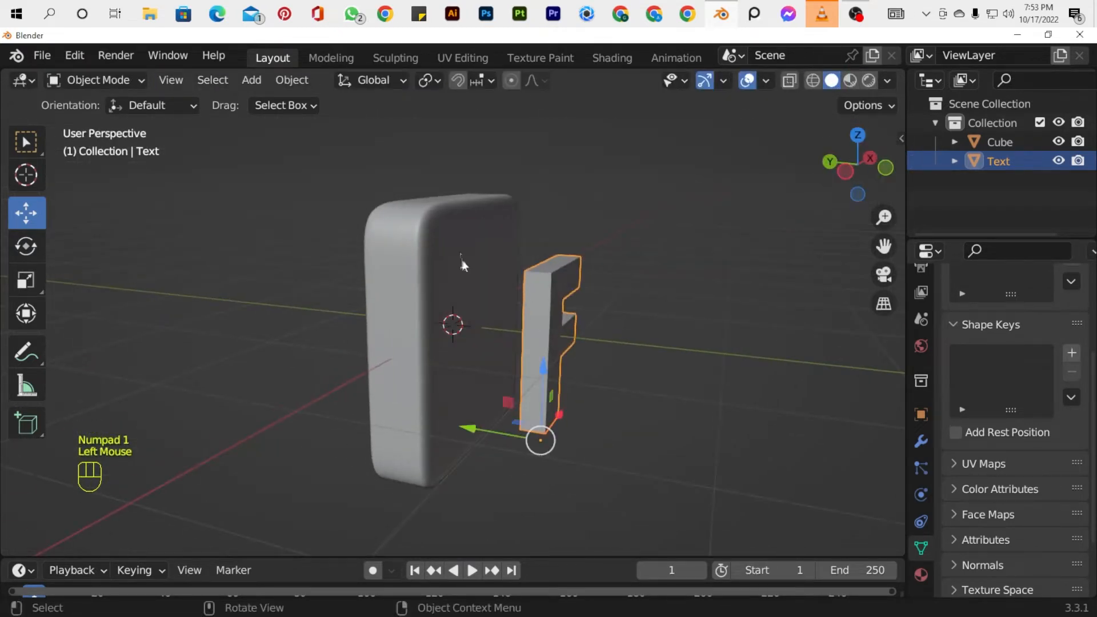
left_click(450, 242)
key("Tab")
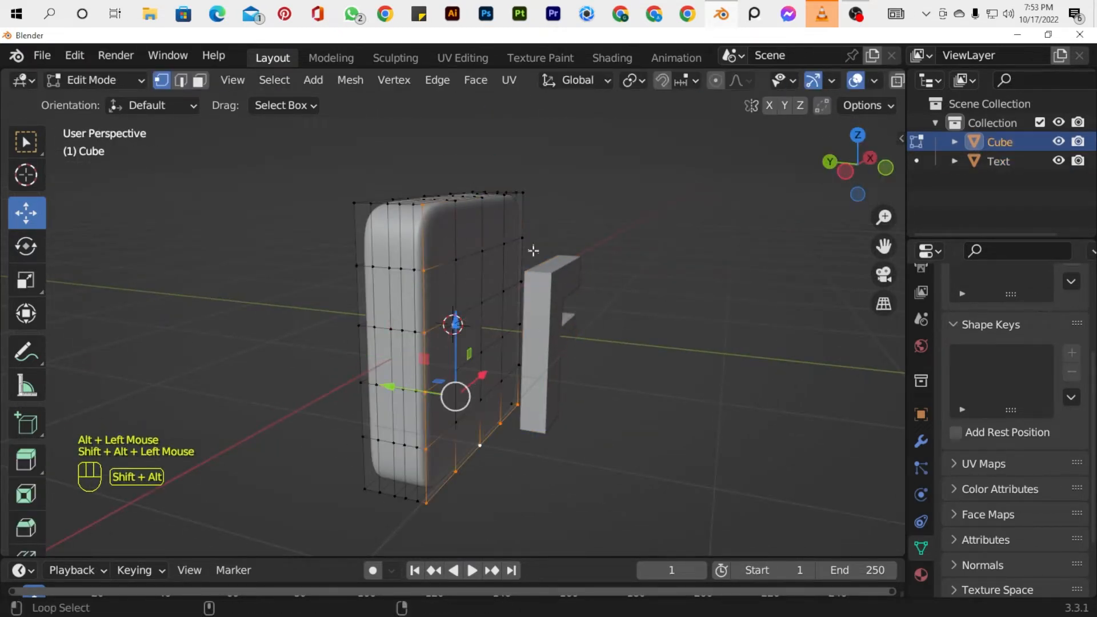
left_click_drag(413, 321, 419, 321)
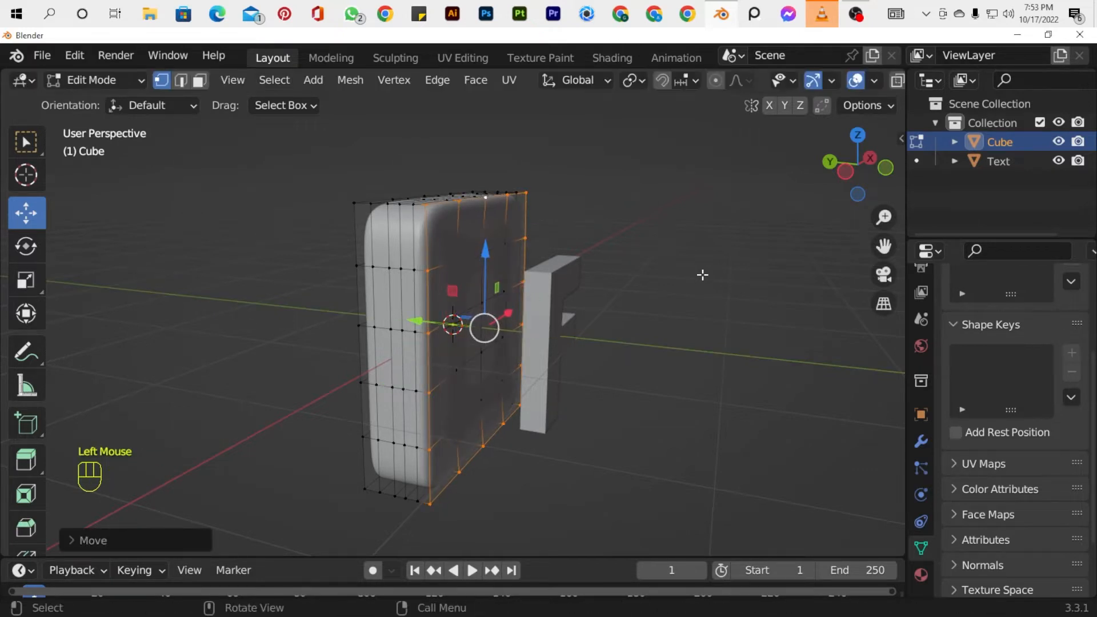
key("Tab")
Add two edge loops around the front half of the slab's side, each slid next to an existing edge.
left_click_drag(852, 174, 560, 200)
left_click(502, 273)
key("Tab")
scroll(503, 274, "up", 2)
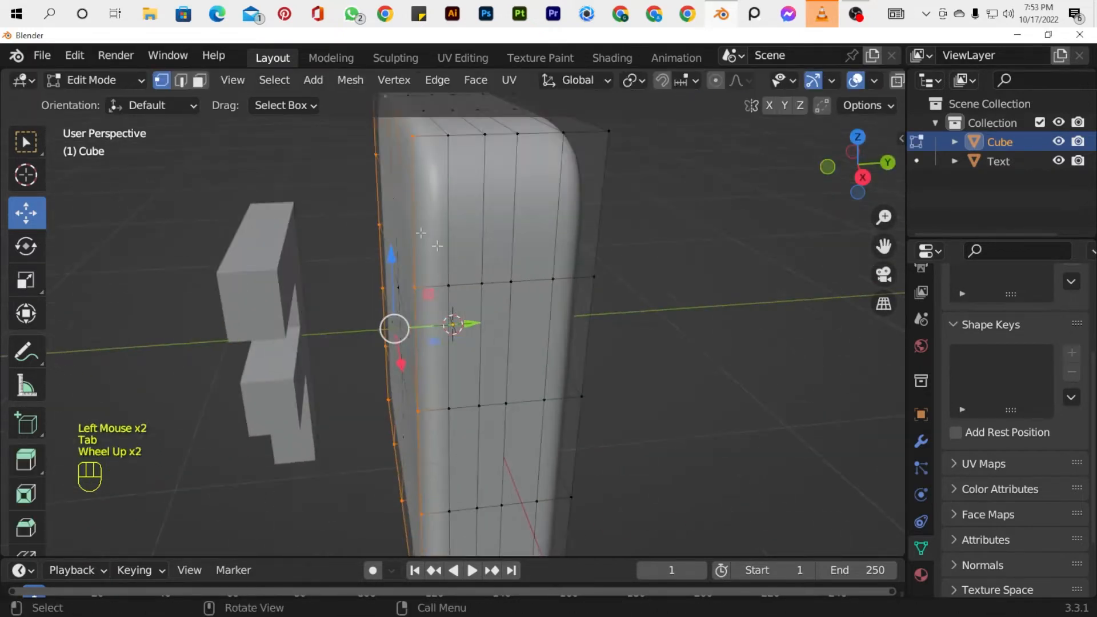
key("ctrl+r")
left_click(420, 143)
left_click(438, 144)
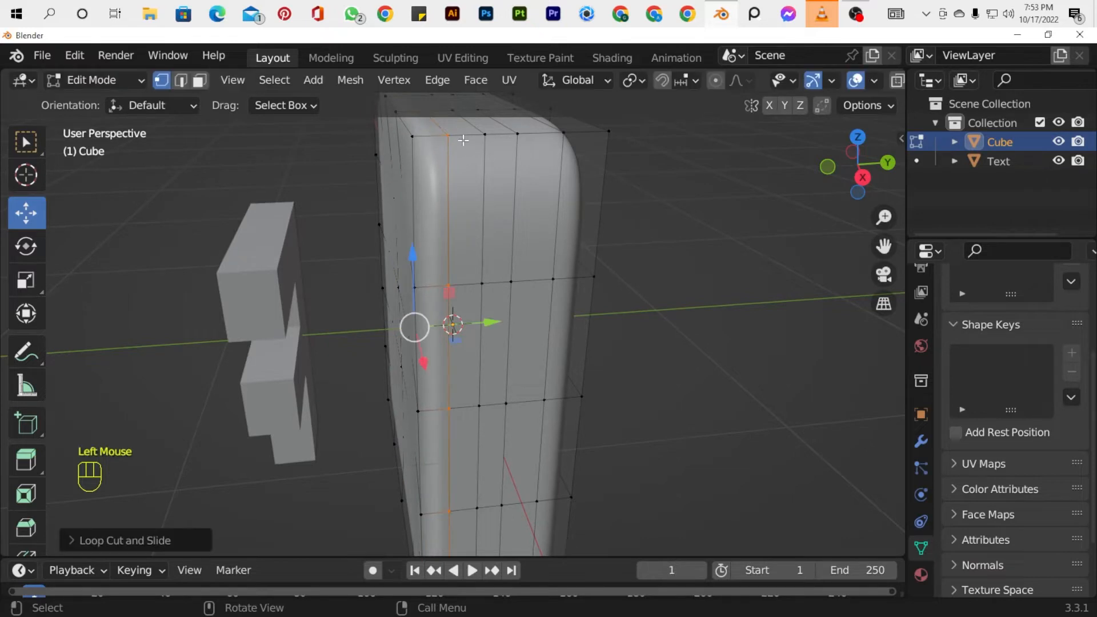
key("ctrl+r")
left_click(463, 140)
left_click(473, 141)
Add two edge loops around the rear half of the slab's side, the second one close to the back edge.
key("ctrl+r")
left_click(535, 142)
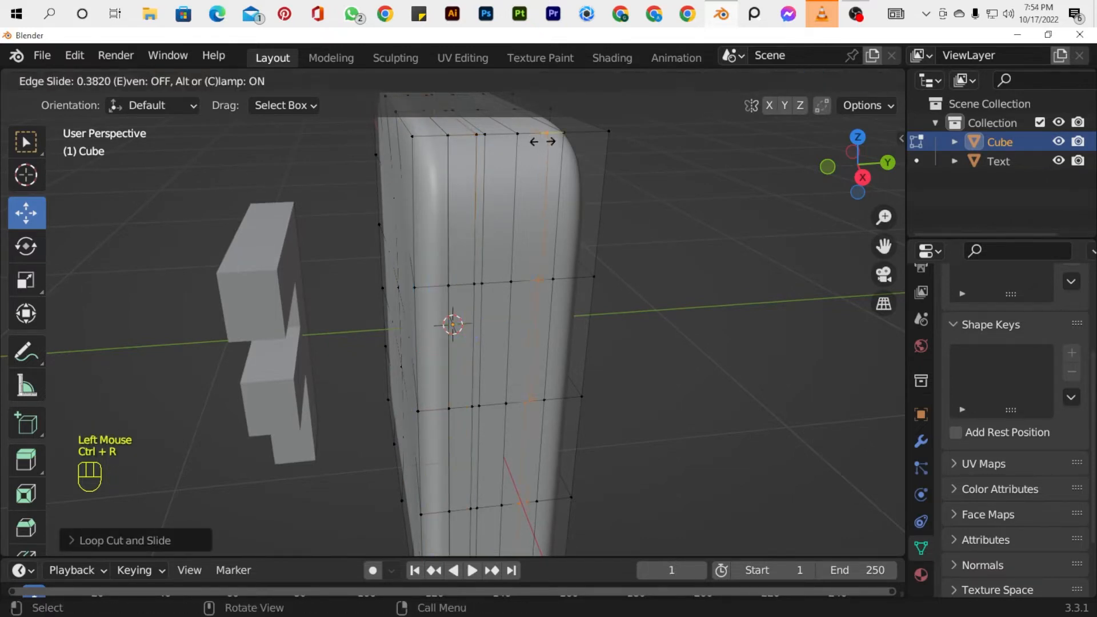
left_click(546, 141)
key("ctrl+r")
left_click(576, 139)
left_click(586, 139)
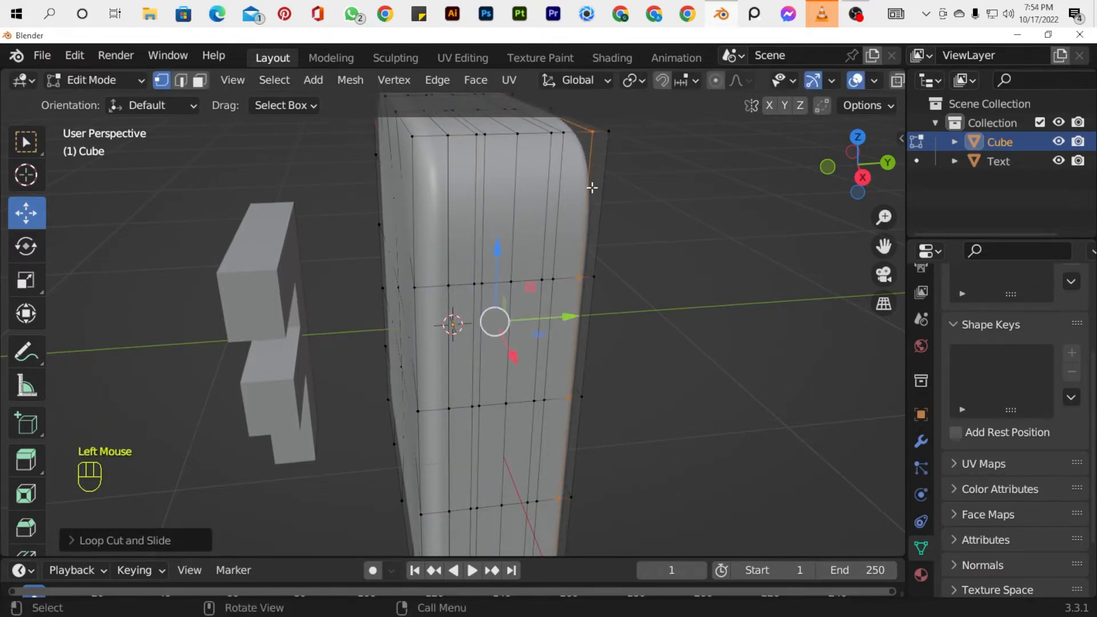
Add an edge loop around the slab's side, slid close to the front edge to tighten its rounding.
key("KP_1")
scroll(610, 306, "down", 2)
left_click_drag(857, 166, 931, 198)
scroll(379, 246, "up", 1)
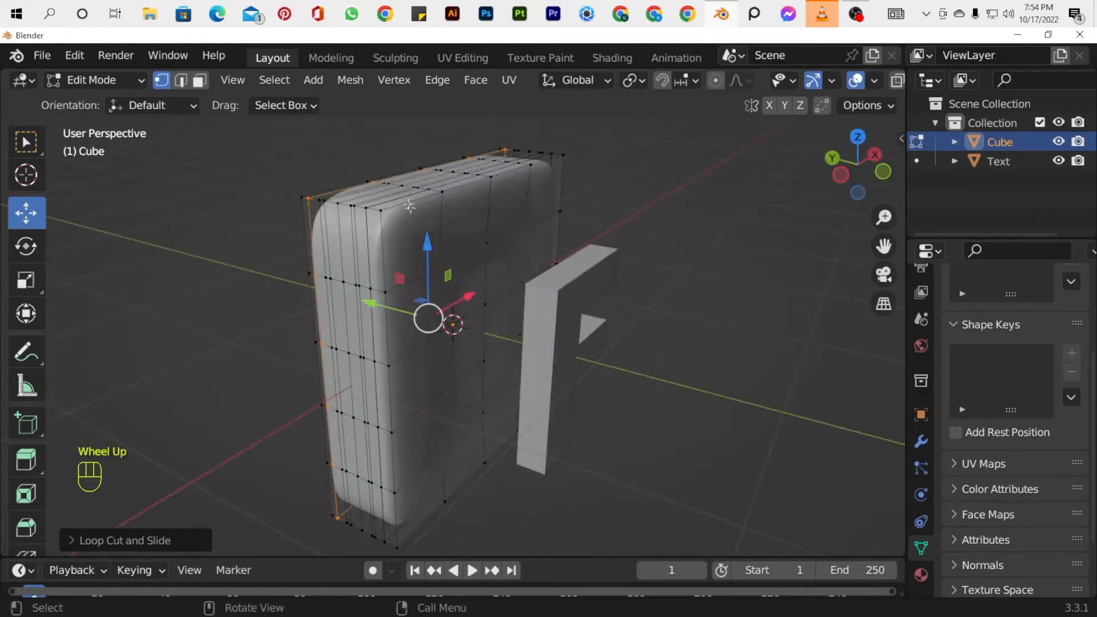
left_click_drag(853, 165, 901, 166)
scroll(517, 197, "up", 1)
key("ctrl+r")
left_click(516, 196)
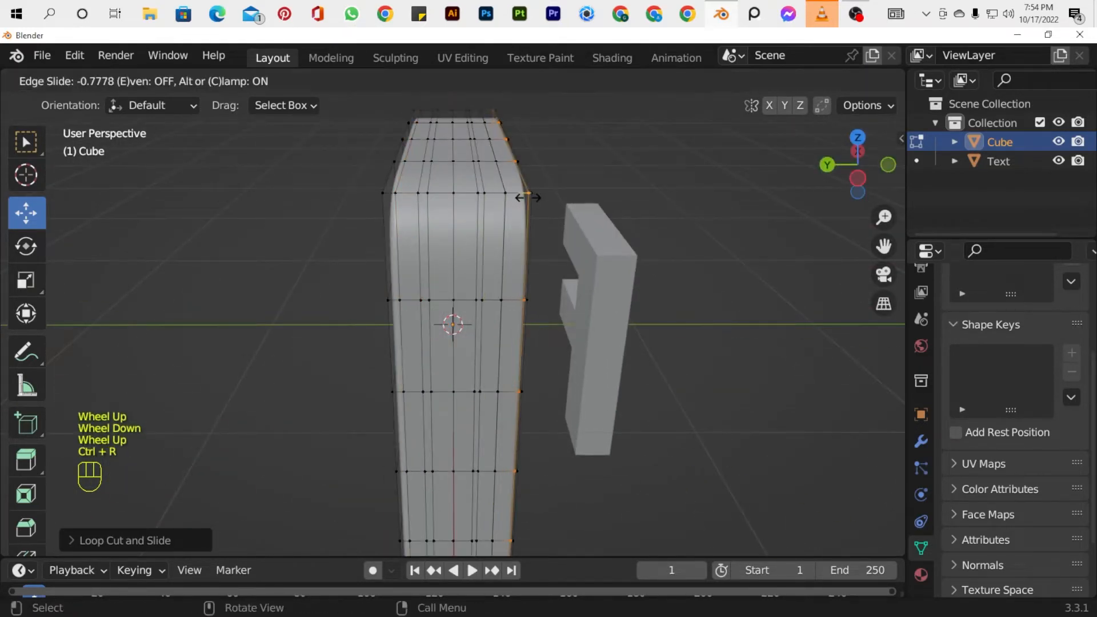
left_click(525, 197)
key("Tab")
left_click(547, 207)
key("KP_1")
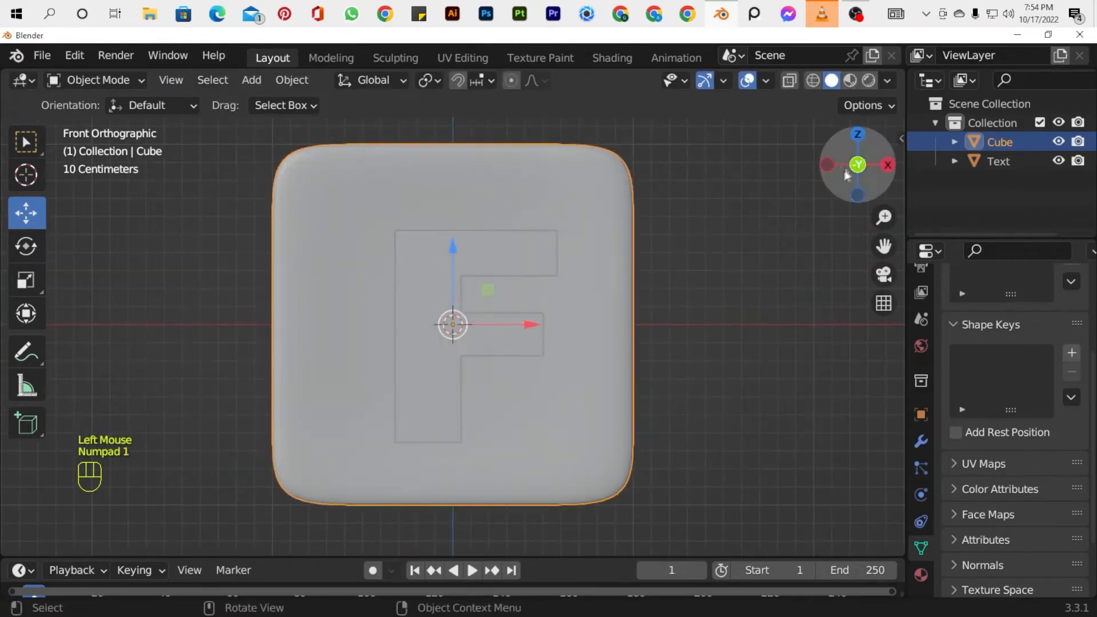
Move the letter F along Y toward the slab's front face.
left_click_drag(848, 175, 839, 262)
key("Tab")
key("Tab")
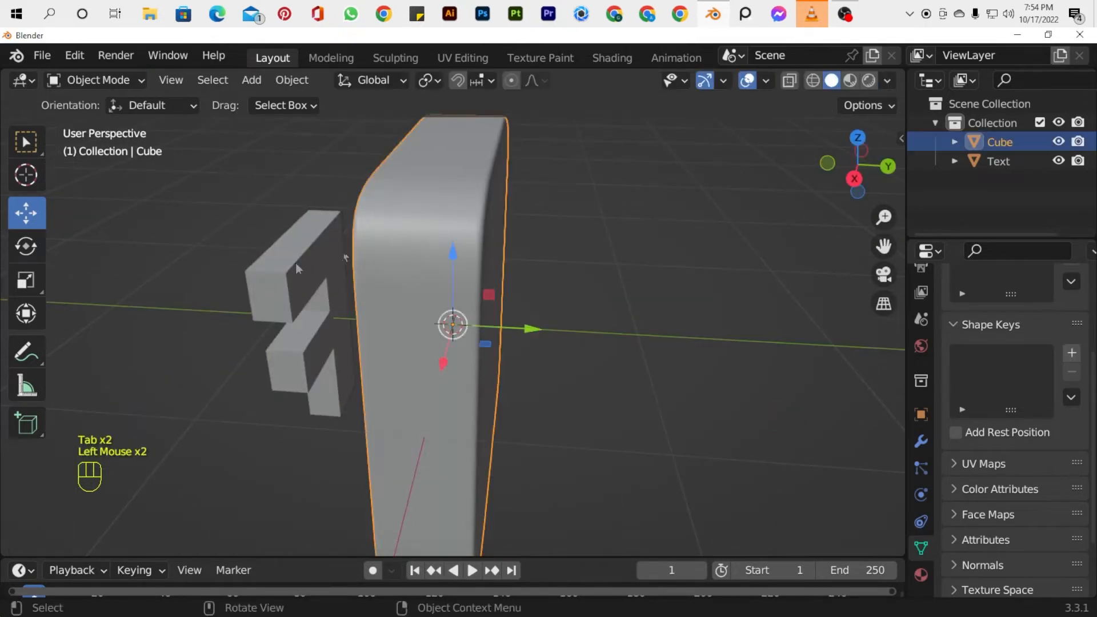
left_click(296, 265)
key("KP_3")
left_click_drag(360, 446, 441, 443)
left_click(721, 251)
Scale the slab and the letter F down together and apply All Transforms to both.
key("KP_1")
scroll(718, 295, "down", 2)
left_click_drag(755, 186, 491, 494)
key("s")
left_click(490, 434)
left_click_drag(884, 247, 899, 201)
key("ctrl+a")
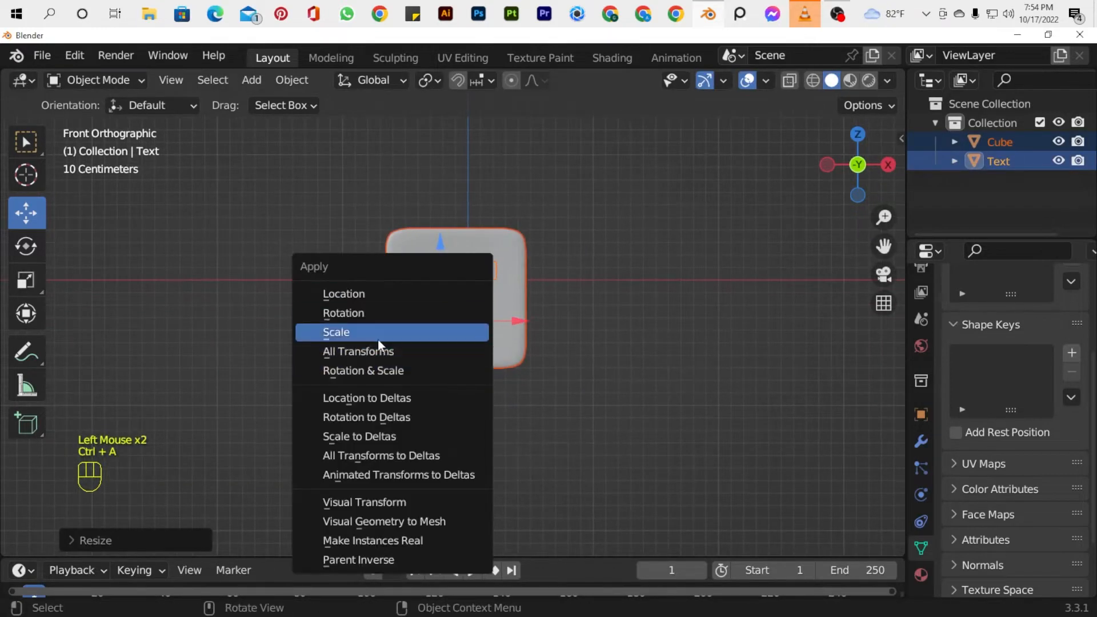
left_click(377, 349)
Move the letter F slightly along negative X to center it on the slab's front face.
left_click(541, 315)
scroll(540, 315, "up", 4)
left_click_drag(862, 160, 826, 170)
left_click(505, 311)
left_click_drag(560, 235, 548, 236)
key("KP_1")
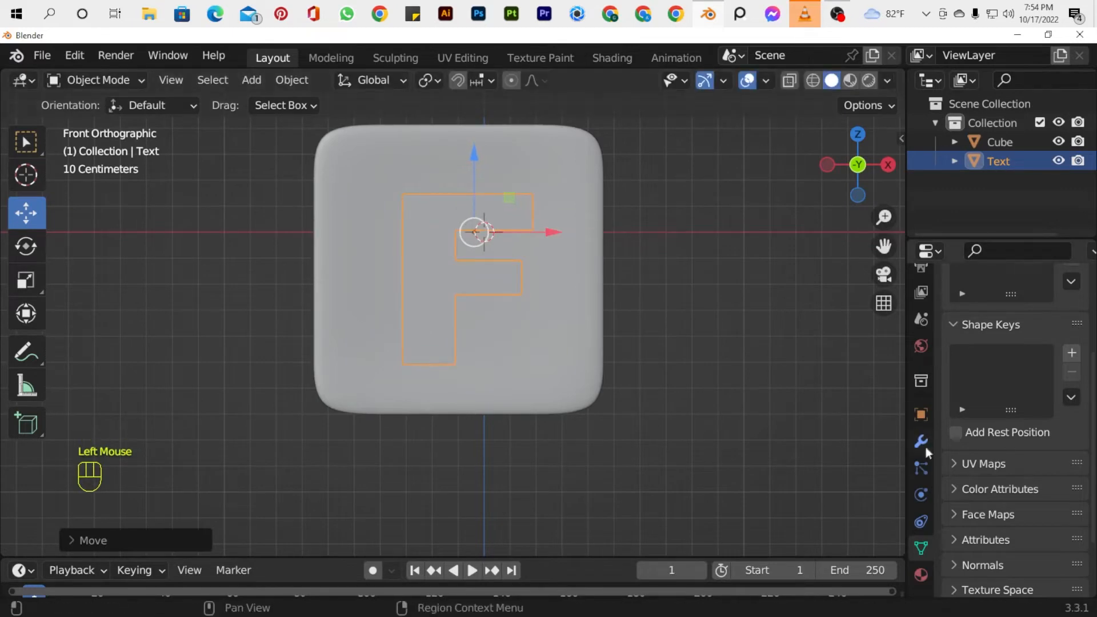
Add a Bevel modifier to the letter with amount 0.02 m and 9 segments, and move the letter slightly forward along Y.
left_click(921, 441)
left_click(1016, 314)
left_click(695, 391)
left_click_drag(857, 163, 793, 173)
left_click_drag(531, 230, 519, 231)
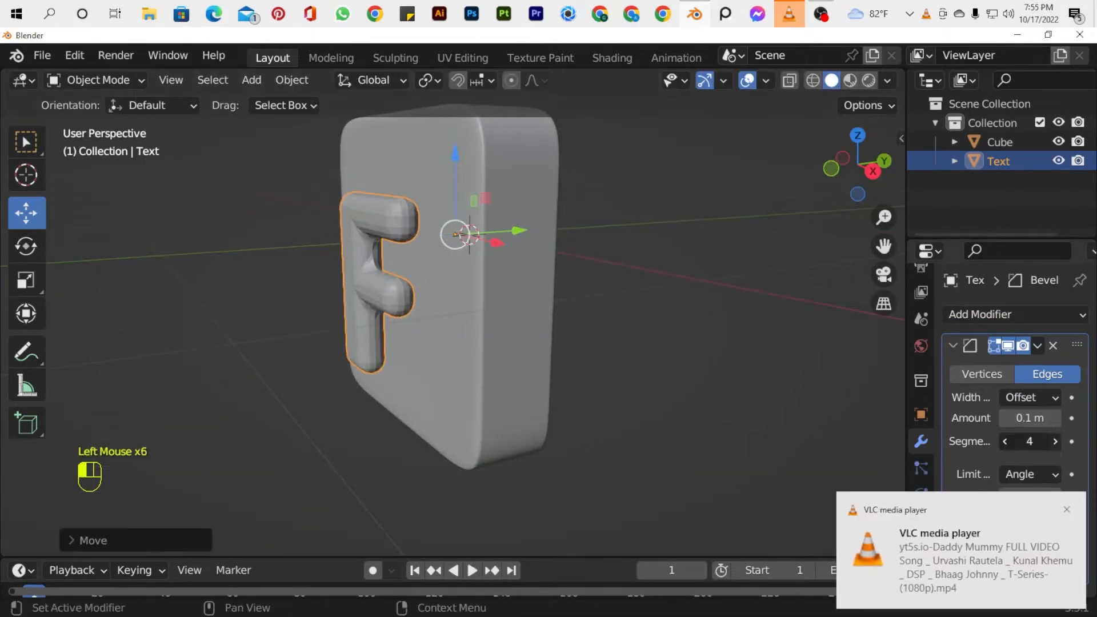
left_click(1056, 419)
left_click(1056, 418)
left_click(1056, 419)
left_click(1057, 419)
left_click(1057, 418)
left_click(1056, 418)
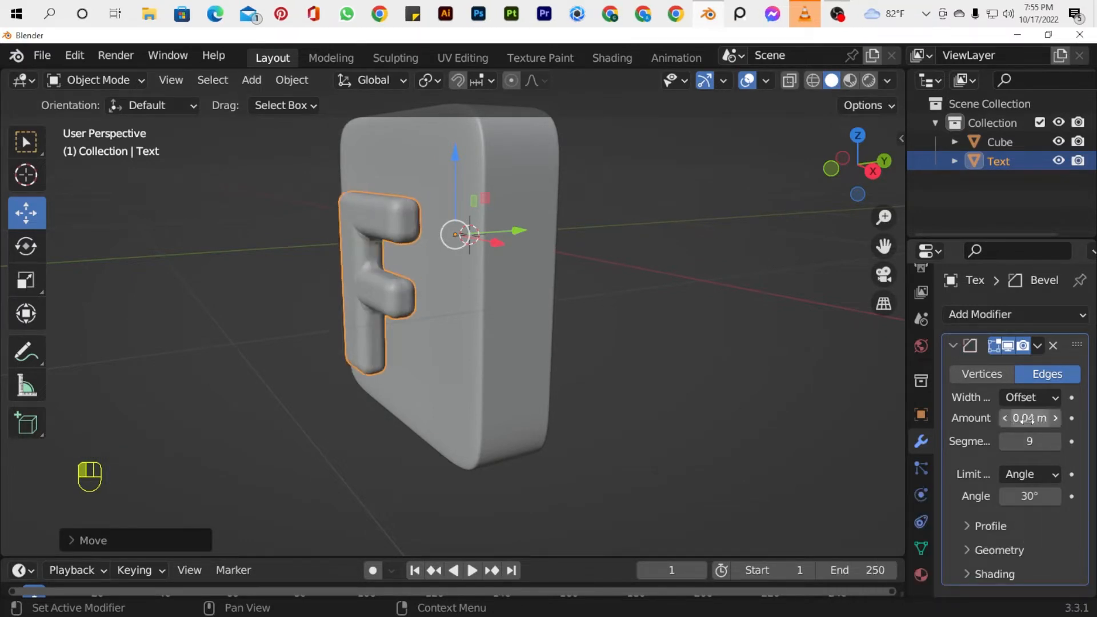
Add an edge loop on the letter F's inner side wall, slid to the corner above the middle arm.
left_click(873, 171)
key("Tab")
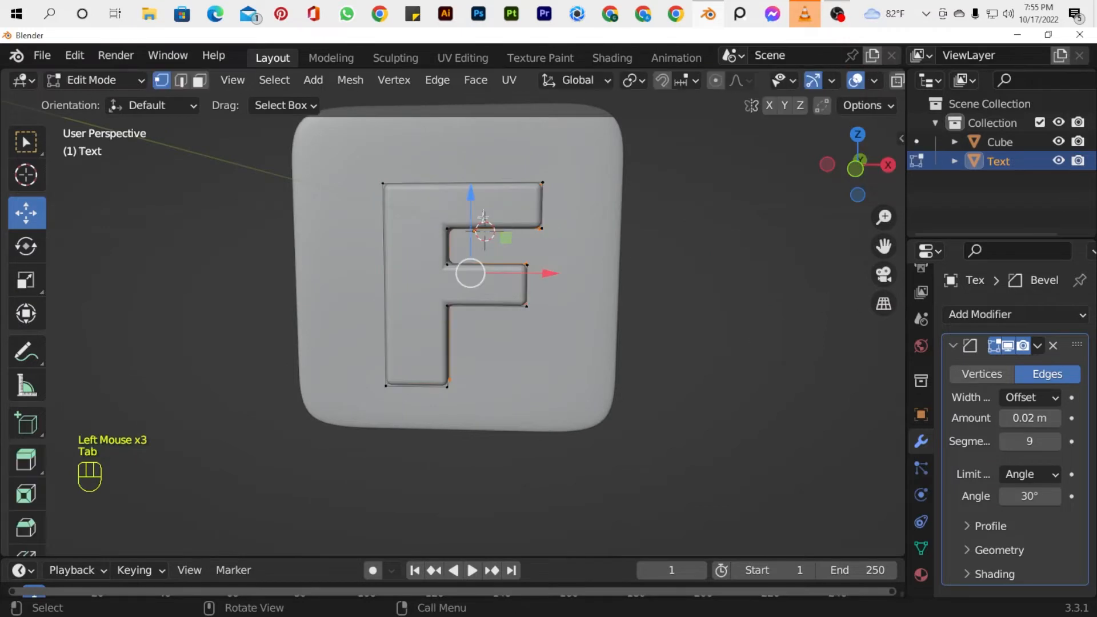
scroll(448, 241, "up", 2)
left_click(445, 201)
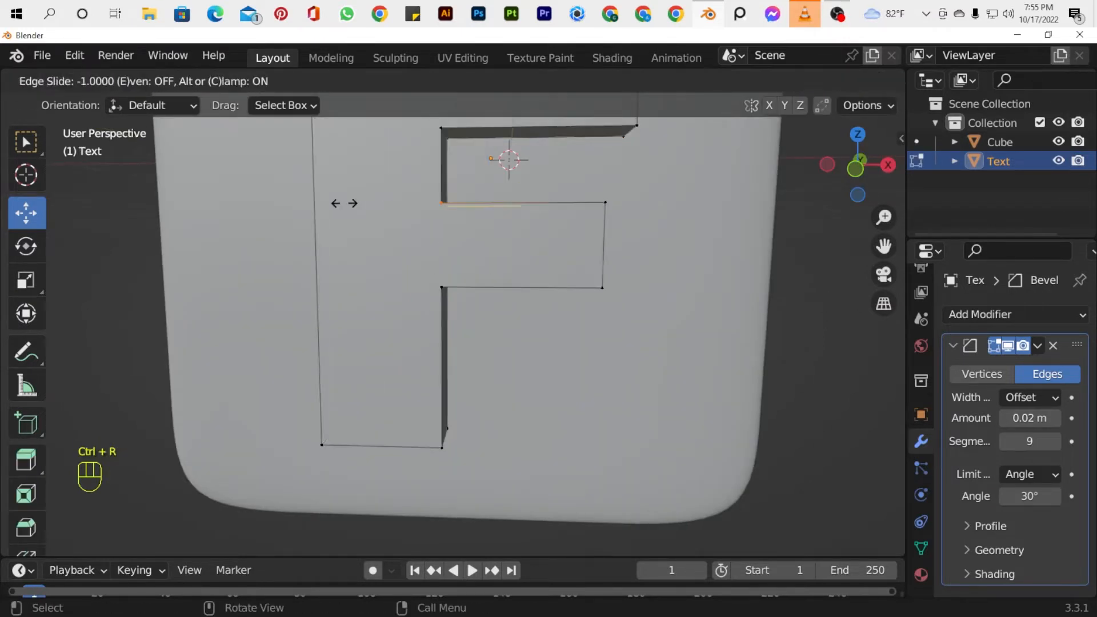
left_click(368, 204)
left_click_drag(884, 247, 887, 331)
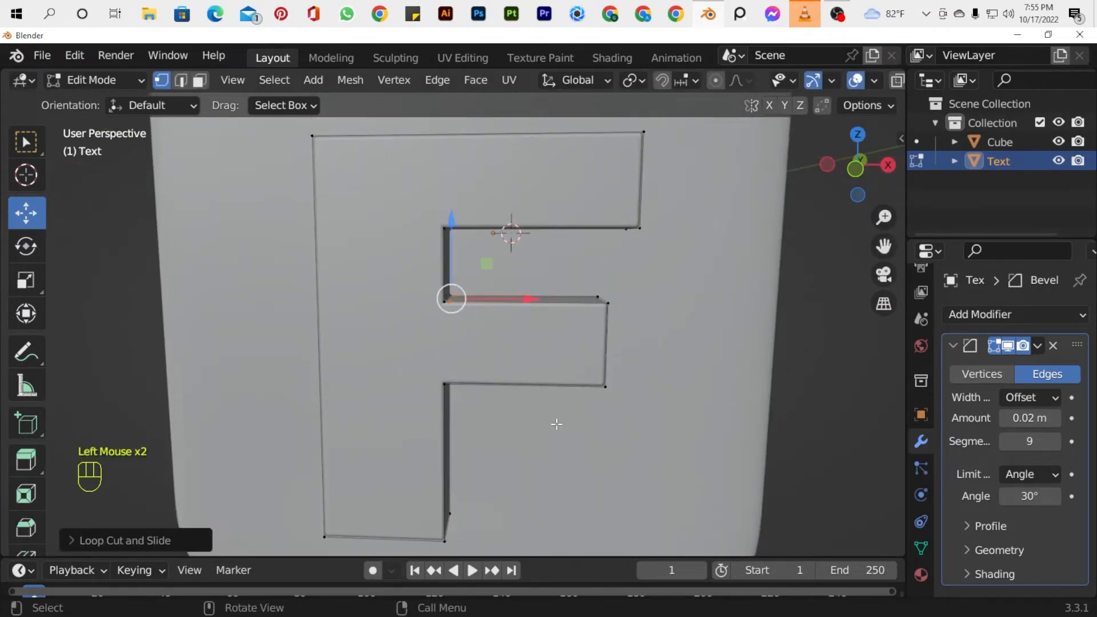
key("Tab")
left_click(660, 262)
Move the letter F along Y until its back sits against the slab's front face.
scroll(660, 261, "down", 5)
left_click_drag(859, 167, 729, 175)
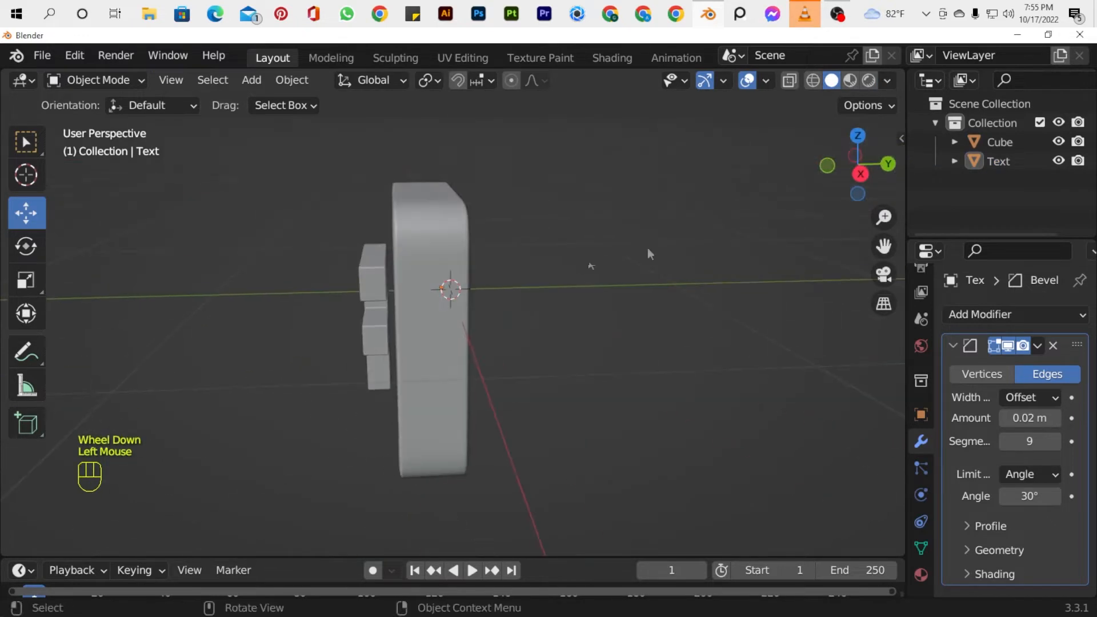
left_click_drag(519, 286, 529, 283)
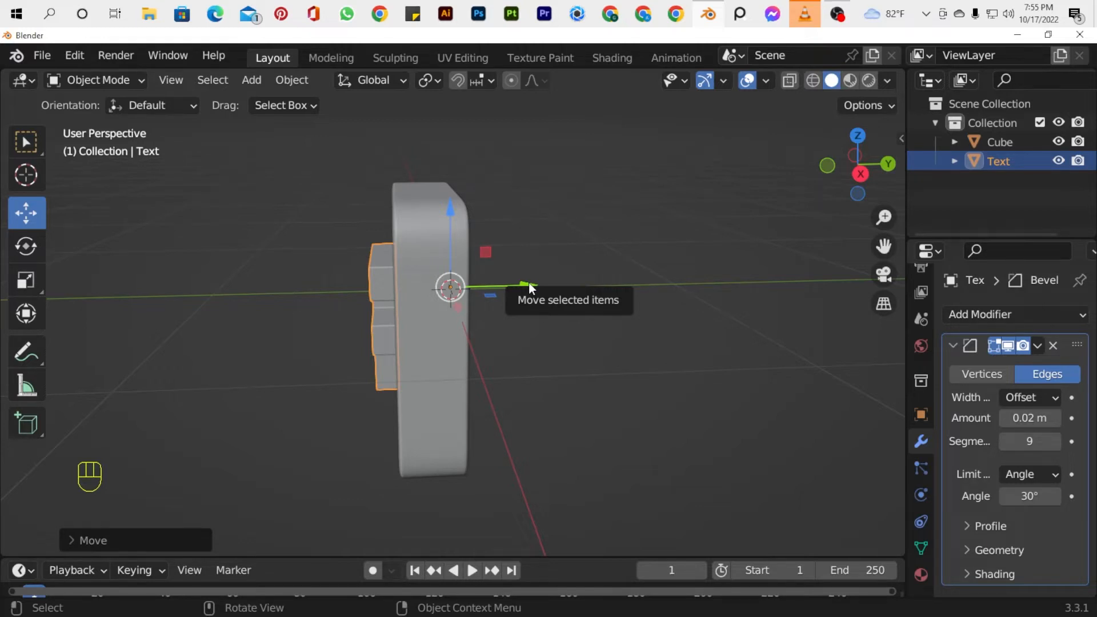
left_click_drag(840, 174, 550, 321)
key("KP_1")
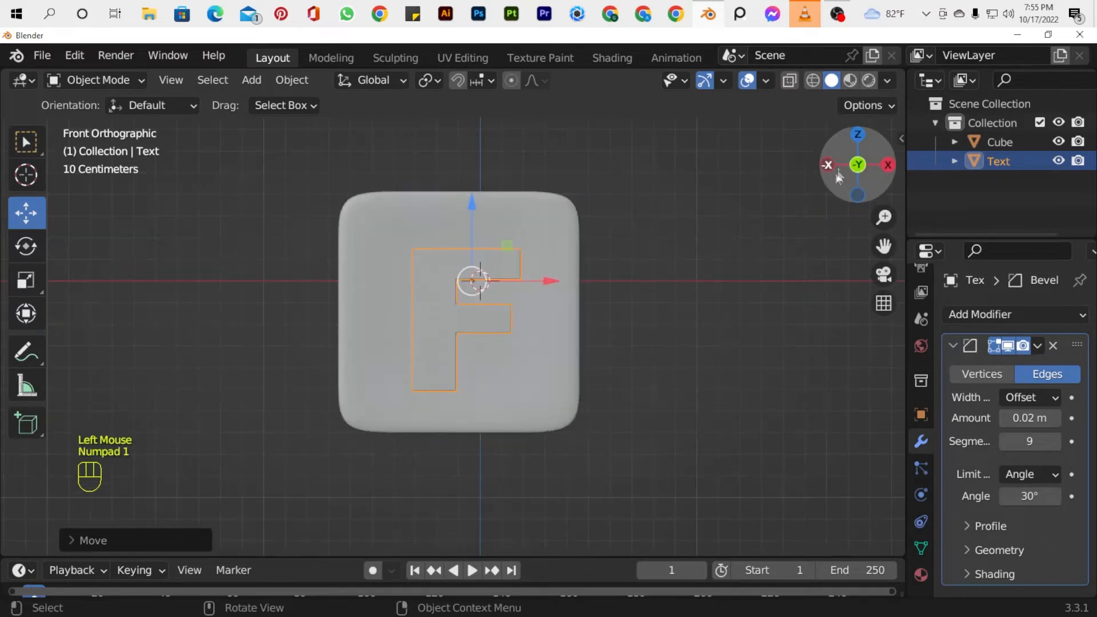
left_click_drag(838, 175, 765, 172)
left_click(611, 219)
Scale the slab and letter together to about 0.65 of their size and move them slightly along X toward the center.
key("KP_1")
scroll(540, 251, "down", 2)
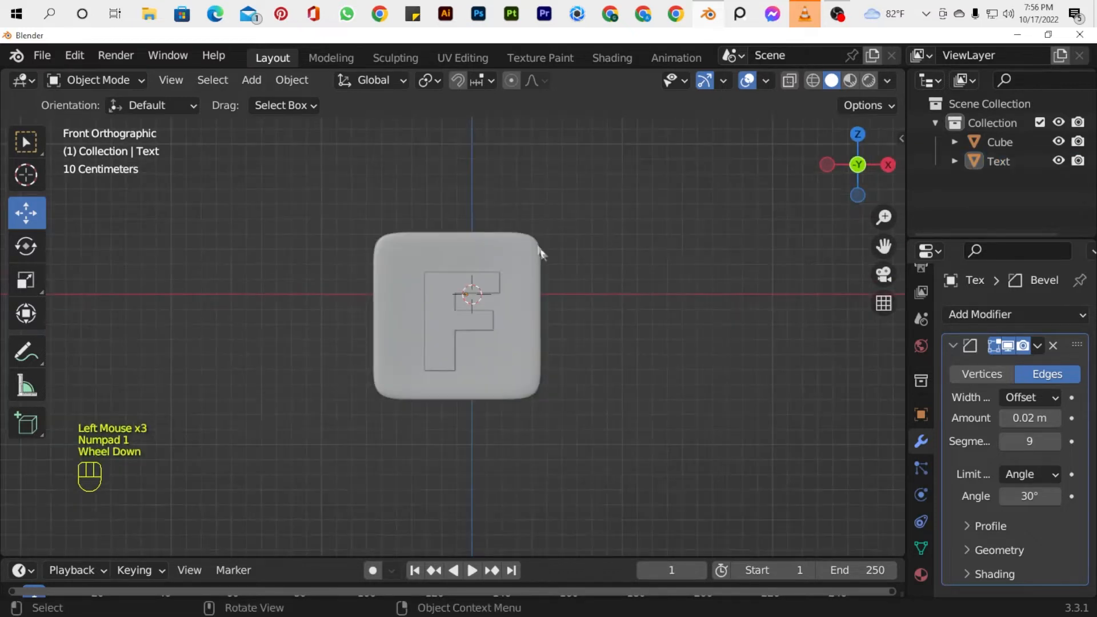
left_click(495, 364, "shift")
key("s")
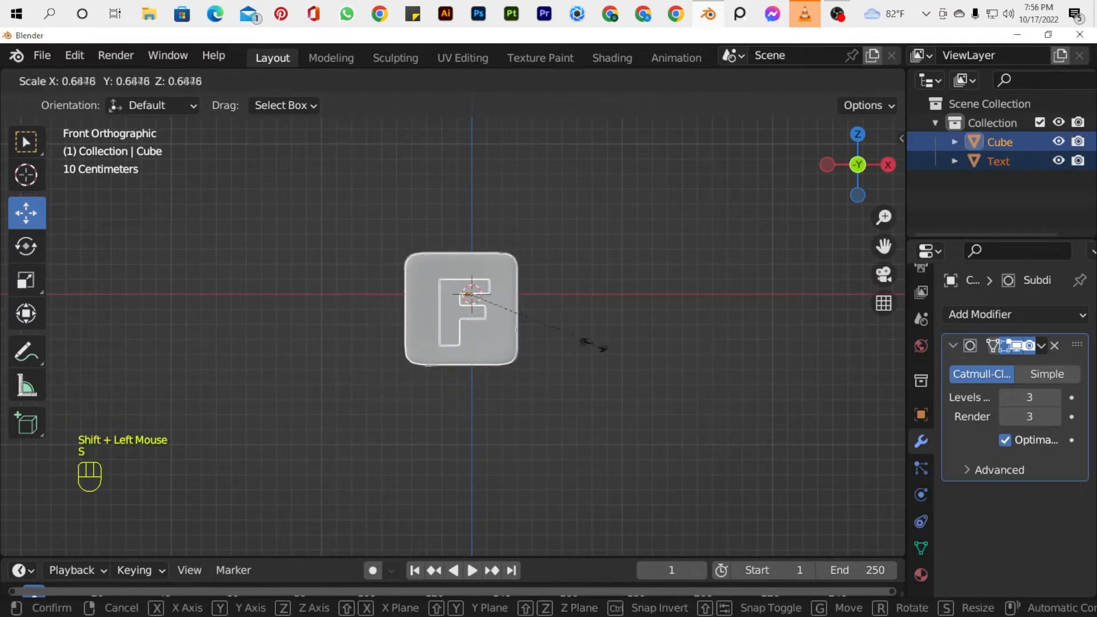
left_click(583, 337)
left_click_drag(545, 294, 551, 293)
Add a mesh plane at the world origin.
left_click(688, 365)
key("shift+a")
left_click(629, 233)
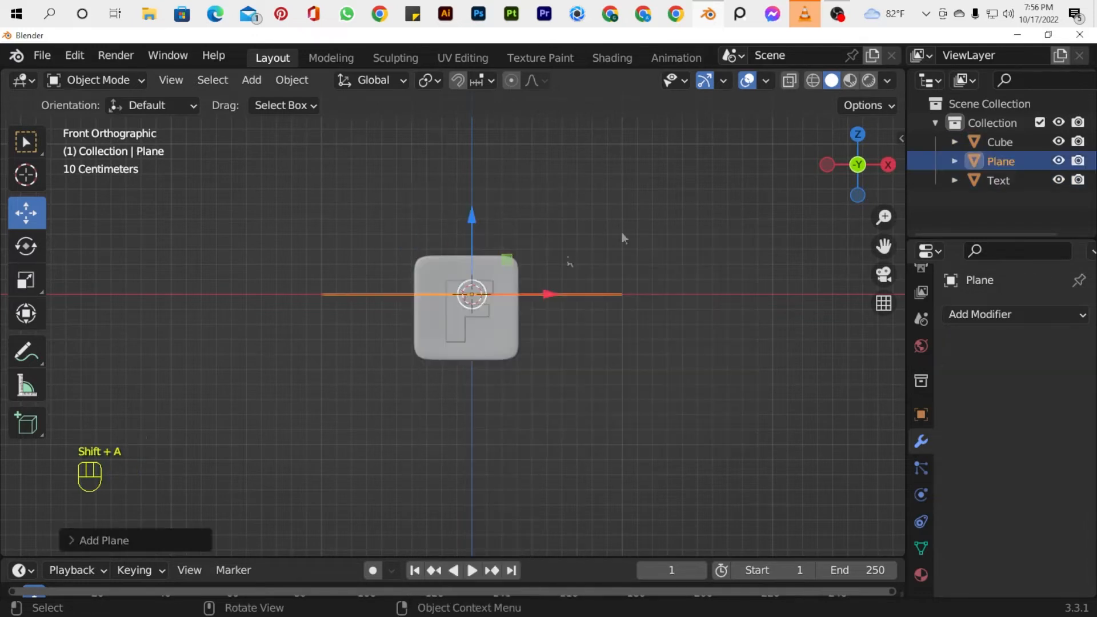
Lower the plane along Z to the slab's base and extrude its rear edge upward along Z into a back wall.
left_click_drag(483, 230, 483, 299)
left_click_drag(857, 165, 707, 233)
key("Tab")
left_click(600, 405, "alt")
key("e")
key("z")
left_click(625, 228)
Bevel the fold edge between the backdrop's floor and wall into a multi-segment curve and shade the backdrop smooth.
left_click_drag(852, 166, 920, 166)
left_click_drag(595, 135, 598, 80)
left_click(608, 359, "alt")
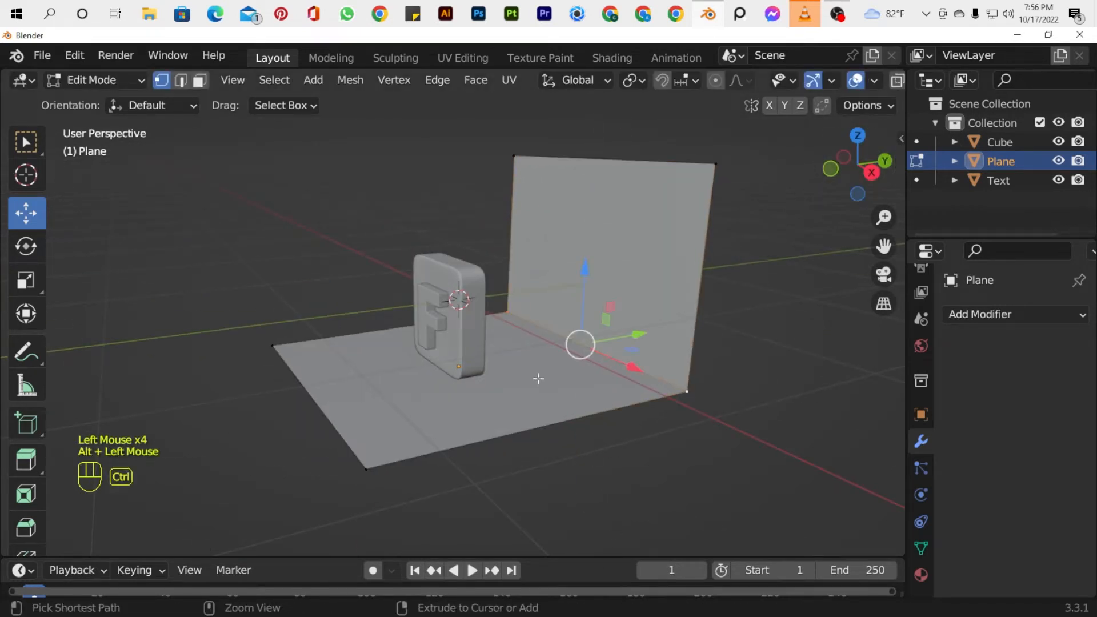
key("ctrl+b")
scroll(515, 394, "up", 4)
left_click(514, 394)
key("Tab")
right_click(595, 216)
left_click(595, 217)
Select the slab, letter and backdrop and move them up along Z until the floor sits at the world origin.
mouse_move(851, 166)
left_mouse_down()
mouse_move(883, 183)
mouse_move(851, 180)
left_mouse_up()
key("KP_1")
key("KP_1")
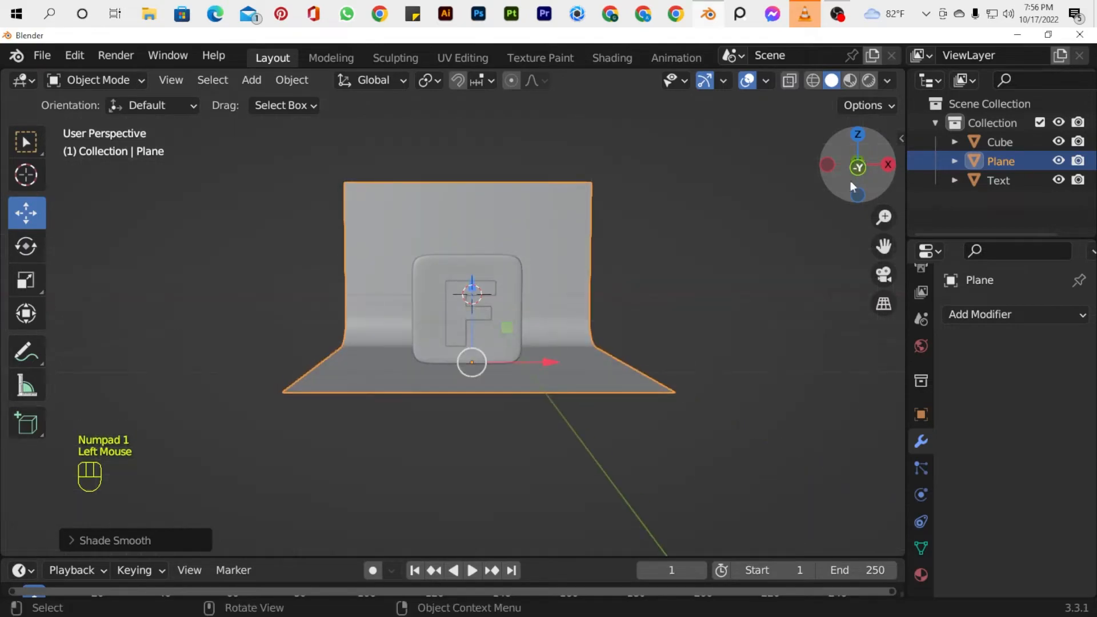
key("z")
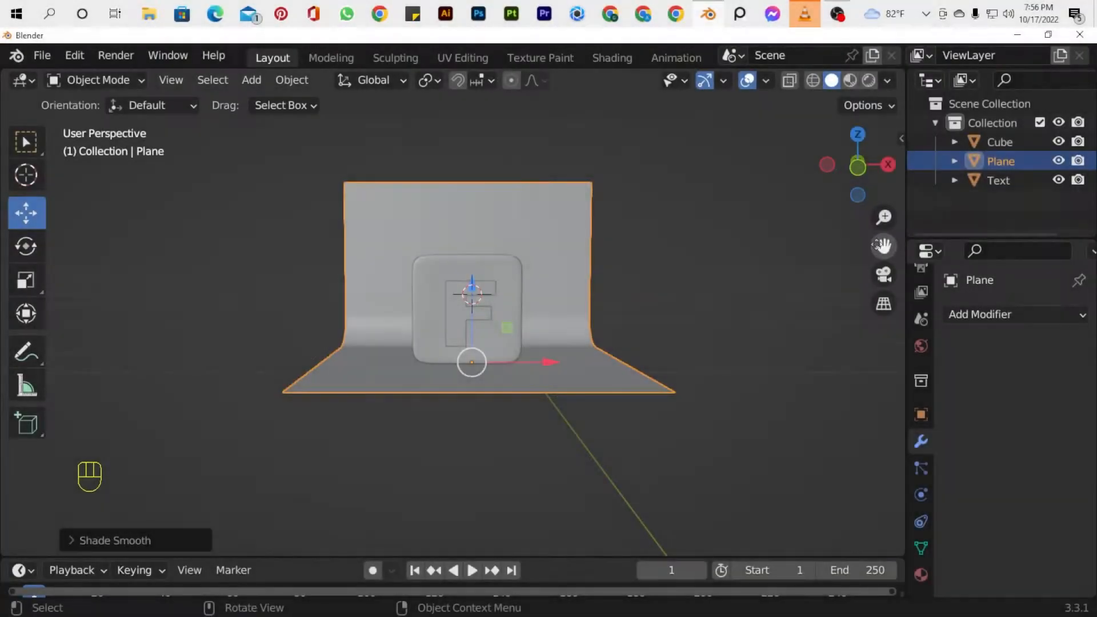
left_click(626, 373)
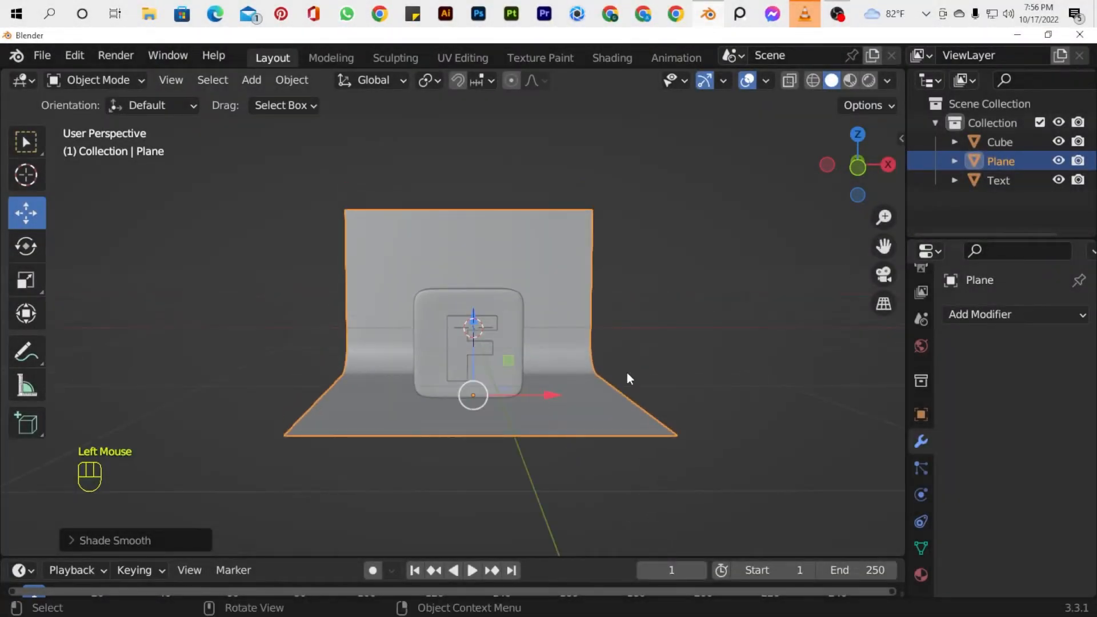
key("KP_1")
key("a")
scroll(810, 289, "down", 3)
key("KP_1")
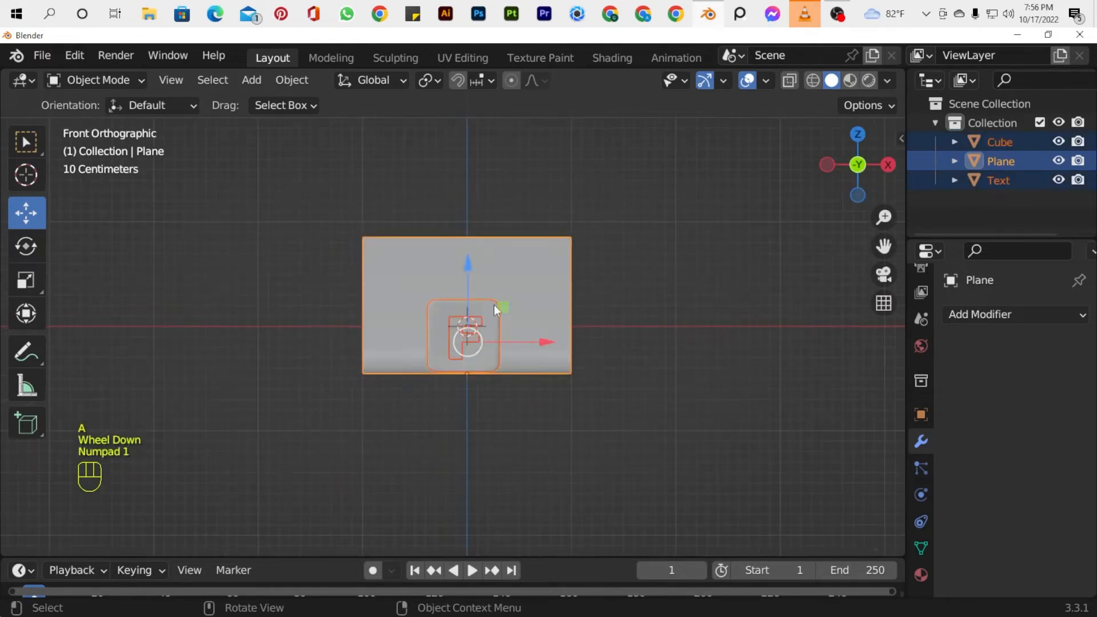
left_click_drag(468, 251, 468, 196)
Set the viewport to Material Preview shading with the whole backdrop in view.
left_click_drag(885, 246, 904, 340)
mouse_move(858, 166)
left_mouse_down()
mouse_move(860, 191)
mouse_move(840, 164)
mouse_move(857, 167)
left_mouse_up()
scroll(598, 276, "up", 2)
key("z")
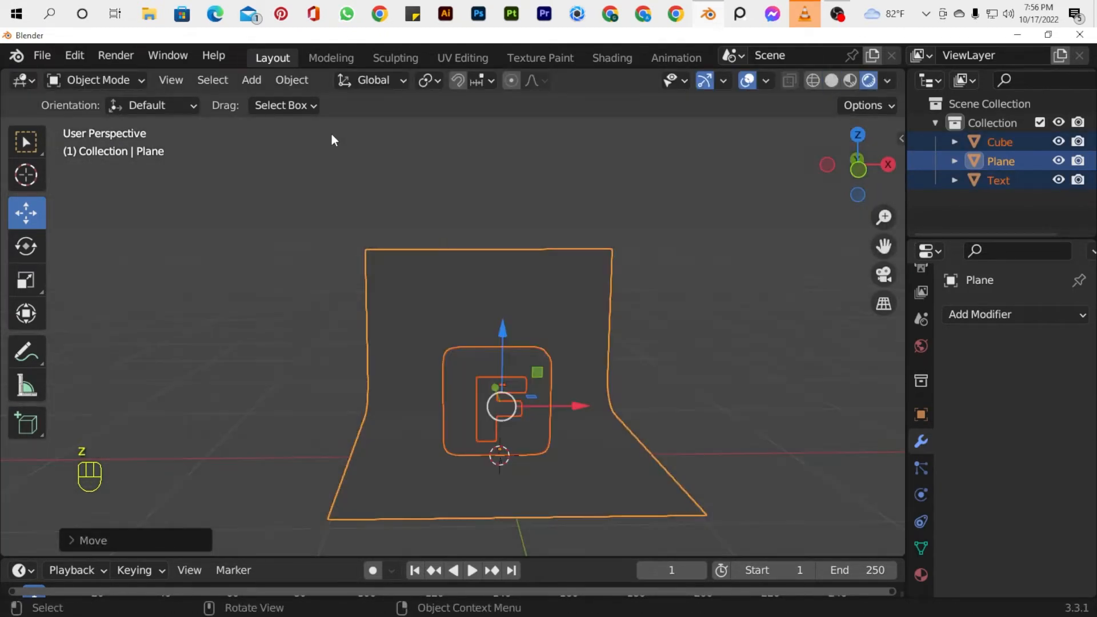
left_click_drag(884, 246, 884, 236)
key("z")
left_click(704, 441)
Add a new material to the slab and give it a blue base color.
left_click(460, 384)
left_click(460, 384)
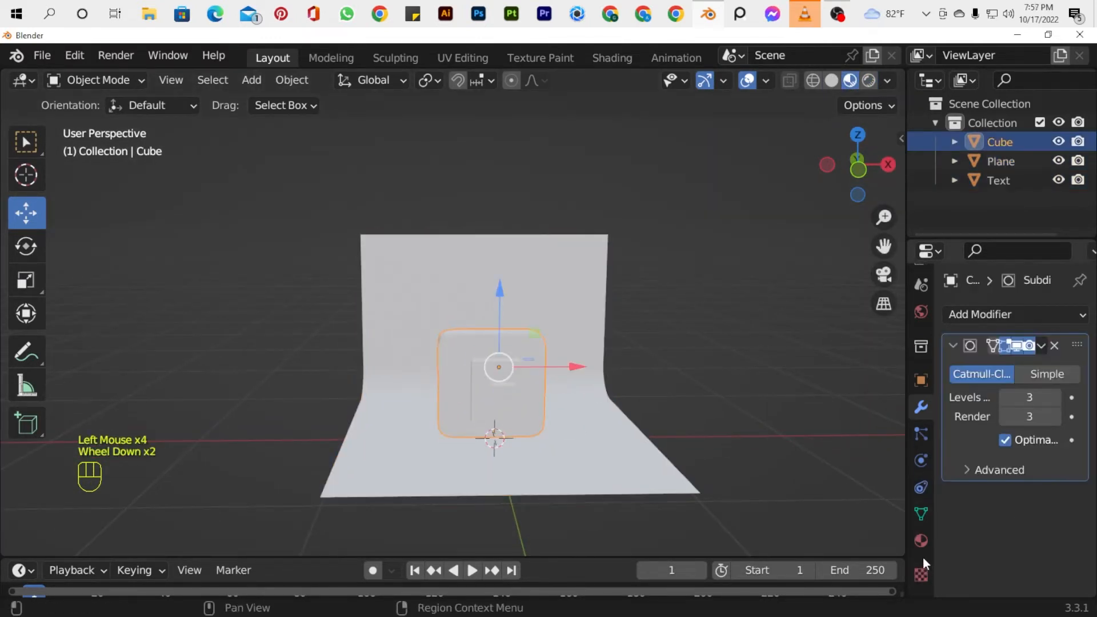
left_click(921, 541)
left_click(1039, 394)
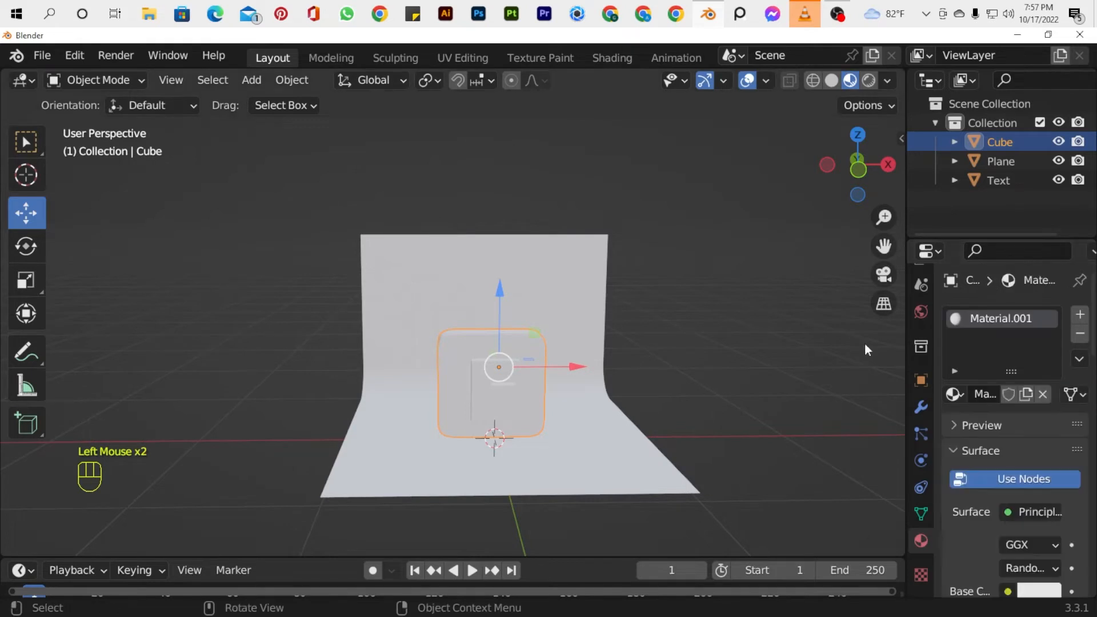
scroll(993, 540, "down", 3)
left_click(1031, 539)
left_click(1041, 537)
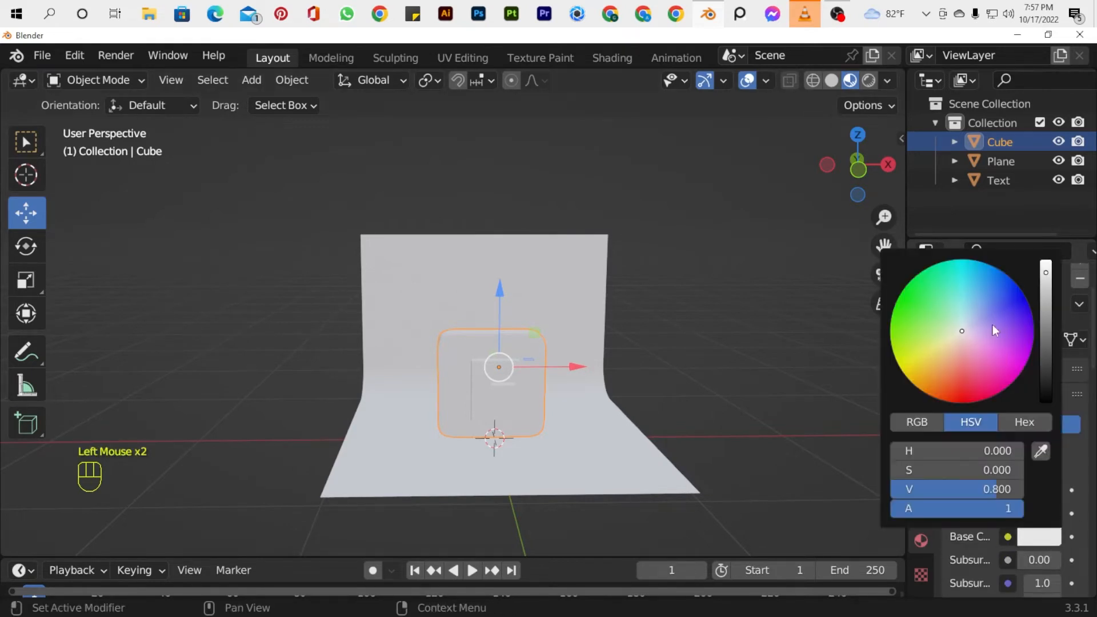
left_click_drag(995, 322, 1012, 300)
Add a new material to the backdrop and give it a deep, saturated blue base color.
left_click(563, 307)
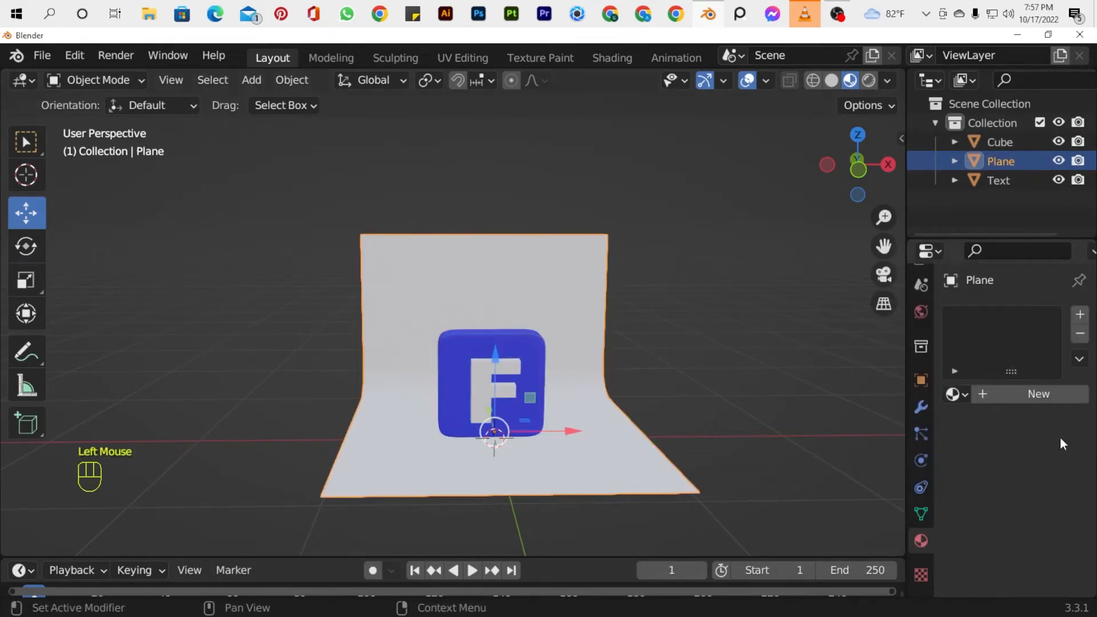
left_click(1039, 393)
left_click(1039, 591)
left_click_drag(966, 378, 1019, 342)
left_click(1040, 591)
left_click_drag(974, 544, 1009, 550)
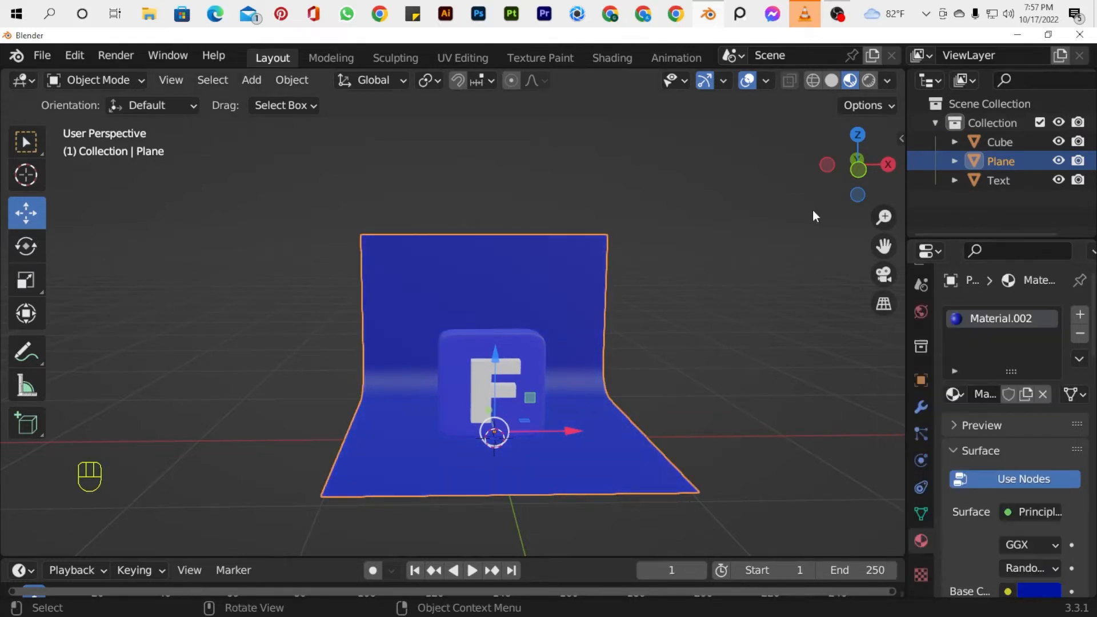
Enlarge the timeline area into a Shader Editor and set the backdrop material's Metallic to 0.469 and Roughness to 0.359.
key("KP_1")
left_click_drag(858, 166, 374, 395)
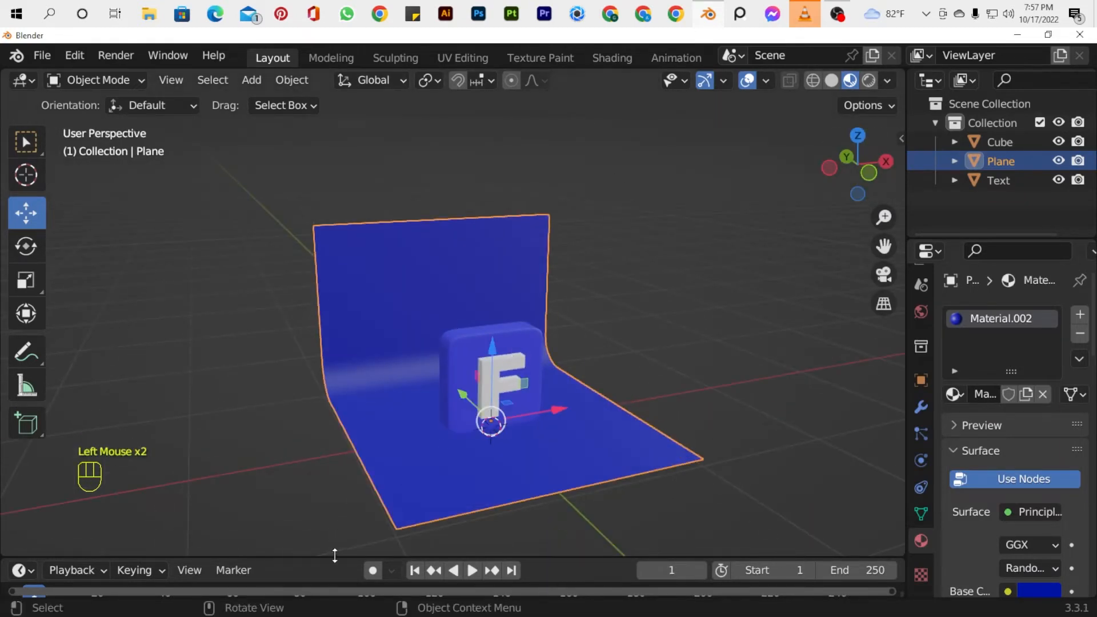
left_click_drag(335, 555, 335, 303)
left_click(22, 317)
left_click(57, 492)
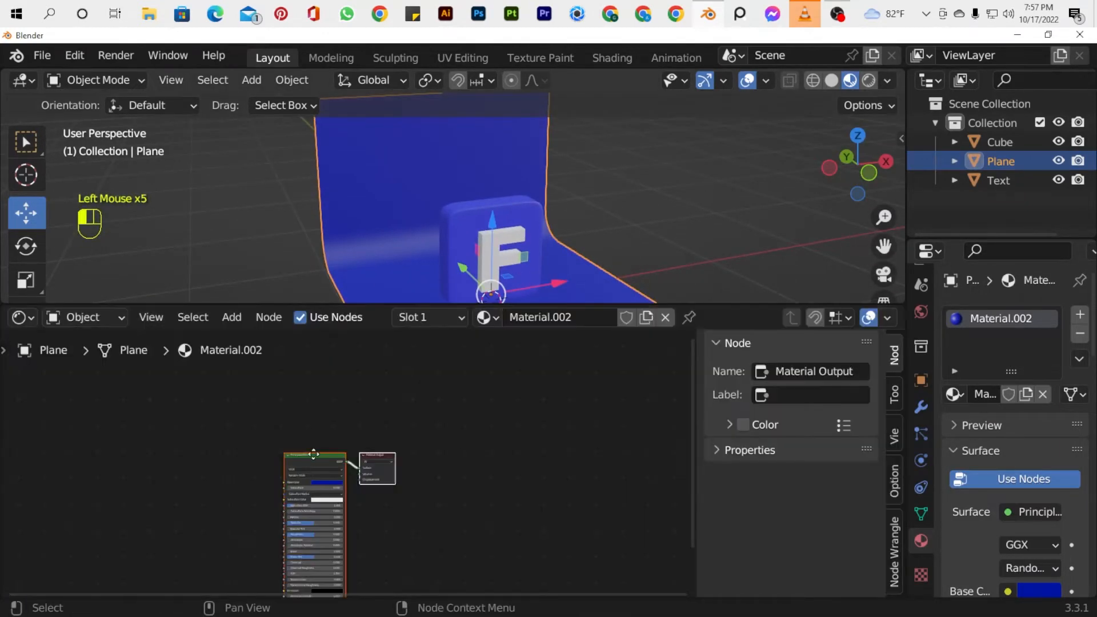
scroll(343, 497, "up", 4)
scroll(343, 498, "down", 1)
left_click(430, 540)
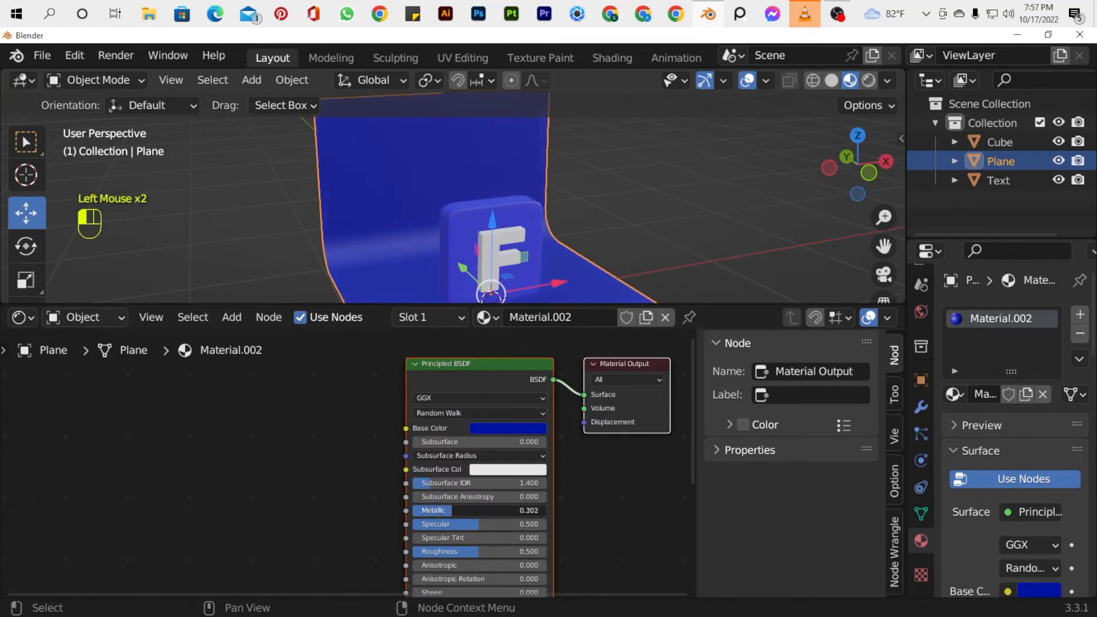
left_click_drag(456, 552, 437, 553)
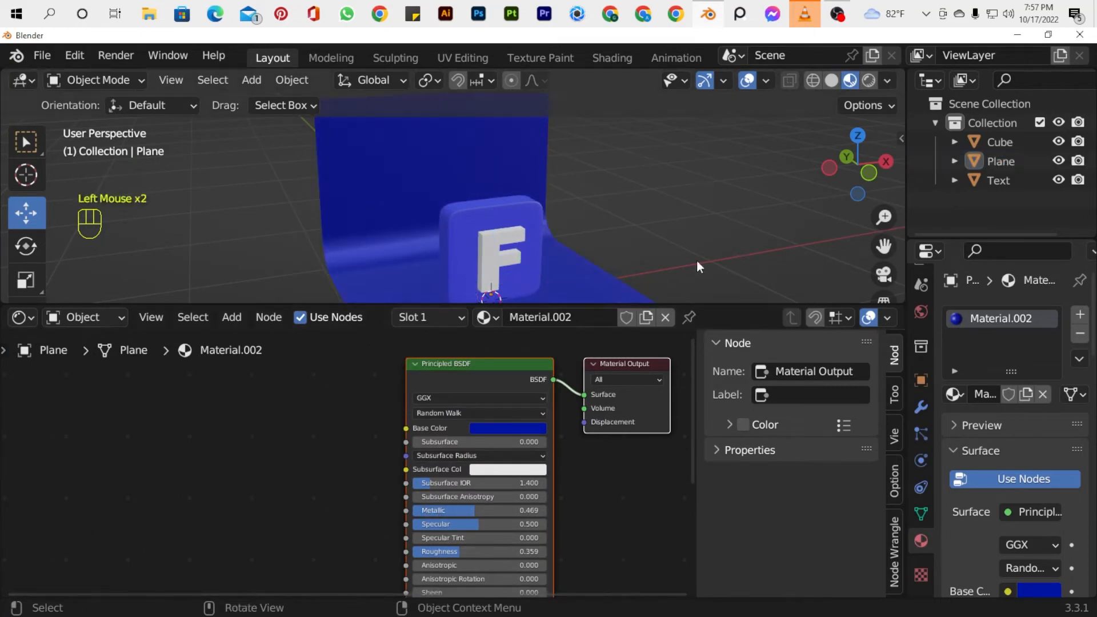
Change the slab material's base color to a lighter blue, with Metallic 0.138 and Roughness about 0.23.
left_click(459, 261)
left_click_drag(280, 443, 399, 397)
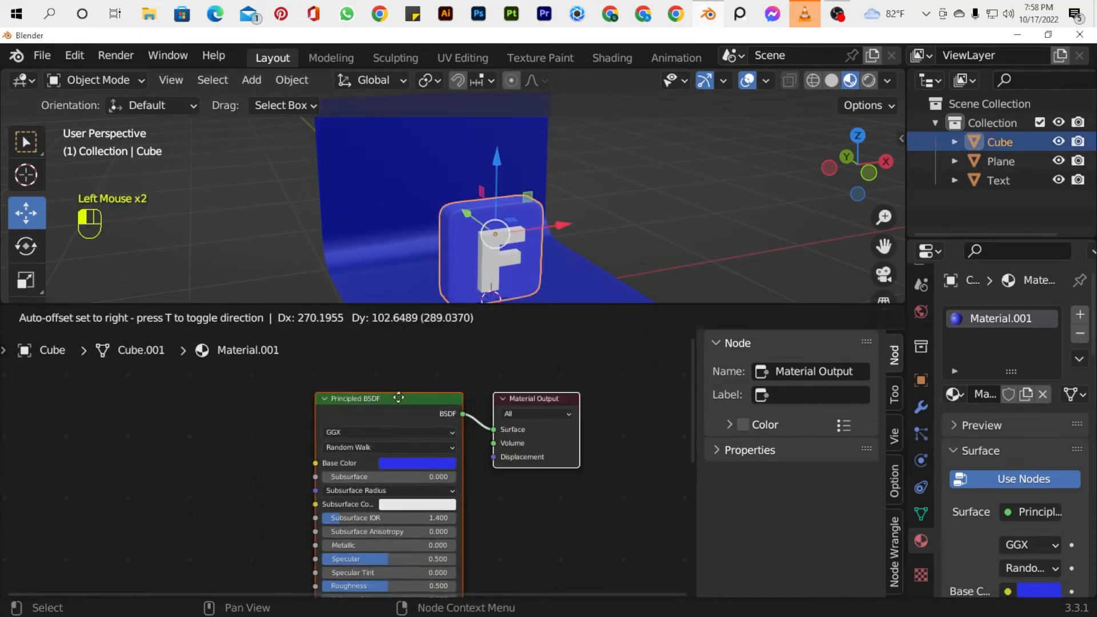
left_click(1040, 591)
left_click_drag(1012, 358, 1005, 353)
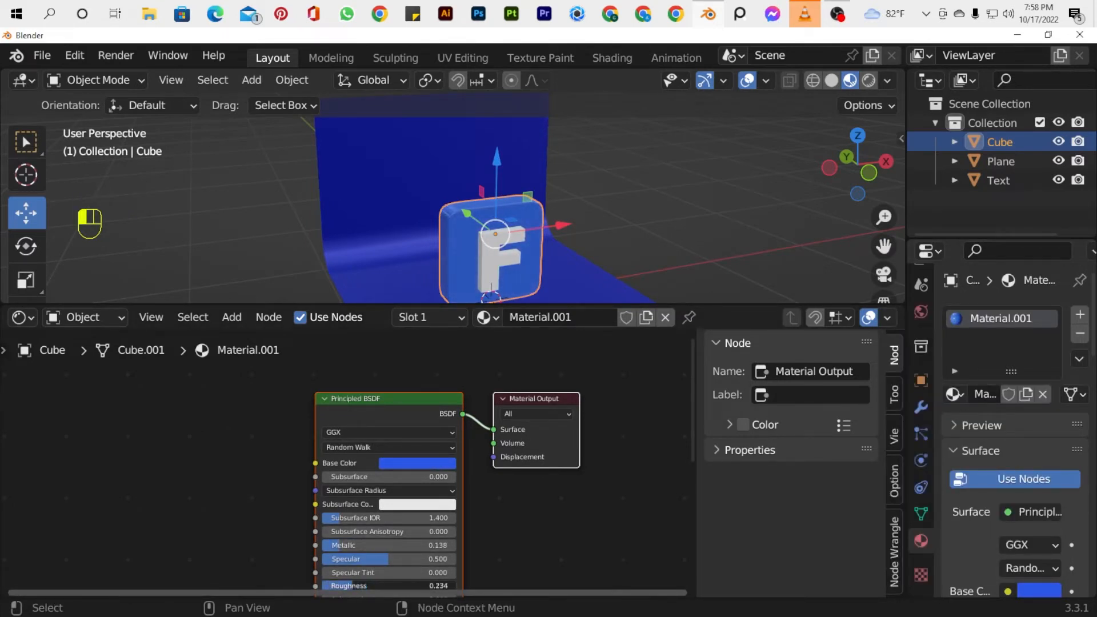
Shrink the Shader Editor to its header to enlarge the viewport, and frame the icon from the front.
left_click_drag(861, 170, 807, 164)
left_click_drag(375, 304, 370, 577)
left_click_drag(859, 167, 880, 160)
scroll(594, 310, "up", 1)
scroll(595, 310, "down", 1)
scroll(595, 311, "up", 2)
left_click_drag(885, 247, 898, 167)
Adjust the backdrop material's base color to a slightly lighter, less saturated blue.
left_click(659, 443)
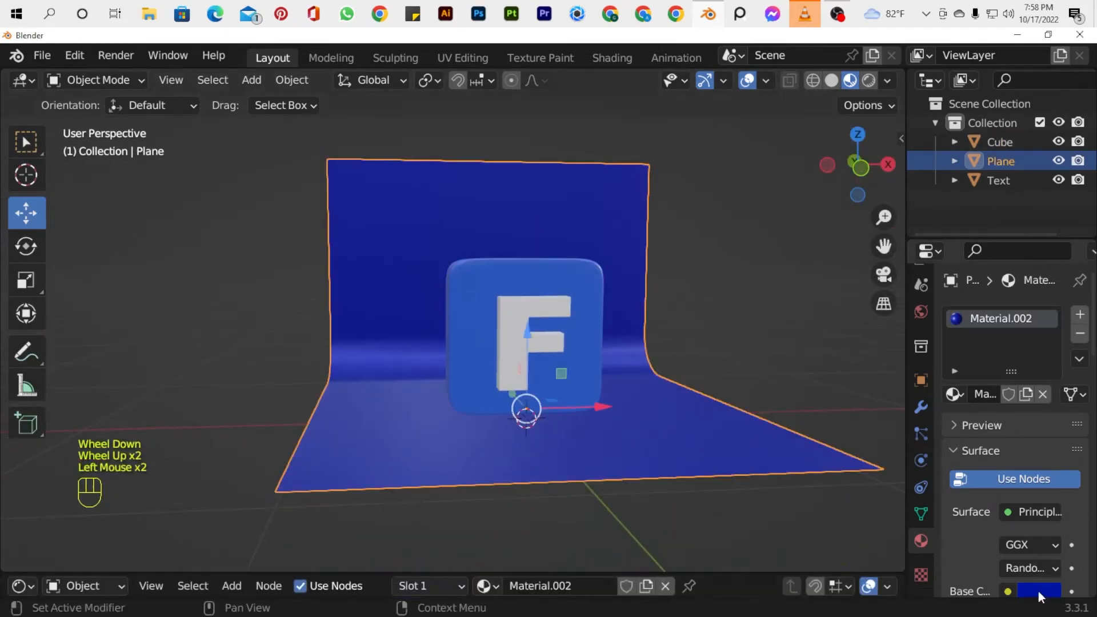
left_click(1046, 591)
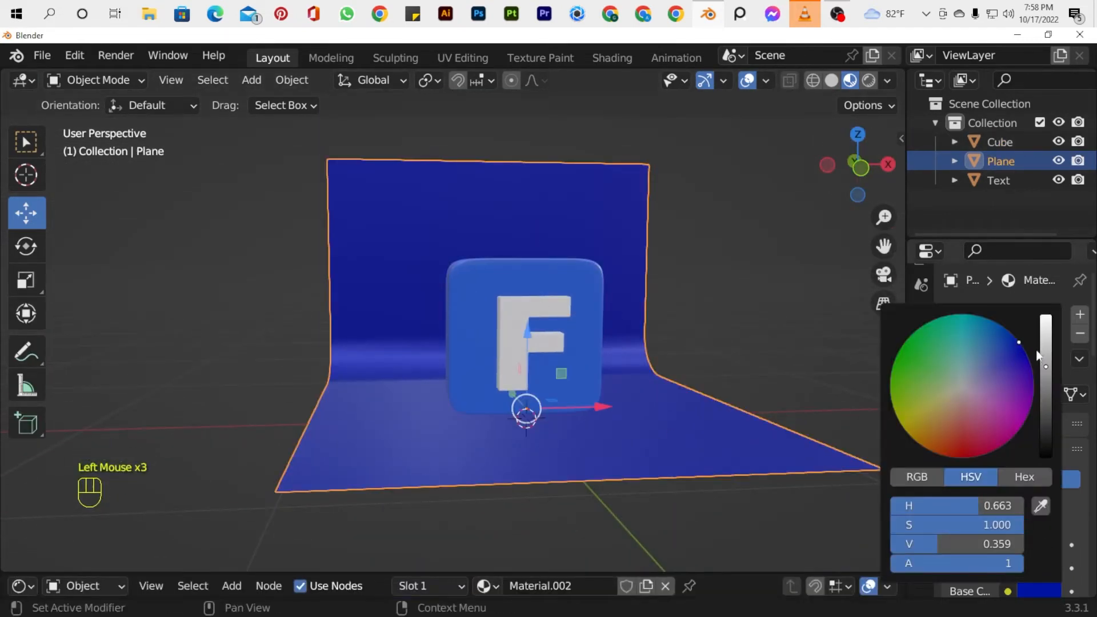
left_click(1044, 593)
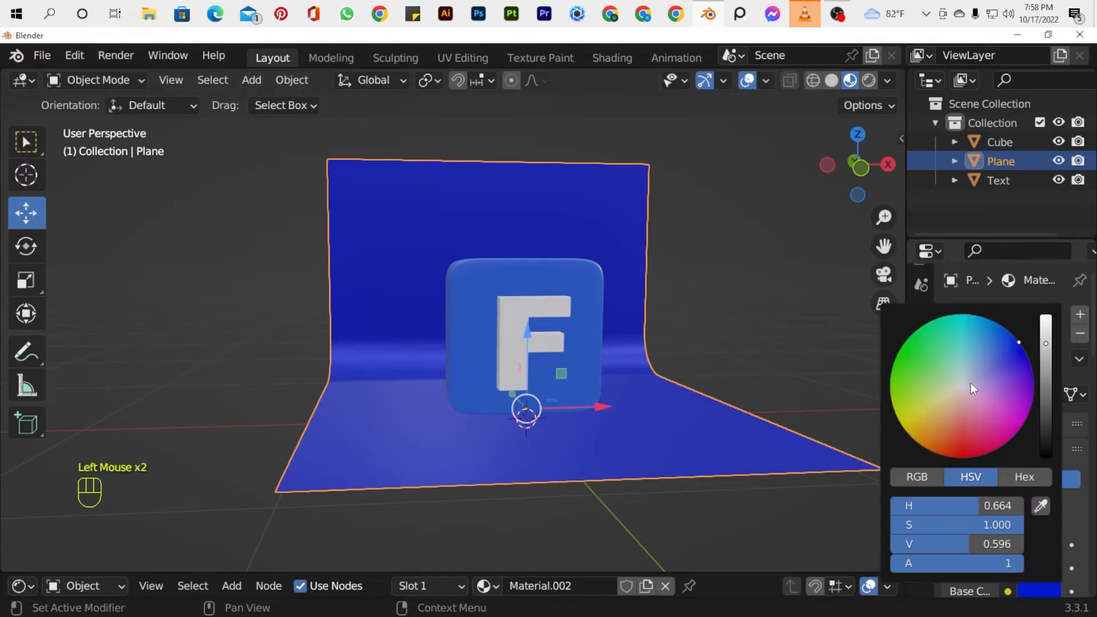
left_click_drag(970, 383, 978, 395)
mouse_move(846, 187)
left_mouse_down()
mouse_move(837, 193)
mouse_move(843, 179)
left_mouse_up()
left_click(1036, 591)
left_click(1001, 347)
Add a new material with the default white base color to the letter F.
left_click(589, 374)
left_click(508, 348)
left_click(1015, 394)
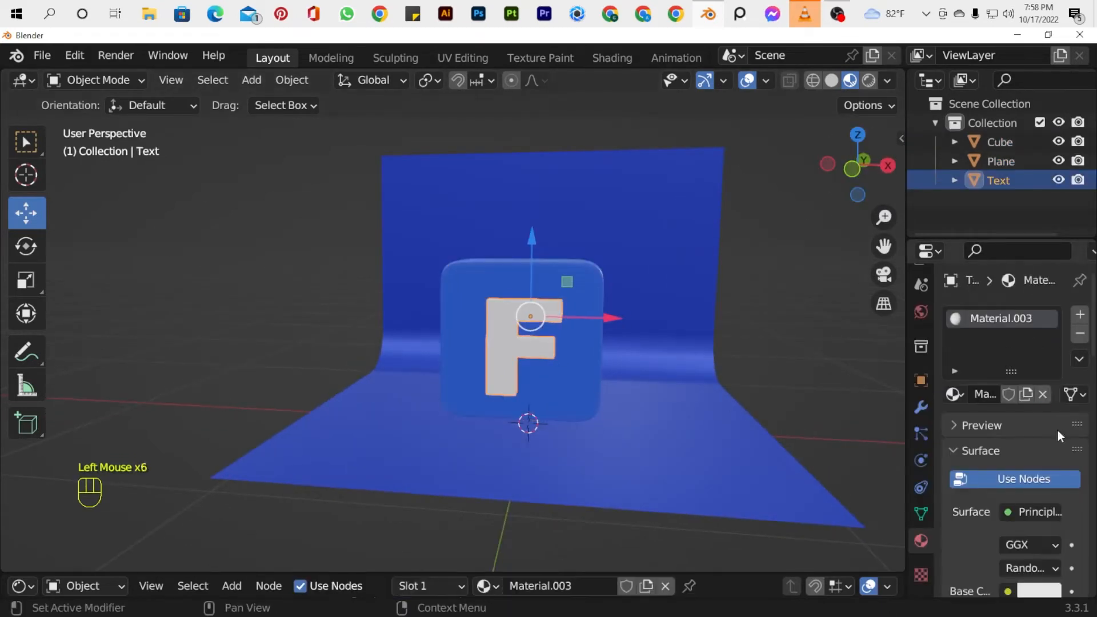
left_click(771, 386)
Select the slab and letter together and scale them down to about 0.6 of their size.
left_click_drag(860, 167, 849, 188)
key("KP_1")
scroll(737, 355, "down", 2)
left_click_drag(851, 178, 858, 179)
left_click(504, 319)
left_click(503, 318)
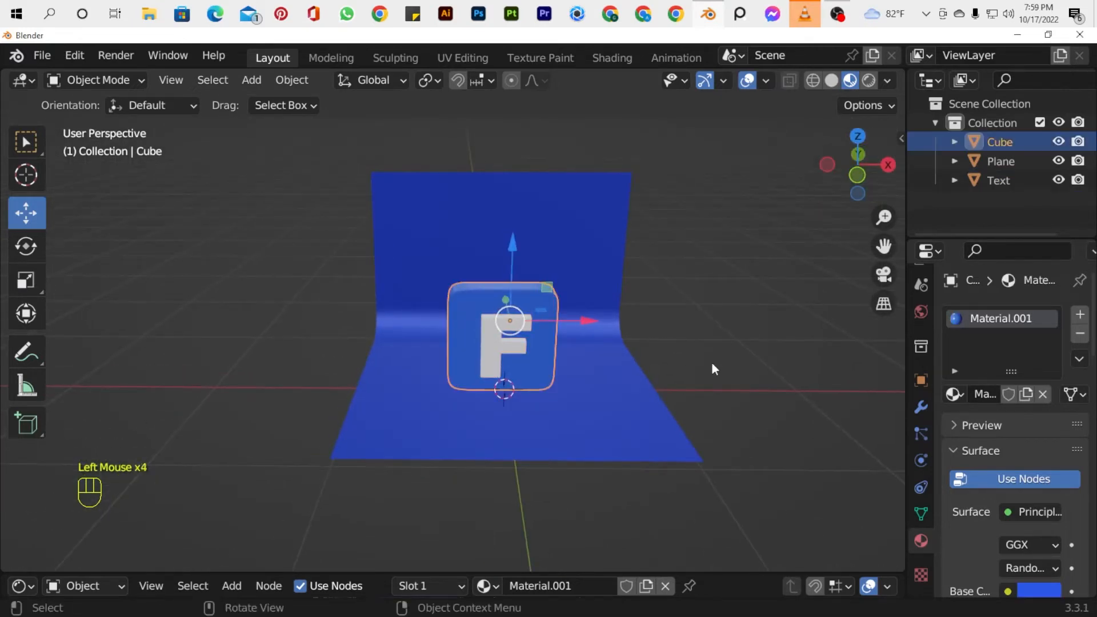
left_click(712, 363)
key("ctrl+z")
left_click(548, 373, "shift")
key("s")
left_click(587, 362)
Move the slab and letter down along Z until they rest on the backdrop's floor.
key("KP_1")
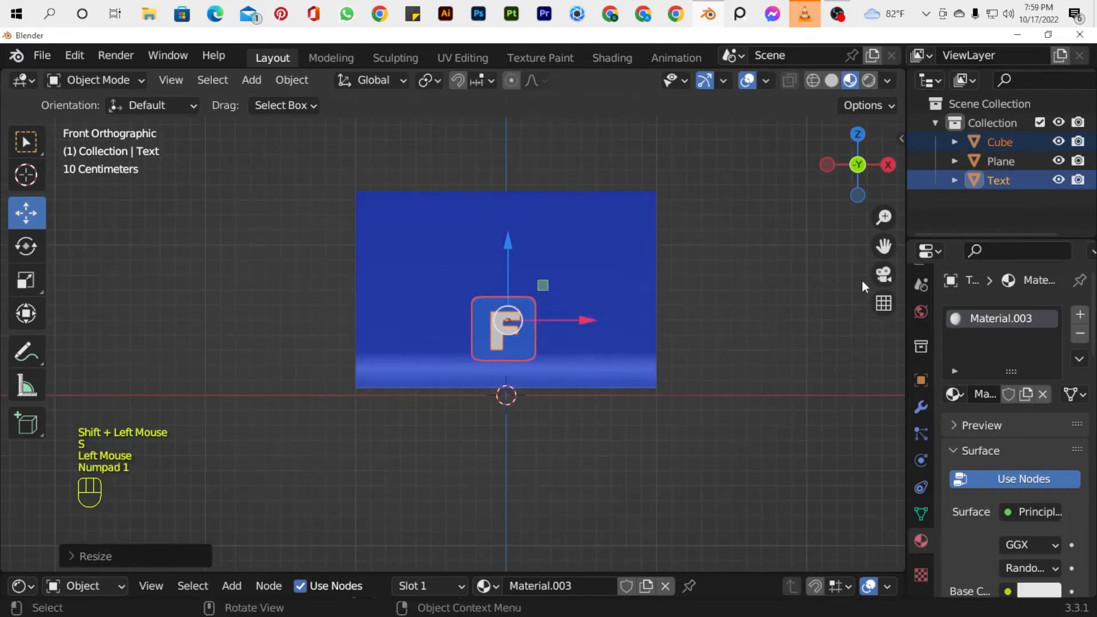
left_click_drag(884, 246, 884, 309)
scroll(595, 352, "up", 2)
scroll(596, 352, "up", 1)
left_click_drag(531, 330, 531, 349)
left_click_drag(858, 166, 953, 134)
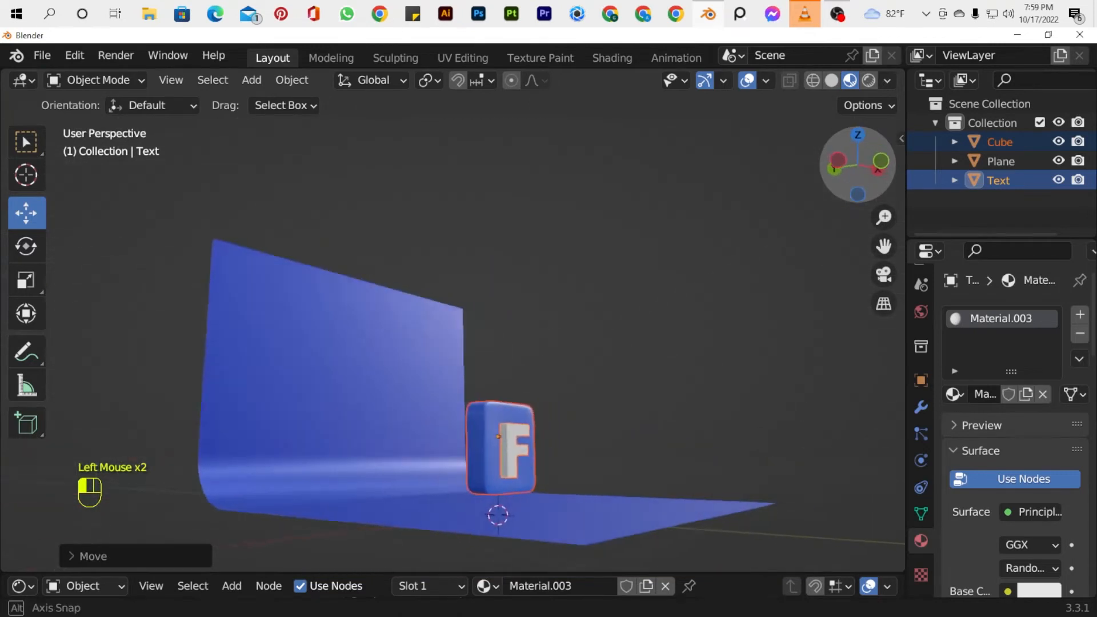
left_click_drag(501, 355, 505, 370)
left_click(696, 318)
left_click_drag(858, 166, 766, 174)
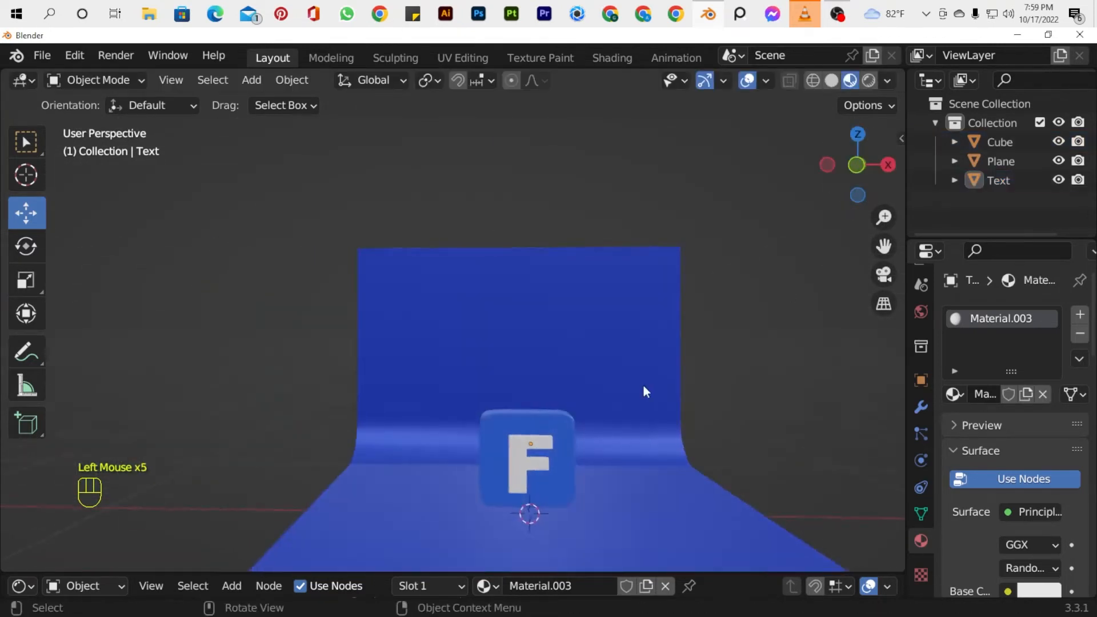
Reselect the slab and letter, scale them up by about 1.42 and raise them along Z onto the floor.
scroll(644, 387, "down", 1)
scroll(645, 386, "up", 1)
scroll(645, 386, "down", 2)
scroll(645, 387, "up", 2)
left_click_drag(884, 246, 912, 178)
key("ctrl+z")
key("s")
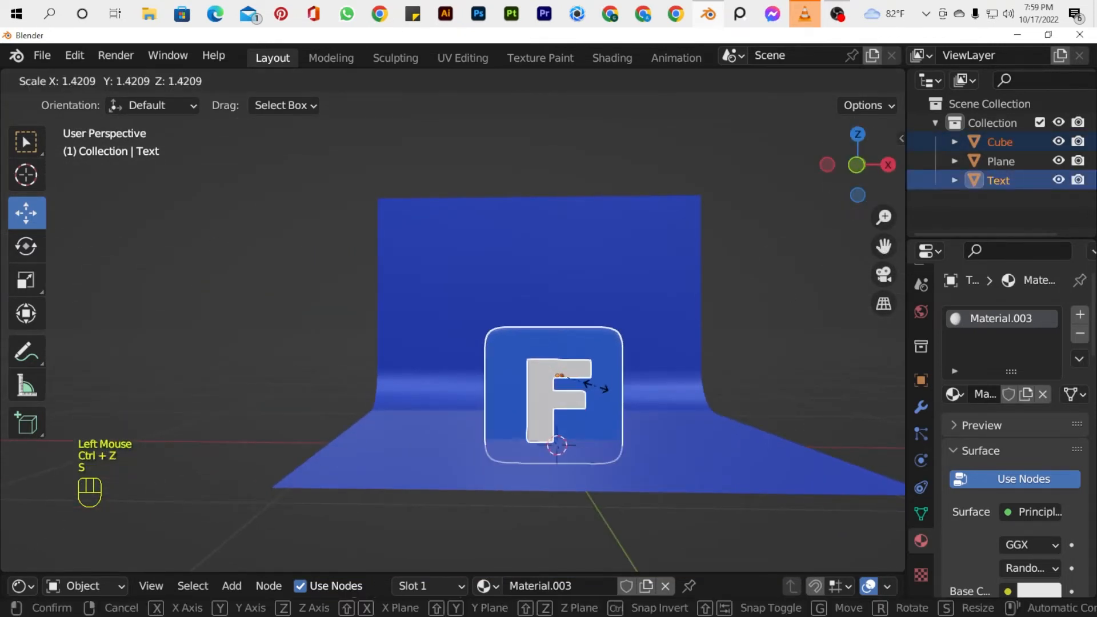
left_click(597, 385)
left_click_drag(560, 299, 577, 278)
Edit the slab's mesh and move the edge loop just behind its front face slightly backward along Y.
scroll(804, 307, "down", 2)
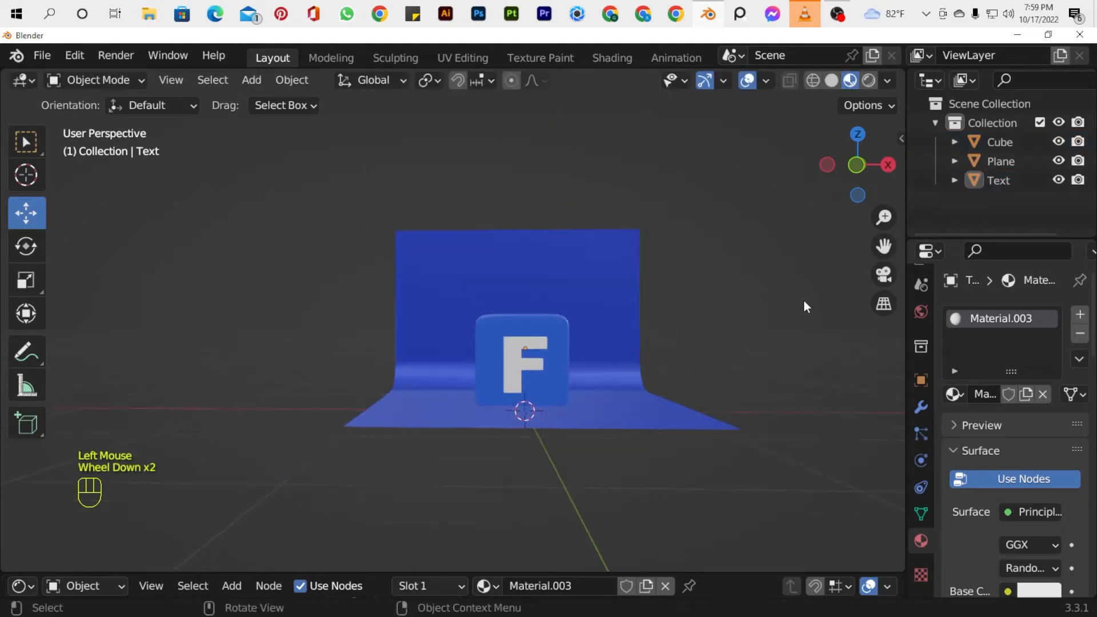
left_click_drag(858, 166, 812, 151)
scroll(544, 376, "up", 2)
left_click(544, 376)
key("Tab")
scroll(482, 381, "up", 3)
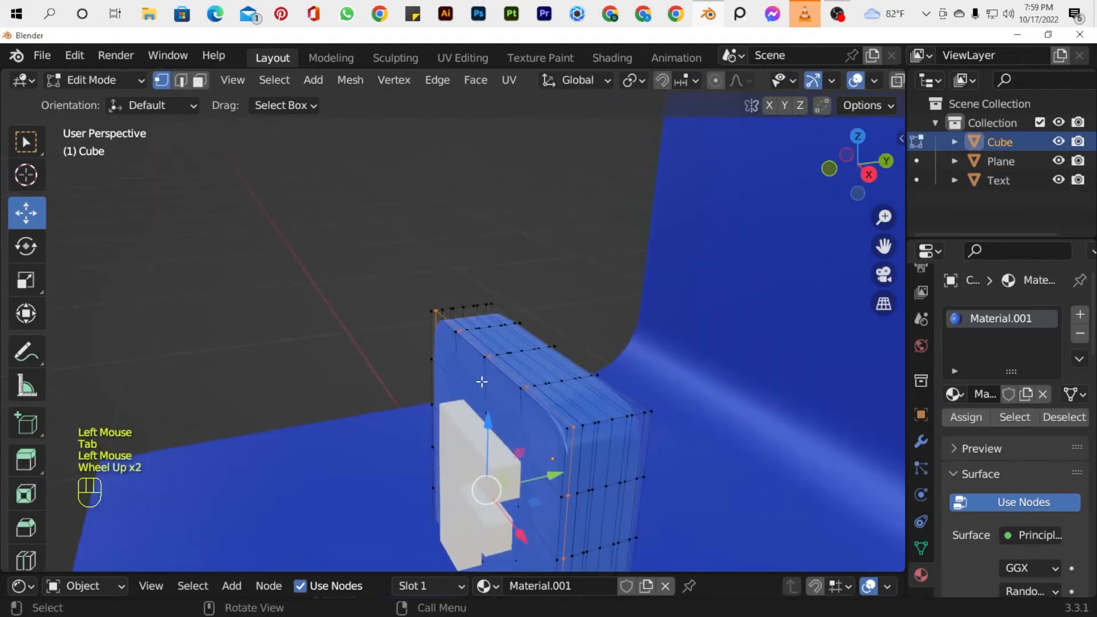
scroll(434, 413, "down", 2)
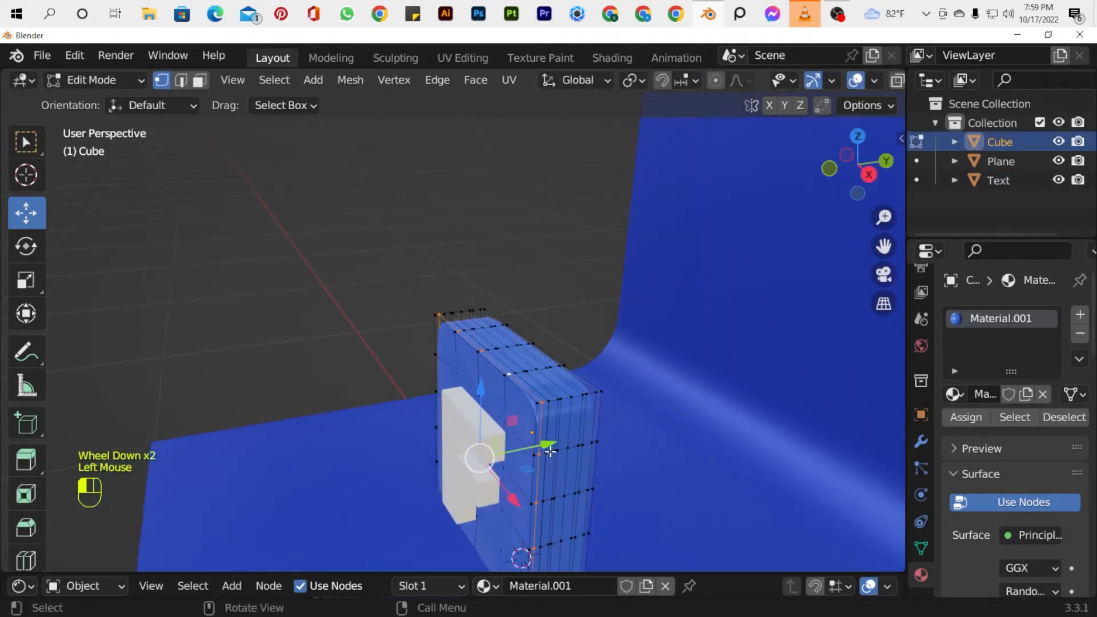
left_click_drag(551, 451, 563, 451)
key("Tab")
mouse_move(858, 167)
left_mouse_down()
mouse_move(887, 161)
mouse_move(920, 183)
mouse_move(619, 305)
left_mouse_up()
Remove the blue material's slot from the slab in Object Mode.
key("ctrl+z")
left_click(1080, 333)
key("Tab")
key("Tab")
left_click(1080, 333)
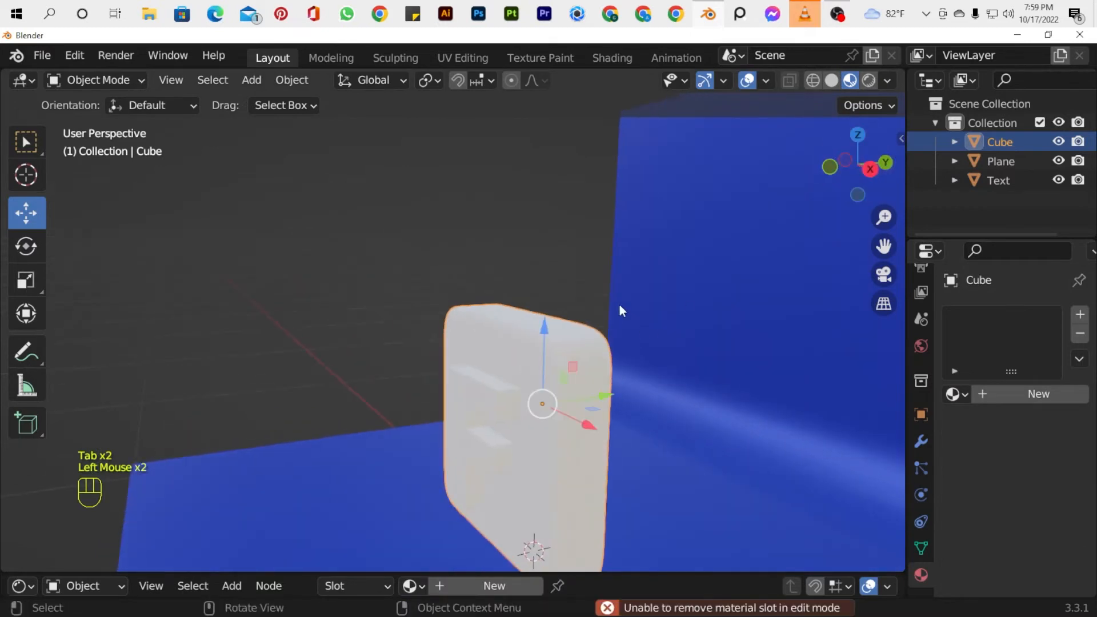
Switch to Solid shading and shift the slab's edge loop near the front further back along Y.
key("z")
left_click(875, 307)
left_click_drag(852, 172, 822, 182)
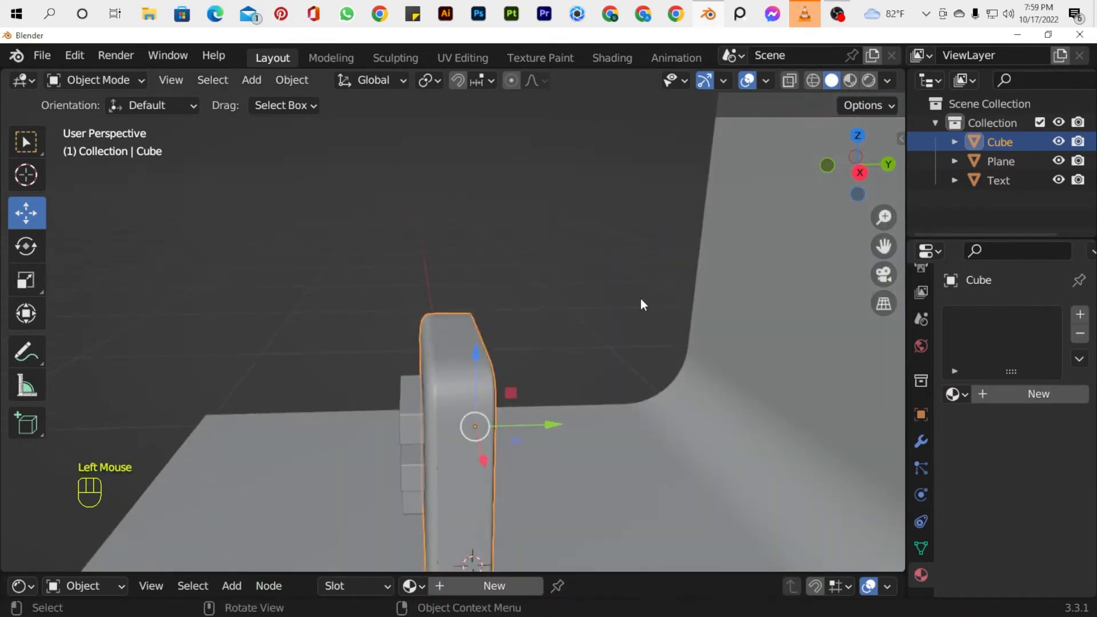
key("Tab")
scroll(441, 411, "up", 4)
scroll(437, 423, "down", 4)
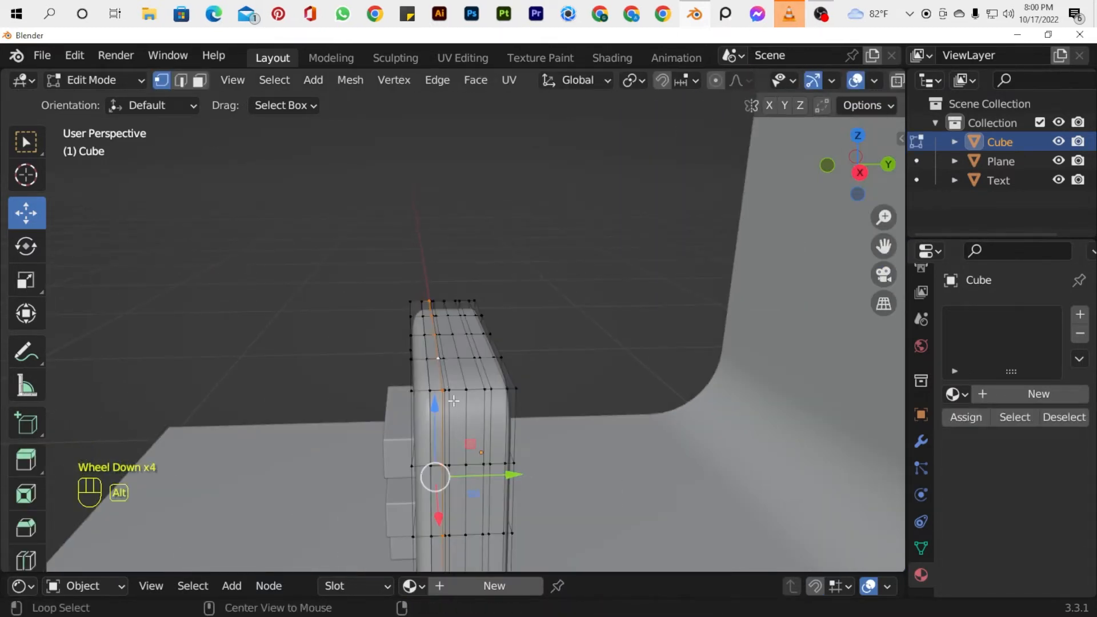
left_click_drag(522, 469, 527, 479)
key("Tab")
key("Tab")
key("Tab")
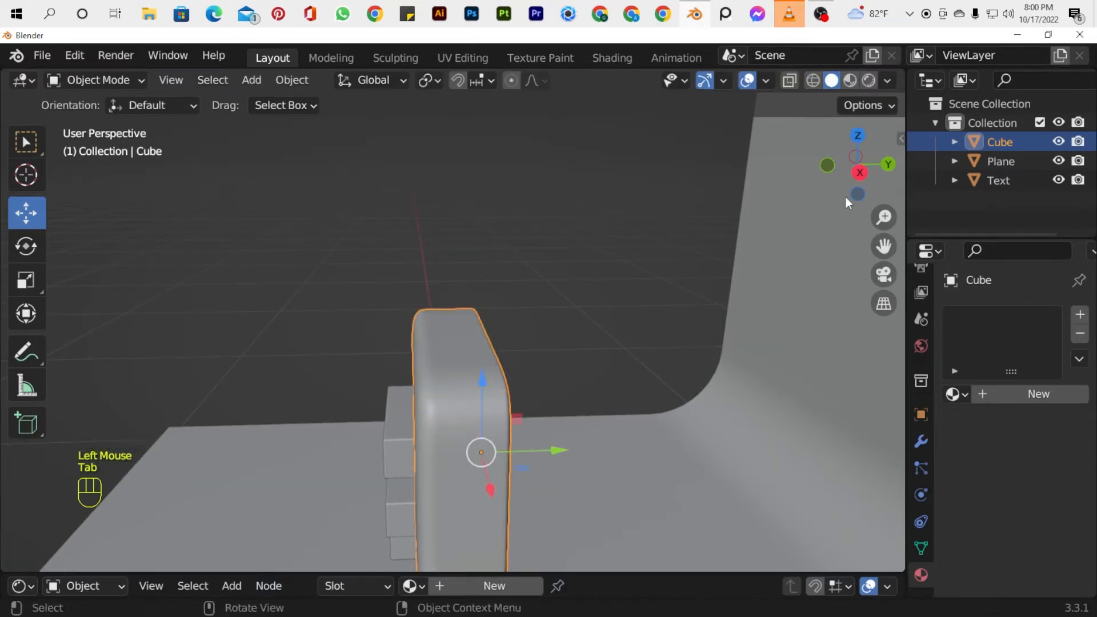
Return to the front view and switch the viewport back to Material Preview shading.
left_click_drag(846, 198, 886, 203)
key("KP_1")
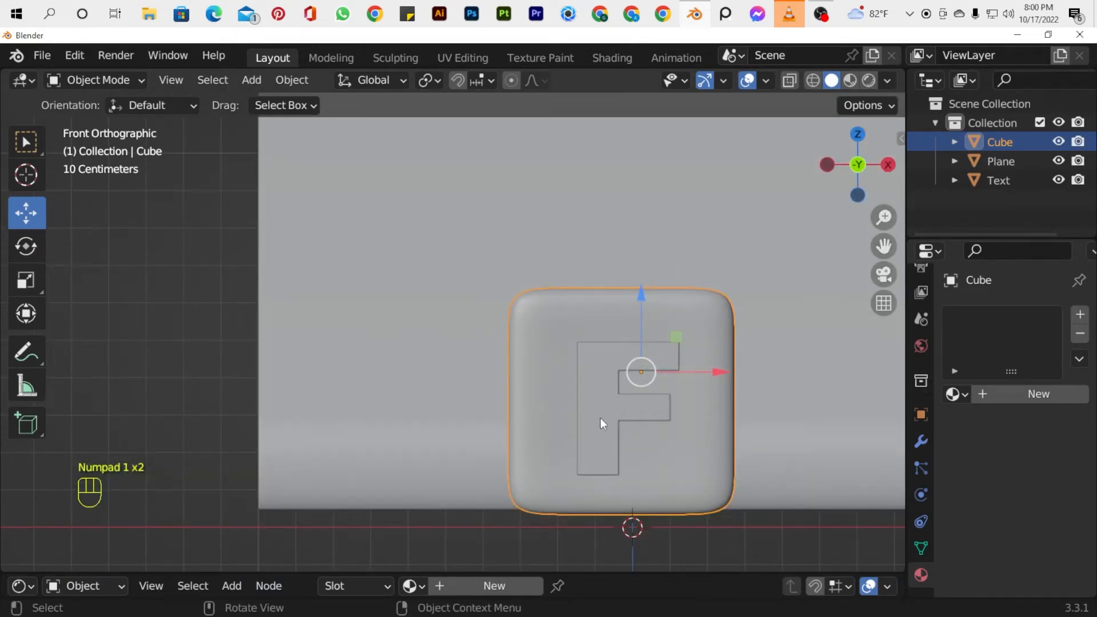
key("z")
key("z")
left_click(646, 502)
scroll(801, 286, "down", 3)
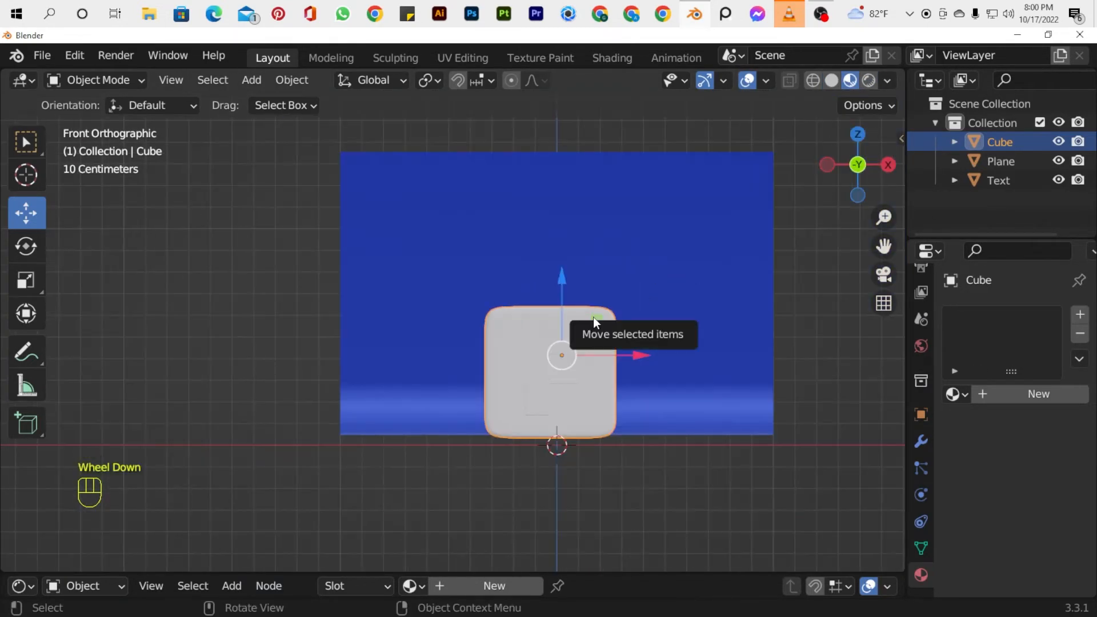
Assign the existing blue Material.002 to the rounded slab.
left_click(1039, 394)
left_click(954, 395)
left_click(812, 235)
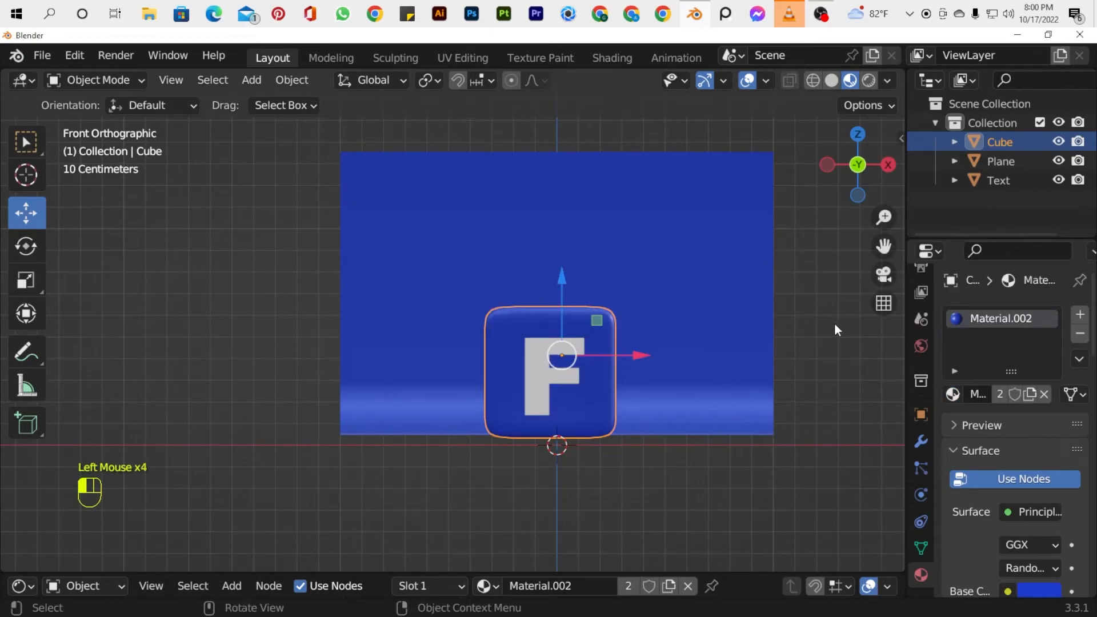
Duplicate the slab together with its letter F and move the copy along X to sit beside the original.
left_click(835, 324)
mouse_move(851, 173)
left_mouse_down()
mouse_move(892, 193)
mouse_move(845, 172)
left_mouse_up()
left_click(538, 388)
left_click(600, 415, "shift")
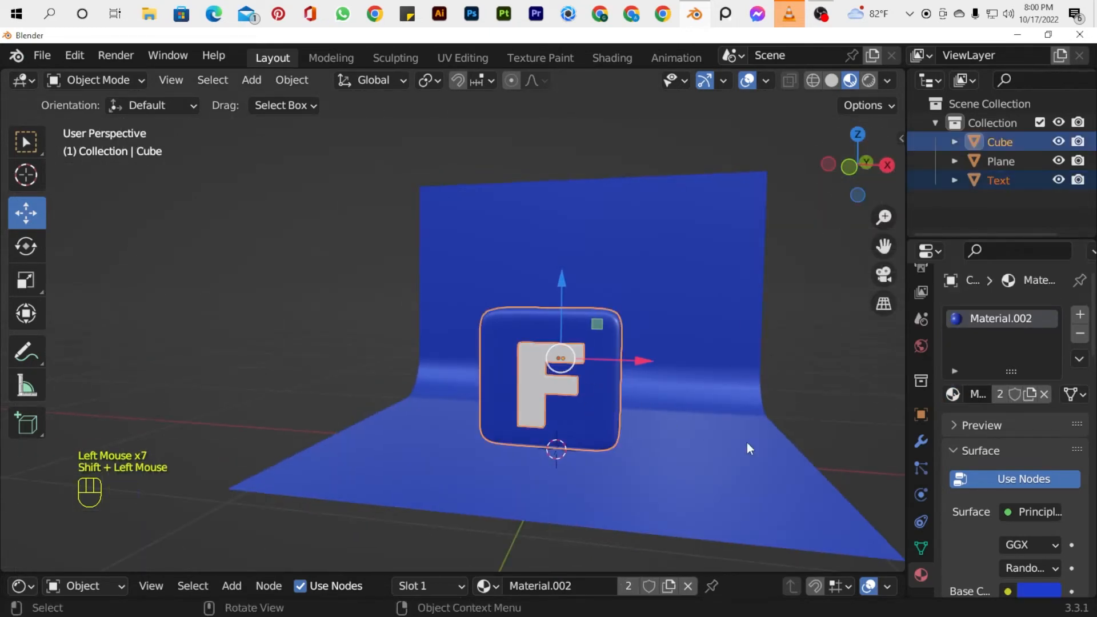
key("shift+d")
left_click(755, 440)
left_click_drag(645, 362, 778, 384)
key("KP_1")
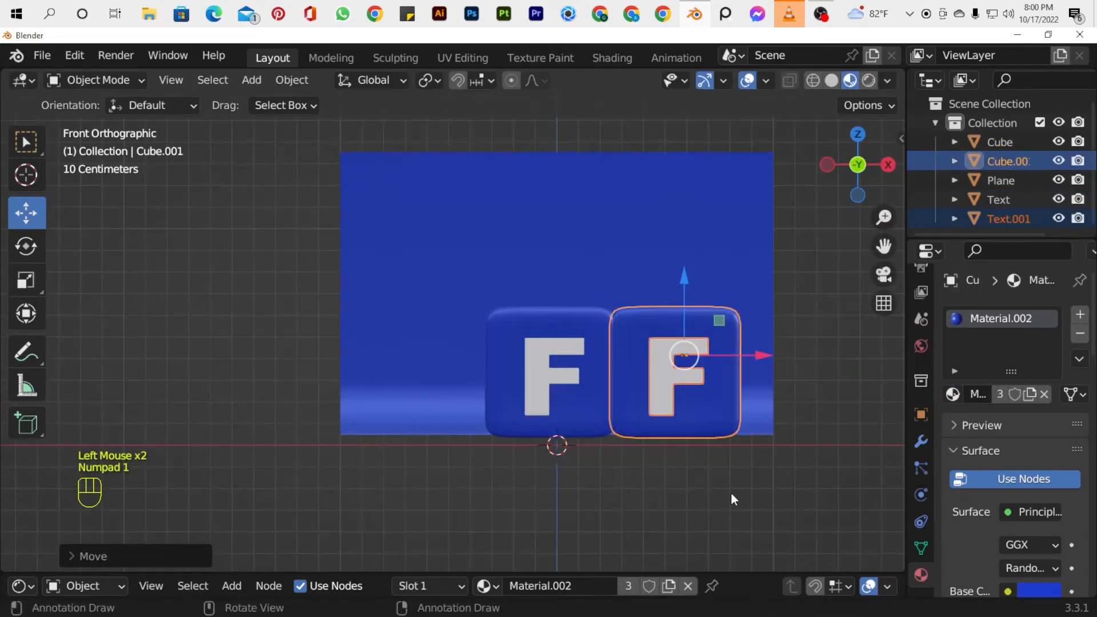
Scale the copied icon down and tilt it in the front view.
key("s")
left_click(764, 392)
key("r")
left_click(873, 277)
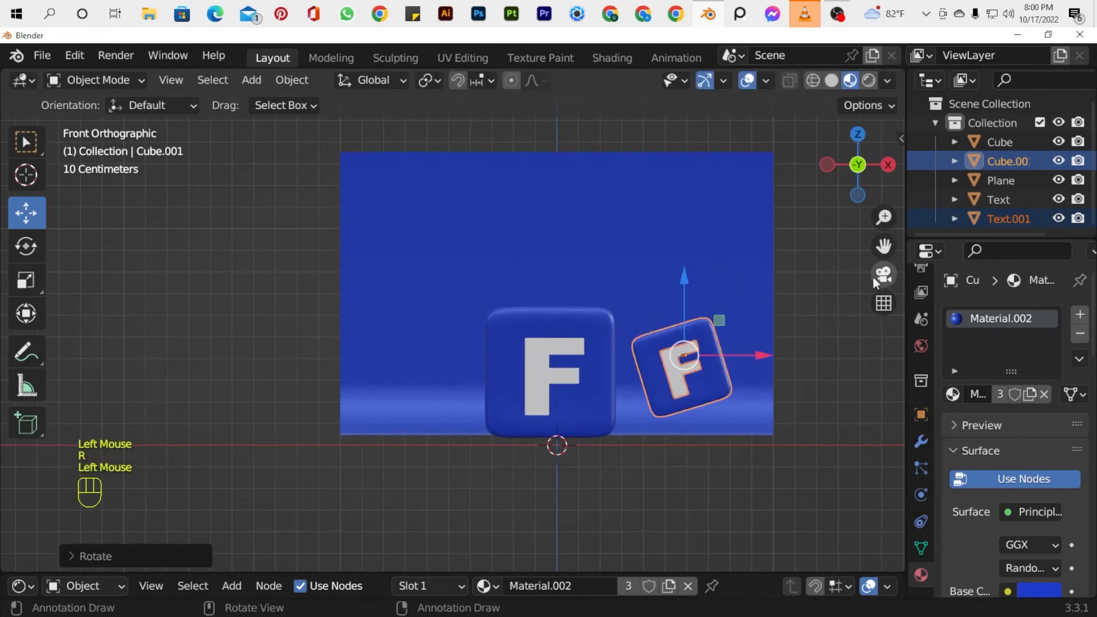
Duplicate the tilted icon to the opposite side of the main icon, rotate it the other way and shrink it slightly.
left_click_drag(883, 246, 909, 281)
key("shift+d")
left_click(711, 415)
left_click_drag(782, 391, 511, 396)
key("r")
left_click(501, 359)
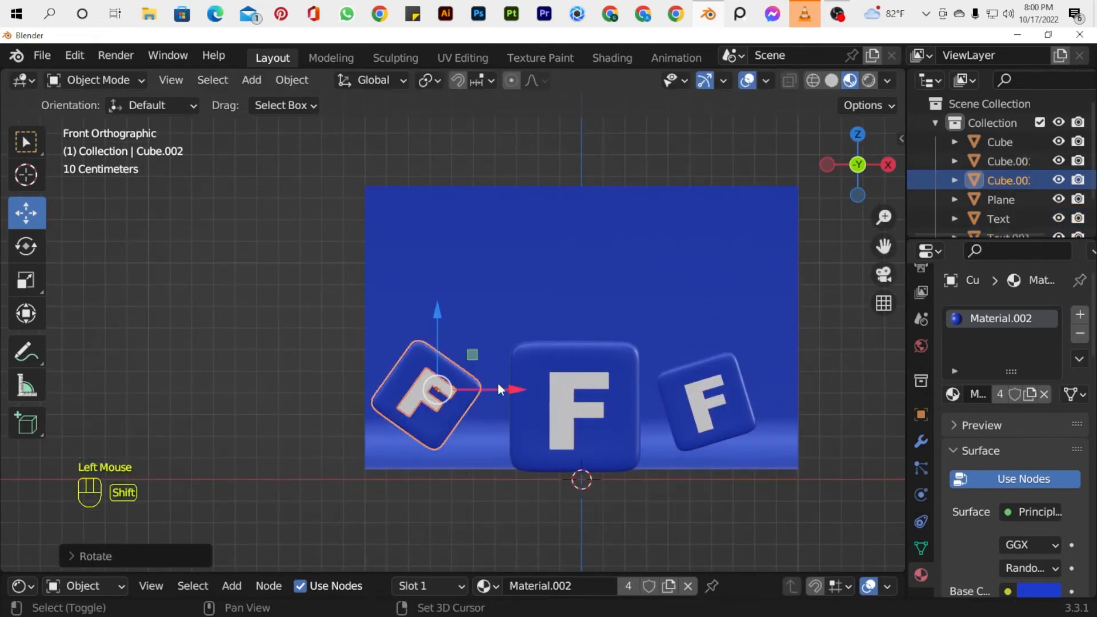
key("s")
left_click(505, 423)
Duplicate the left icon, place the copy above it toward the main icon and scale it down to a small size.
key("shift+d")
left_click(504, 337)
left_click_drag(441, 310, 459, 224)
left_click_drag(523, 299, 574, 297)
key("s")
left_click(526, 299)
left_click_drag(522, 273, 516, 289)
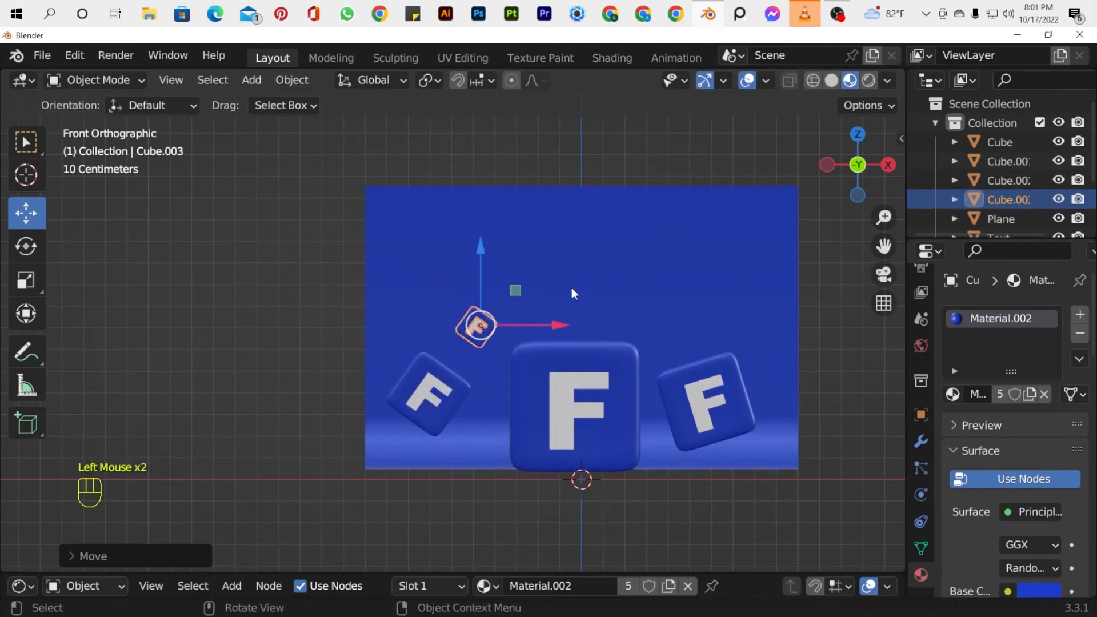
Duplicate the small icon, place the copy above the right-hand icon and scale it up.
key("shift+d")
left_click(571, 288)
left_click_drag(567, 324, 787, 310)
left_click_drag(698, 251, 698, 224)
key("s")
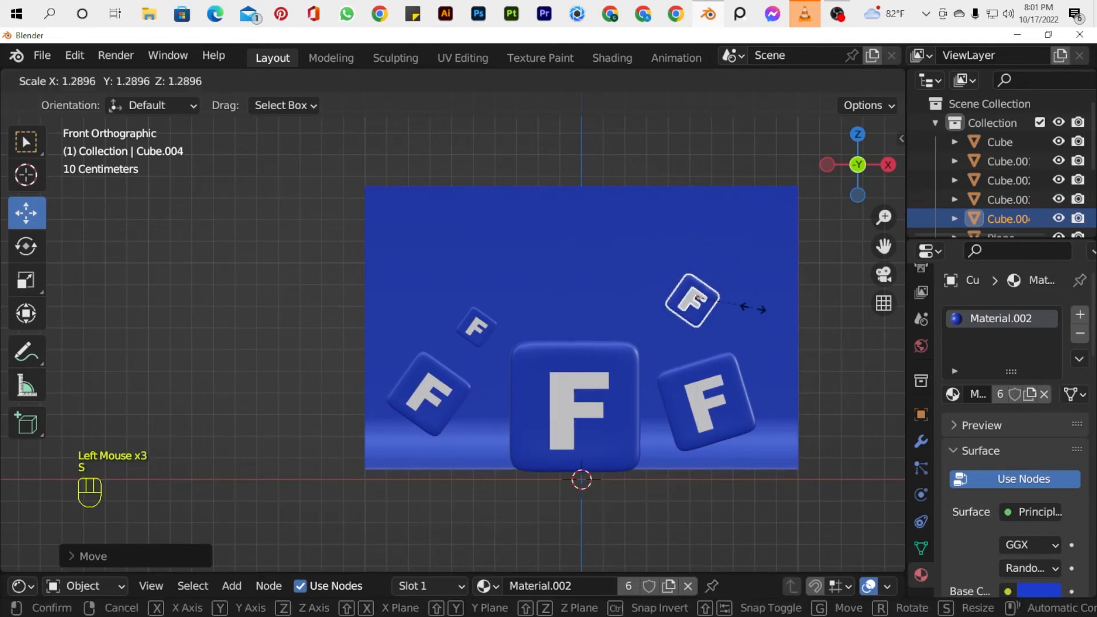
left_click(777, 312)
left_click(863, 344)
Widen the curved backdrop by scaling it along X.
scroll(720, 259, "down", 1)
scroll(721, 259, "up", 1)
left_click_drag(861, 162, 749, 317)
scroll(789, 373, "down", 1)
left_click(789, 372)
key("s")
key("x")
left_click(511, 187)
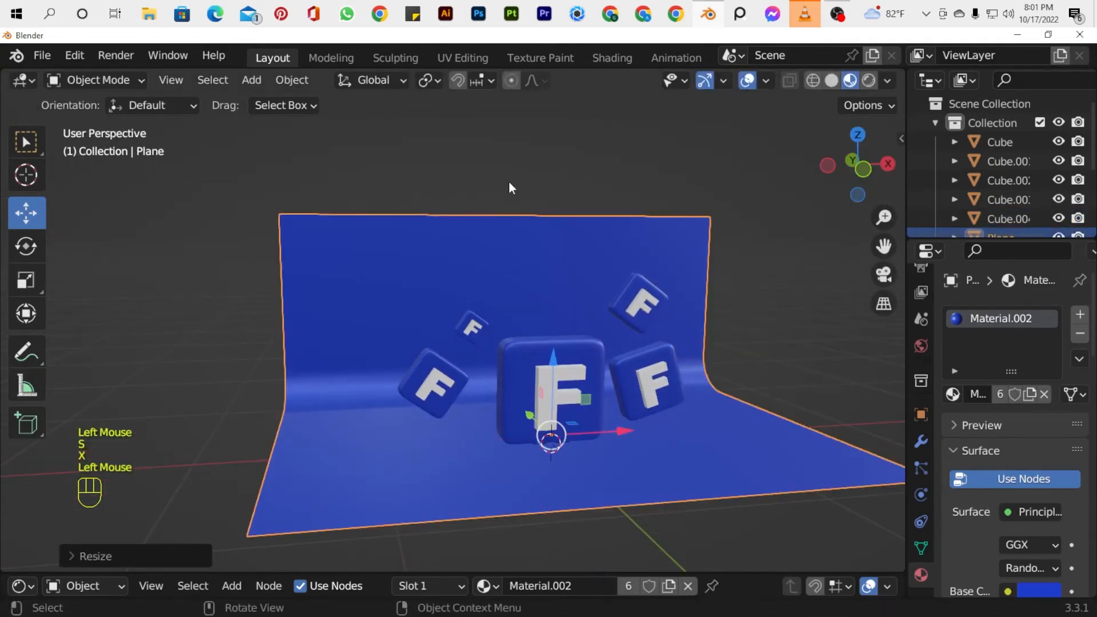
Change the base color of the shared blue material to a brighter, less violet blue.
left_click_drag(861, 164, 851, 159)
left_click(1040, 591)
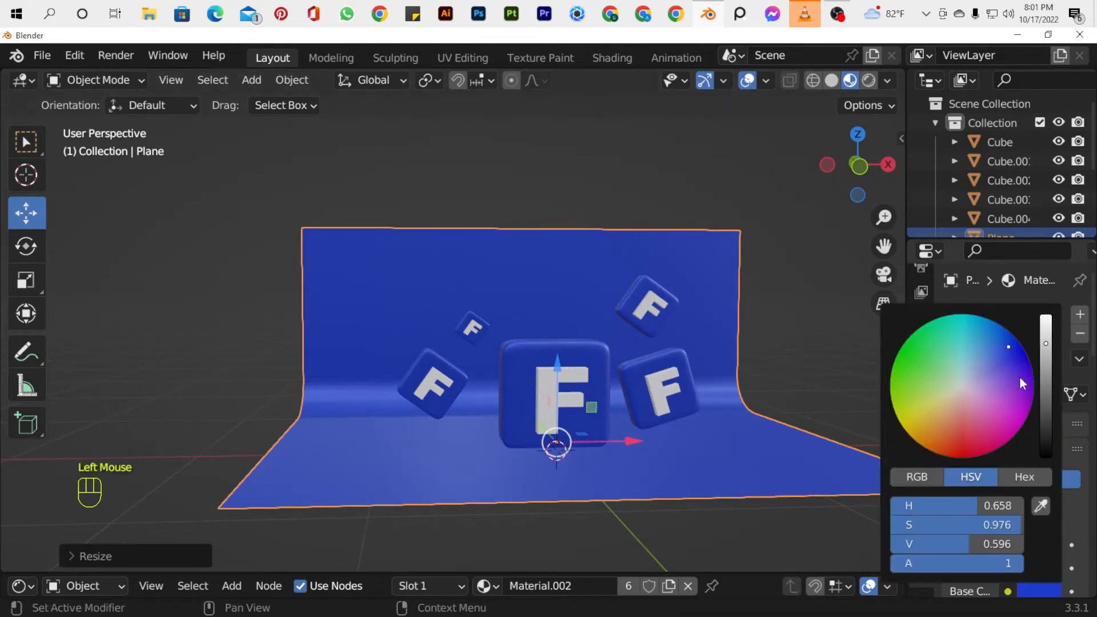
left_click_drag(1007, 351, 1001, 337)
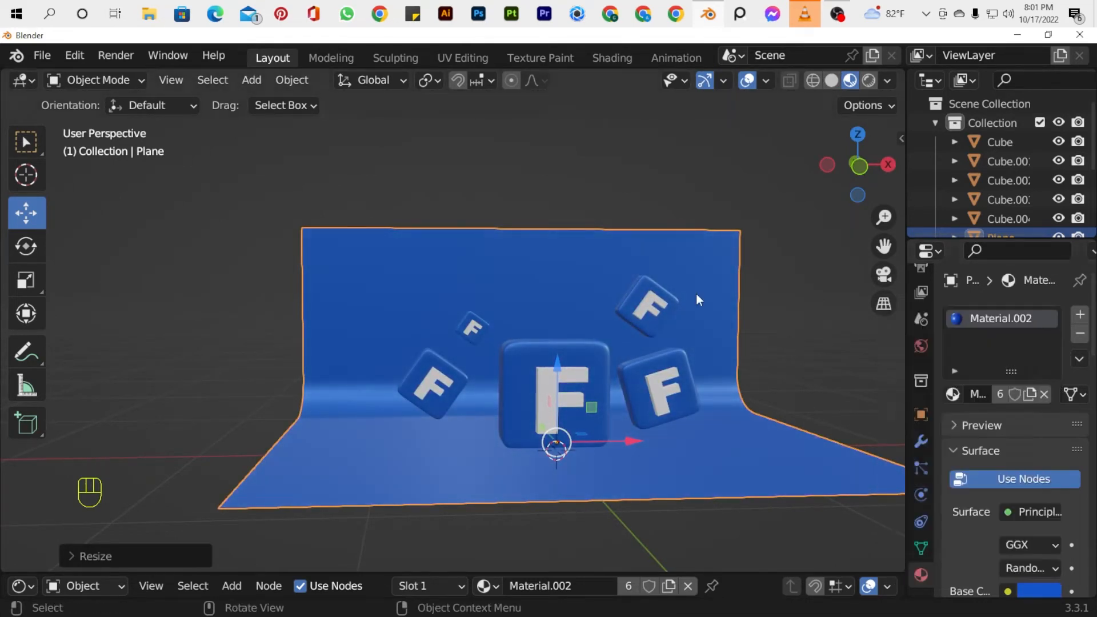
left_click(798, 281)
Add a camera to the scene and switch the viewport to Rendered shading.
mouse_move(860, 165)
left_mouse_down()
mouse_move(843, 172)
mouse_move(856, 176)
left_mouse_up()
scroll(742, 380, "down", 2)
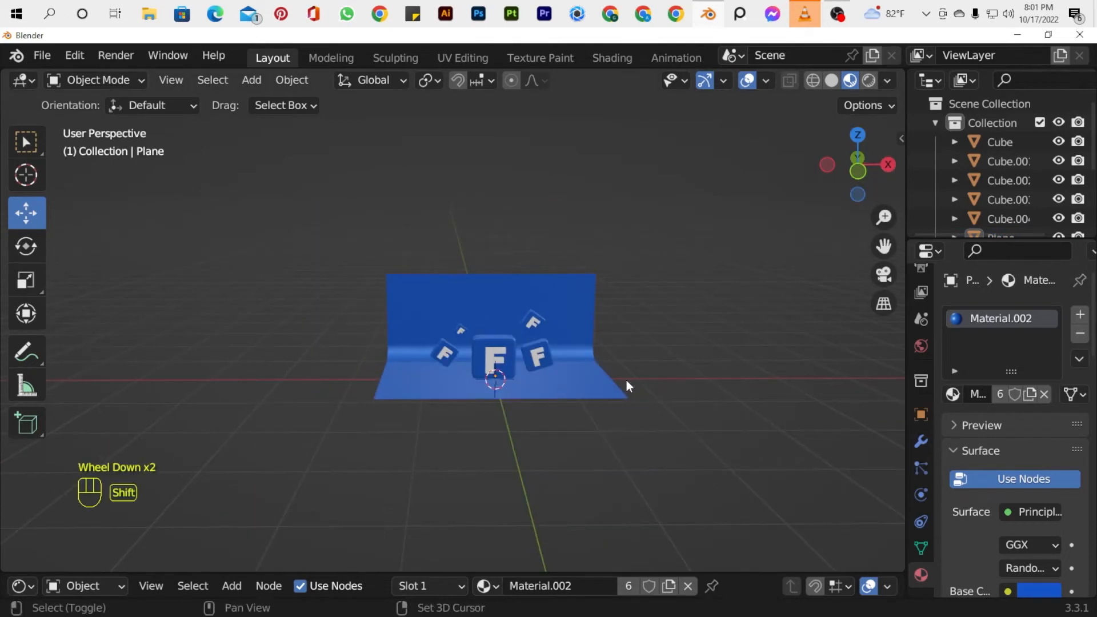
key("shift+a")
key("shift+a")
left_click(577, 516)
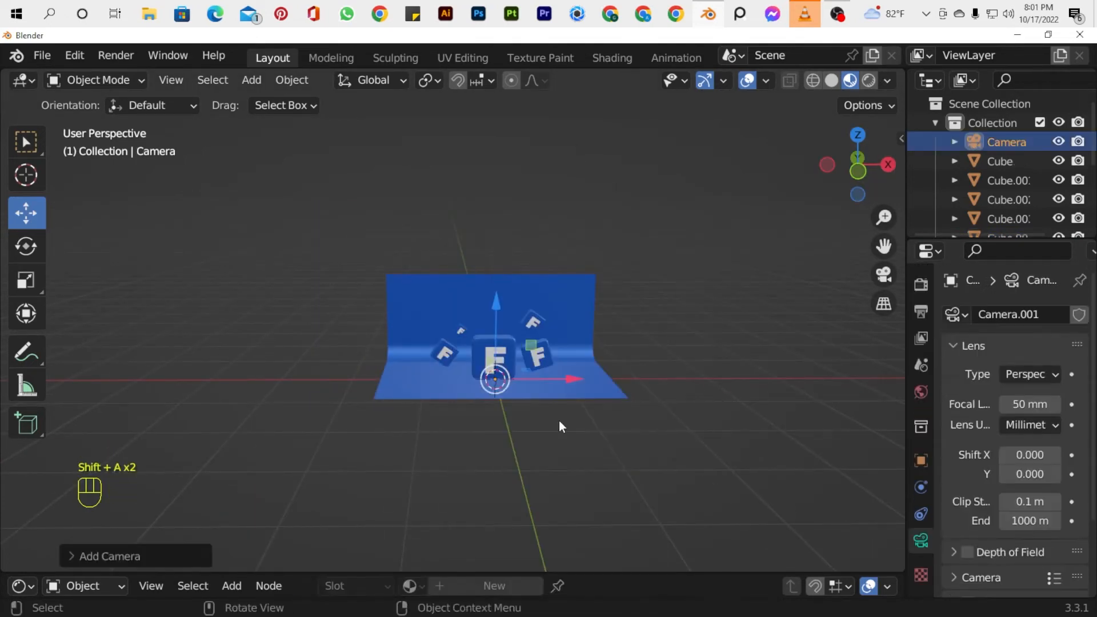
key("z")
key("z")
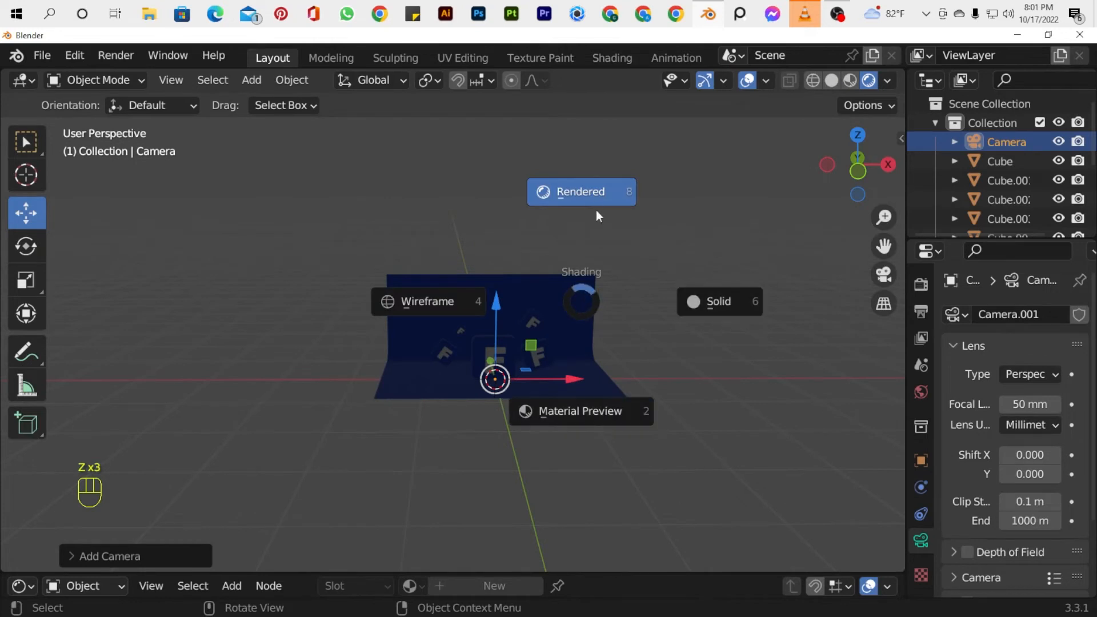
scroll(598, 216, "up", 1)
scroll(598, 216, "down", 1)
Add a Sun light and raise it along Z above the main icon.
key("shift+a")
mouse_move(478, 329)
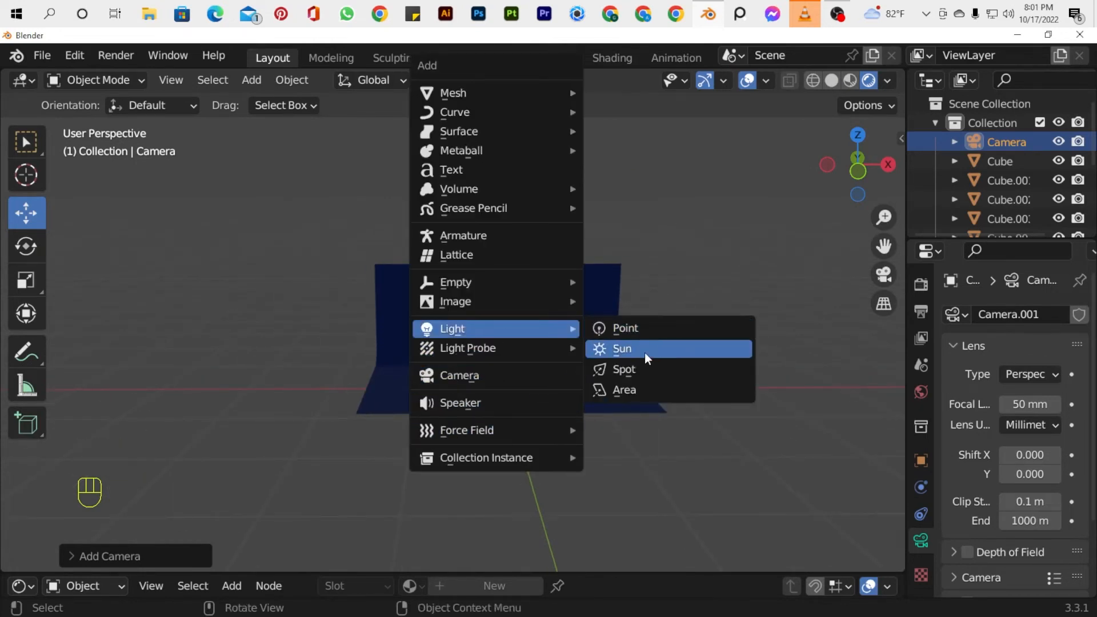
left_click(645, 352)
left_click_drag(505, 313, 506, 224)
Set the sun light's strength to 12.
left_click_drag(1023, 444, 1086, 444)
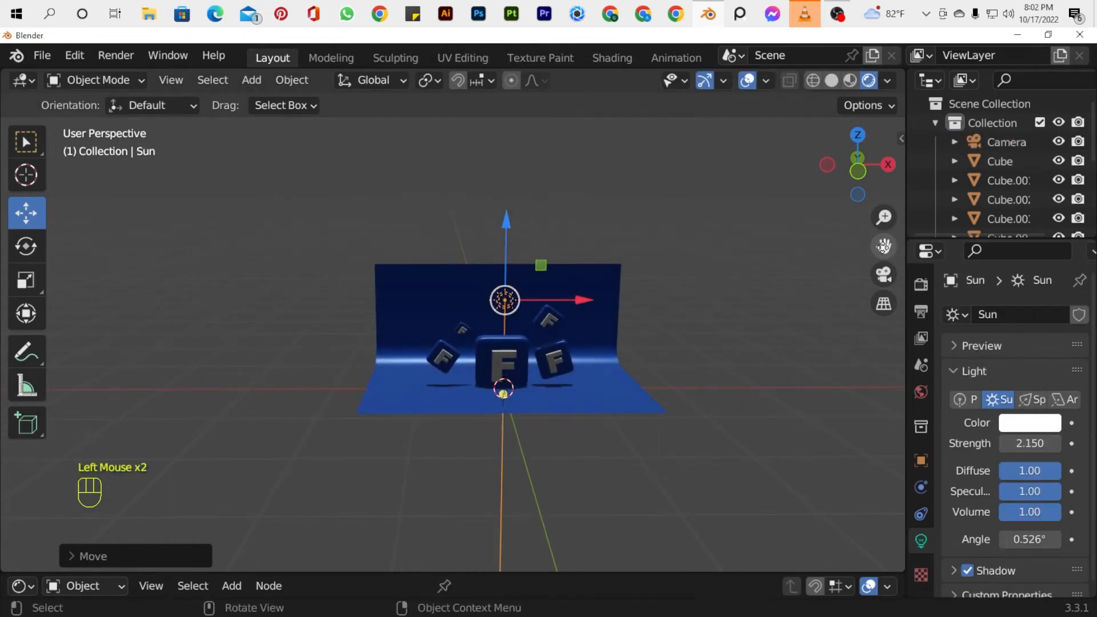
scroll(782, 320, "up", 2)
left_click_drag(884, 246, 934, 234)
scroll(674, 294, "up", 1)
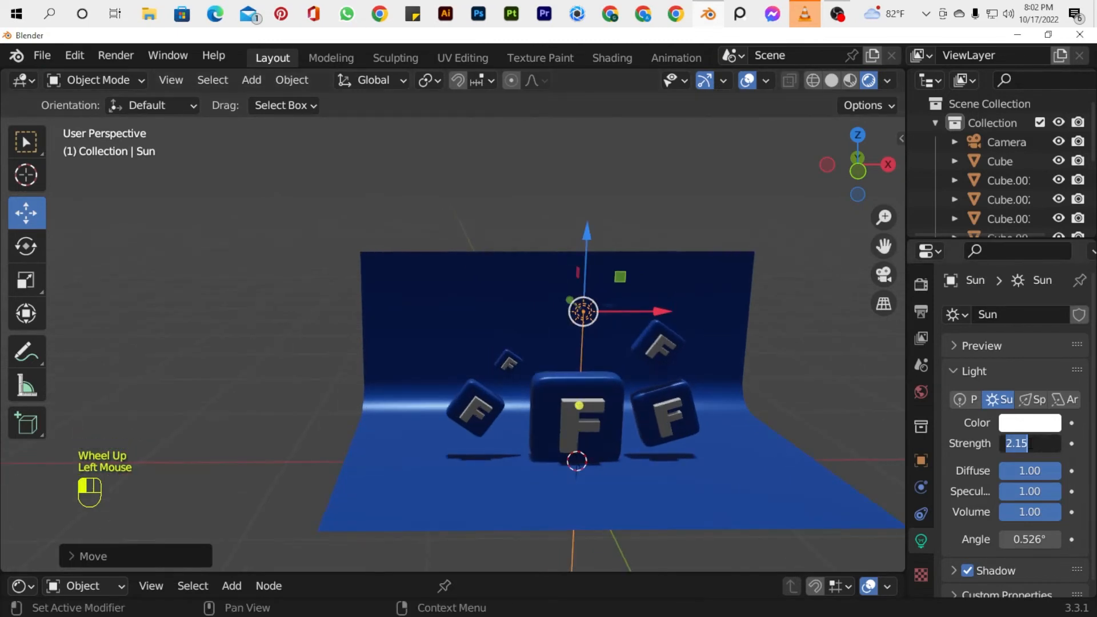
left_click(1031, 444)
type("12")
key("Return")
Add a Spot light, position it along Y in front of the icons and rotate it to face the backdrop.
key("shift+a")
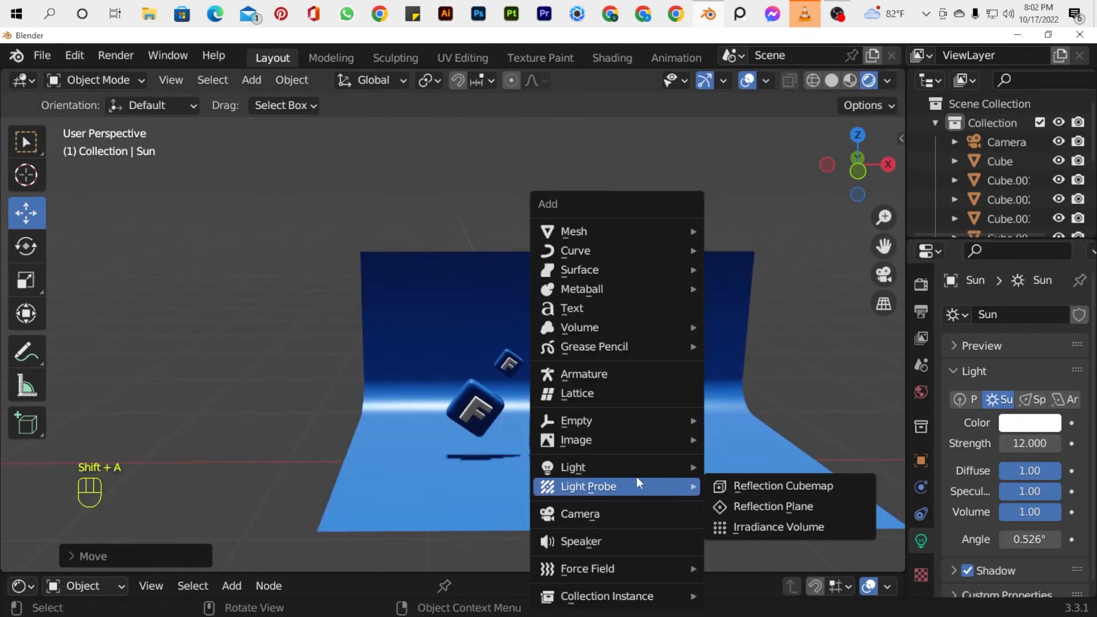
left_click(746, 506)
scroll(625, 379, "down", 4)
left_click_drag(857, 171, 732, 270)
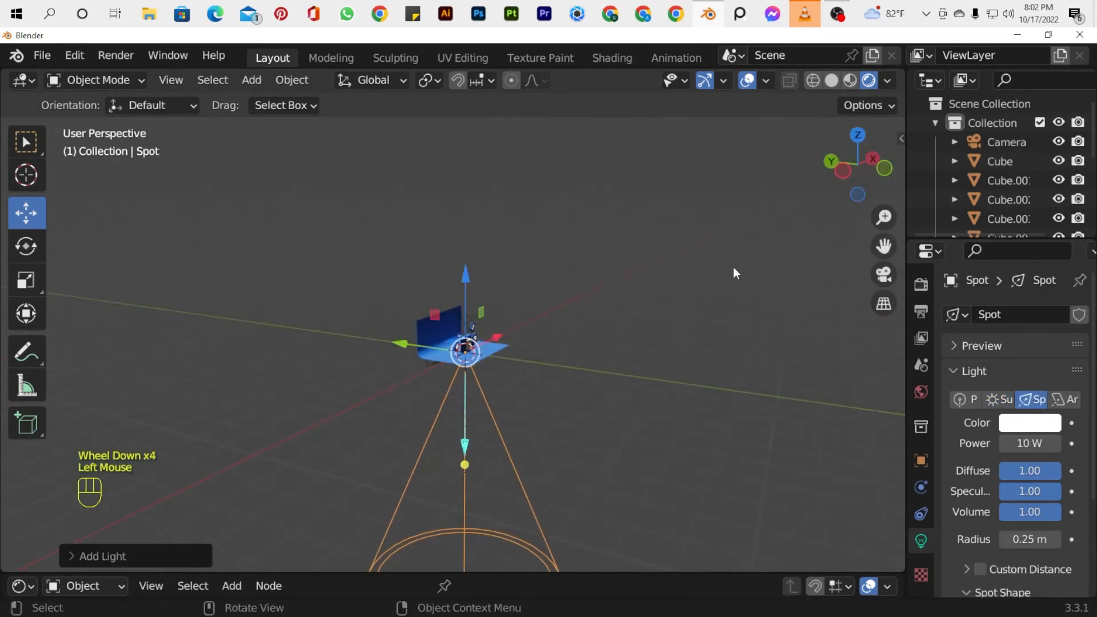
key("s")
left_click(471, 369)
key("r")
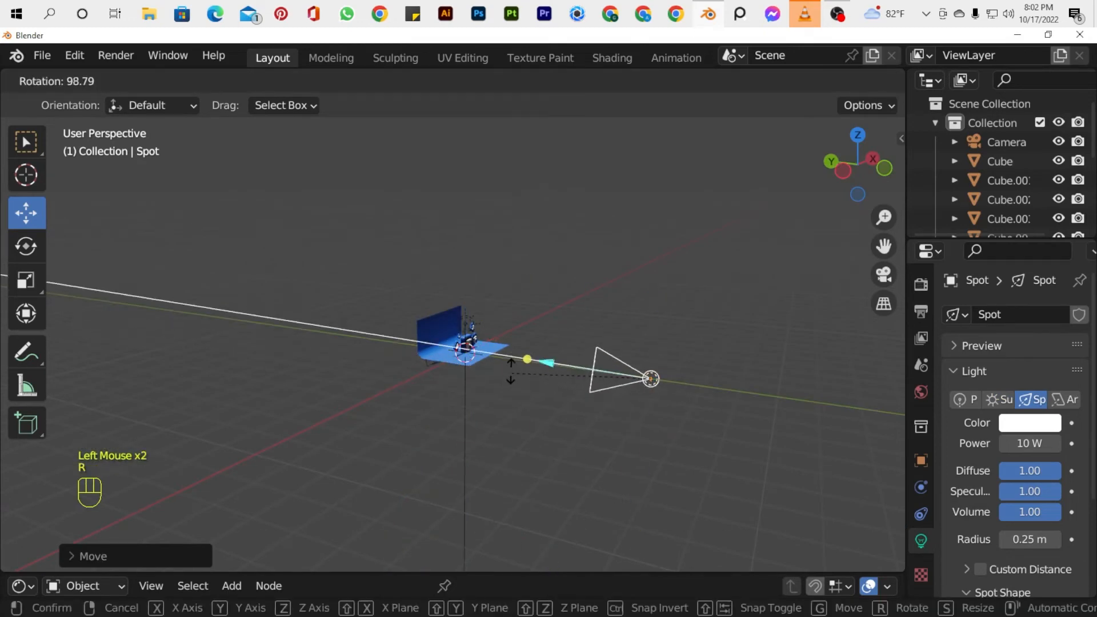
left_click(630, 386)
Refine the spot light's aim by rotating it in the front view and again from an angled view.
key("KP_1")
scroll(661, 306, "up", 1)
key("r")
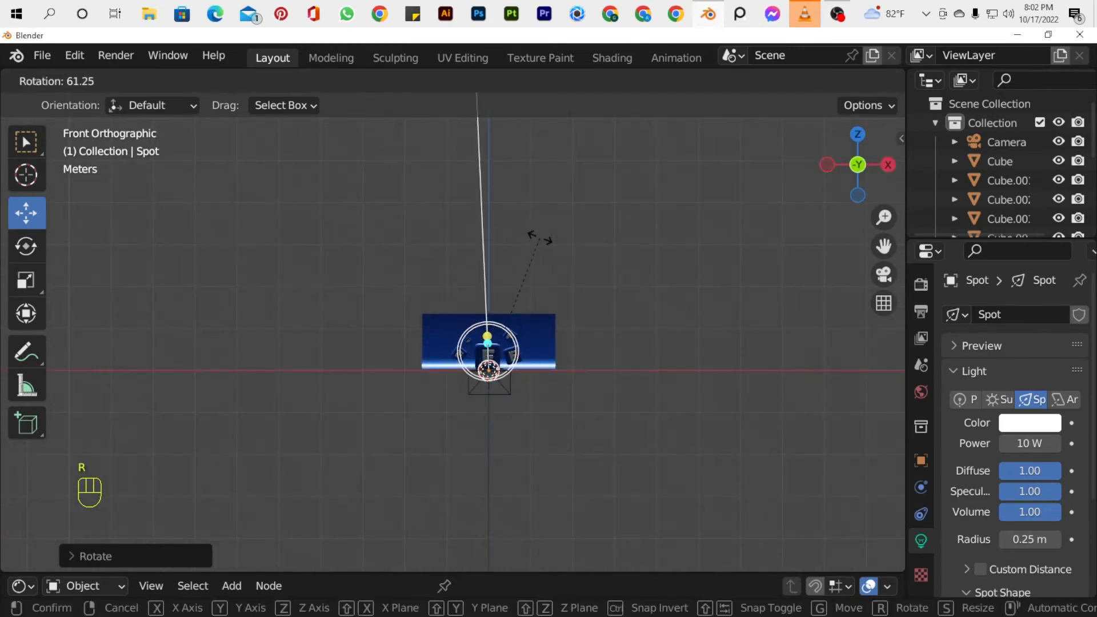
left_click(539, 237)
mouse_move(857, 165)
left_mouse_down()
mouse_move(823, 189)
mouse_move(846, 172)
left_mouse_up()
key("r")
left_click(717, 398)
Set the spot light's power to 1200 W.
scroll(812, 493, "up", 2)
type("1")
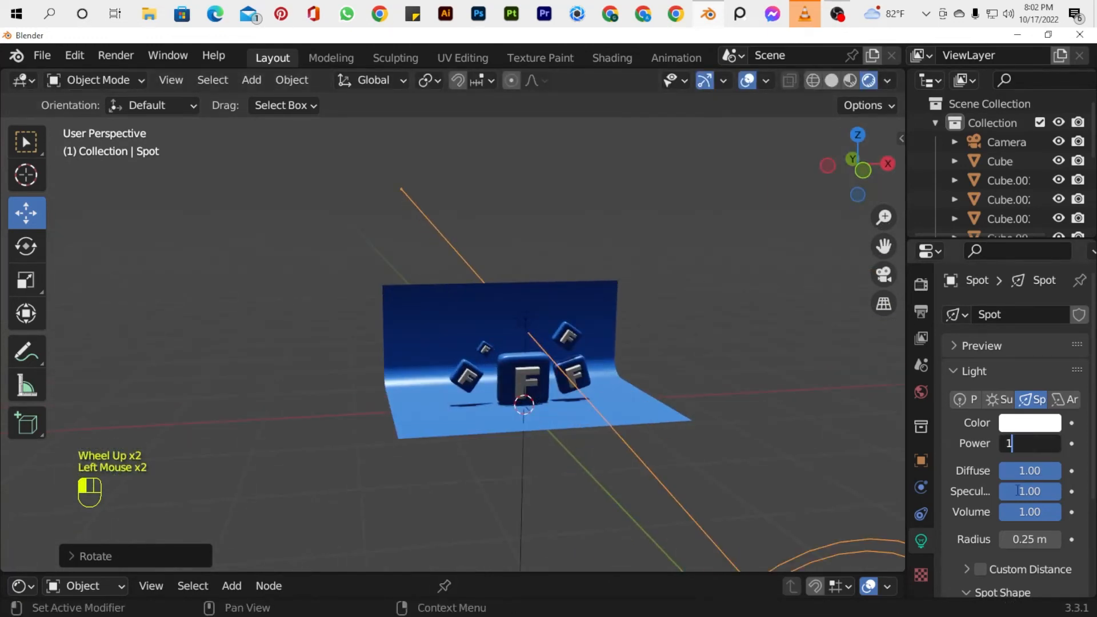
type("200")
key("Return")
scroll(619, 362, "up", 4)
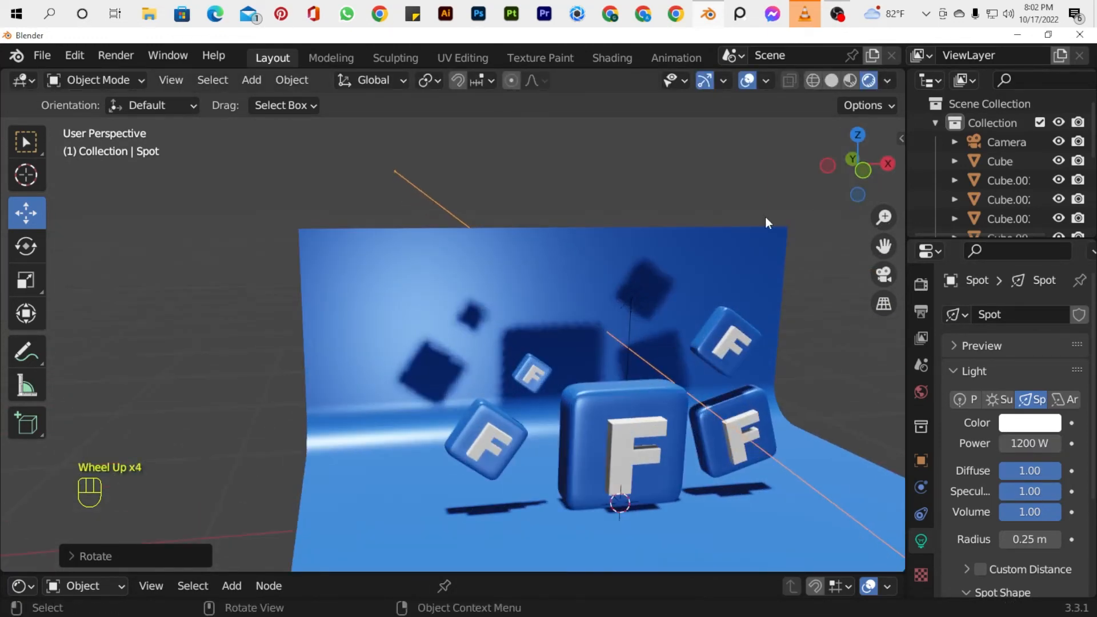
Add an Area light and raise it along Z above the icons.
left_click_drag(858, 165, 818, 166)
scroll(797, 273, "down", 1)
scroll(797, 272, "up", 1)
left_click_drag(884, 246, 815, 168)
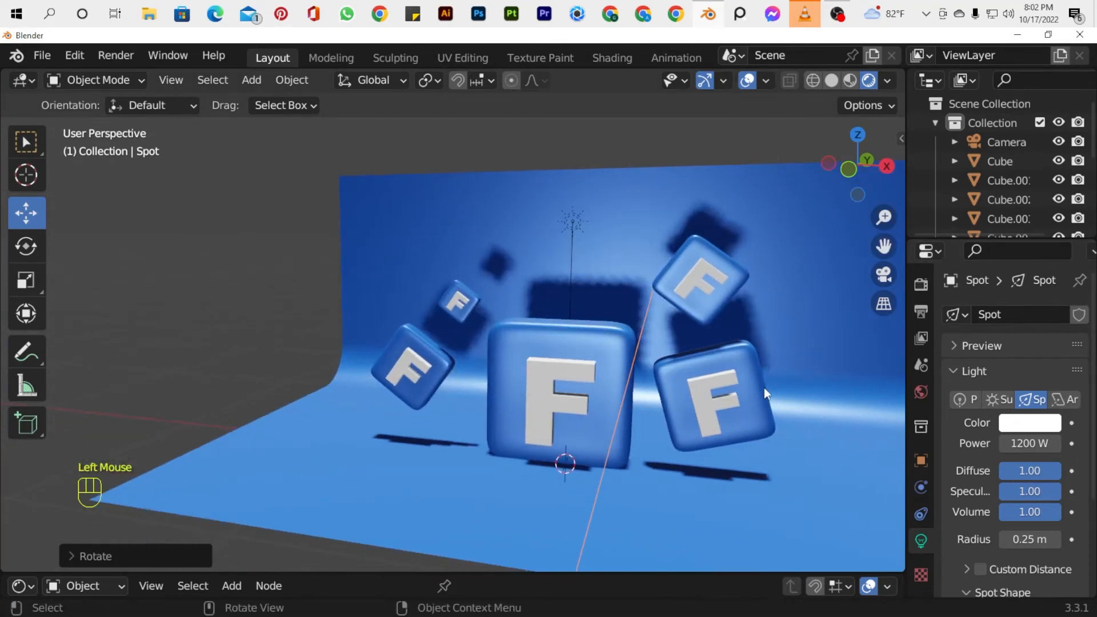
key("shift+a")
mouse_move(441, 369)
left_click(569, 429)
scroll(510, 400, "down", 2)
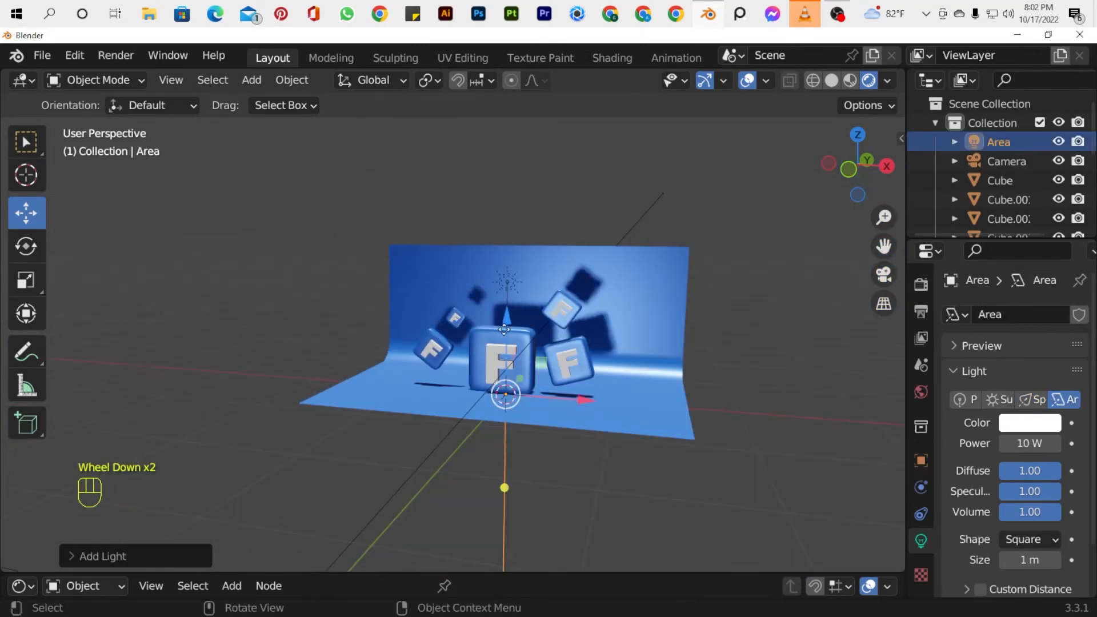
left_click_drag(504, 329, 506, 183)
Scale the area light up to about the backdrop's width and shift it slightly along X.
key("s")
left_click(755, 310)
left_click_drag(596, 252, 638, 253)
Tint the area light's color blue.
left_click(1030, 423)
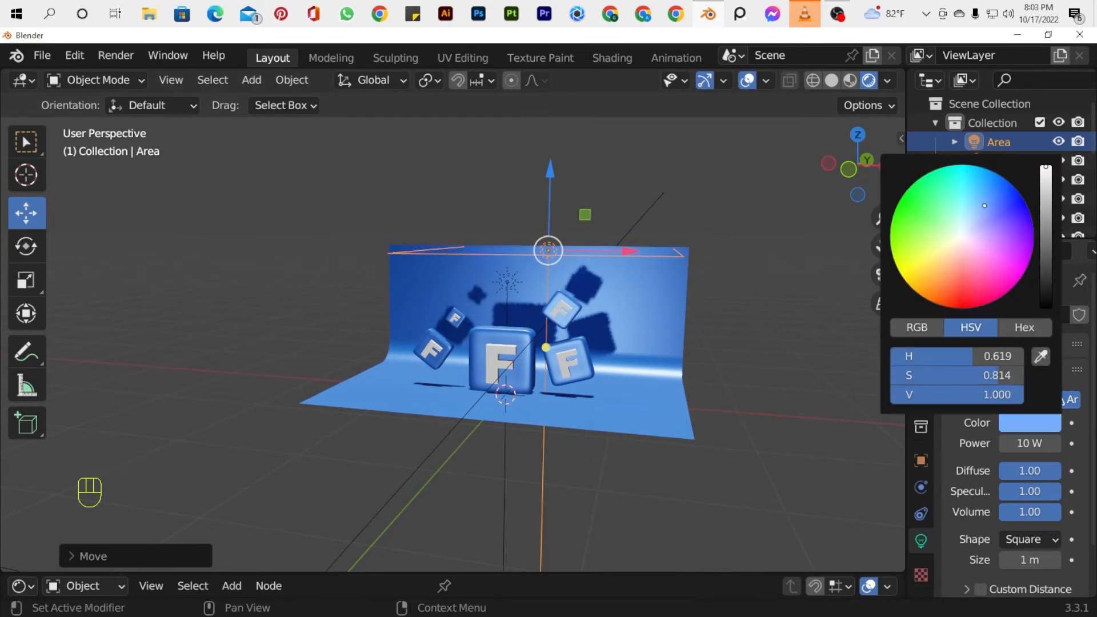
scroll(541, 311, "up", 3)
left_click_drag(884, 245, 884, 247)
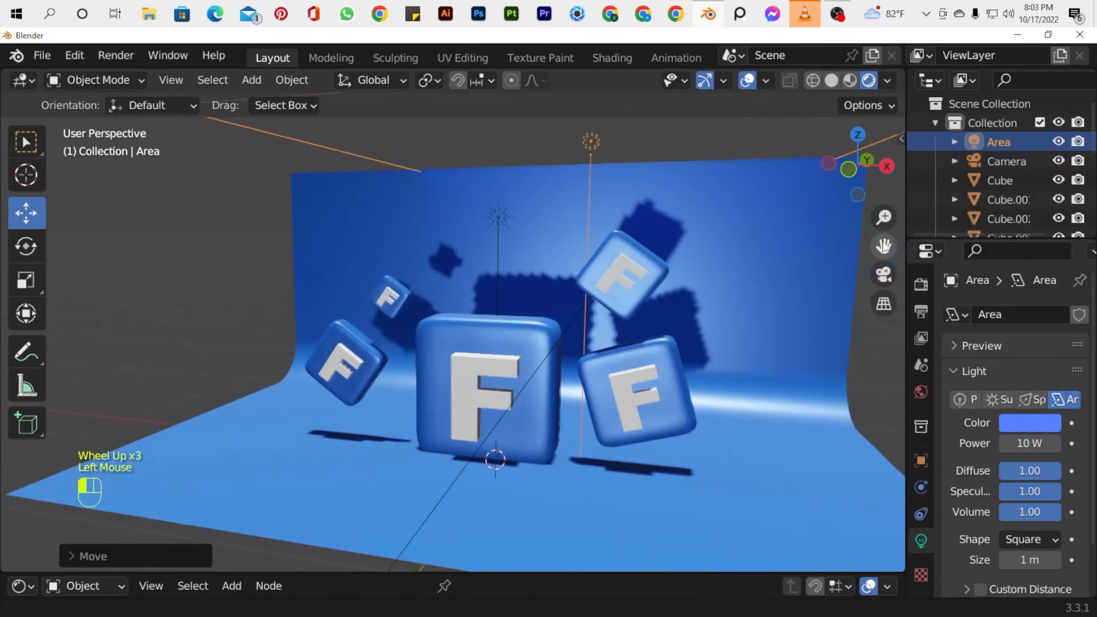
Change the area light's color to pink and set its power to 180 W.
left_click(1006, 422)
left_click(1027, 444)
type("1")
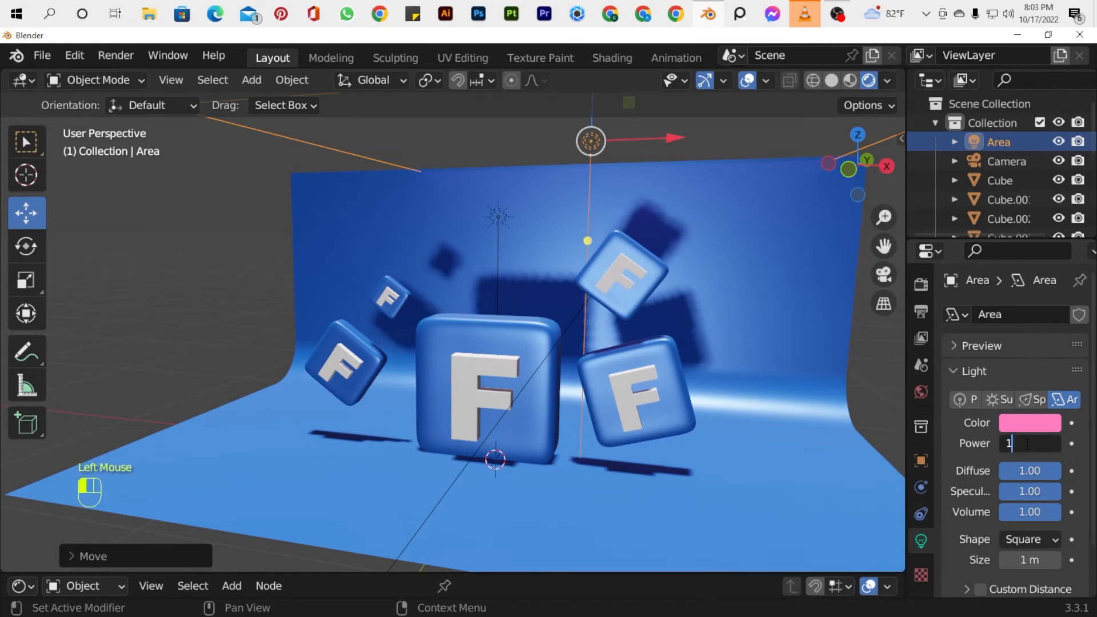
type("80")
key("Return")
Lighten the area light's color to a very pale pink.
scroll(654, 269, "down", 1)
left_click_drag(857, 170, 888, 181)
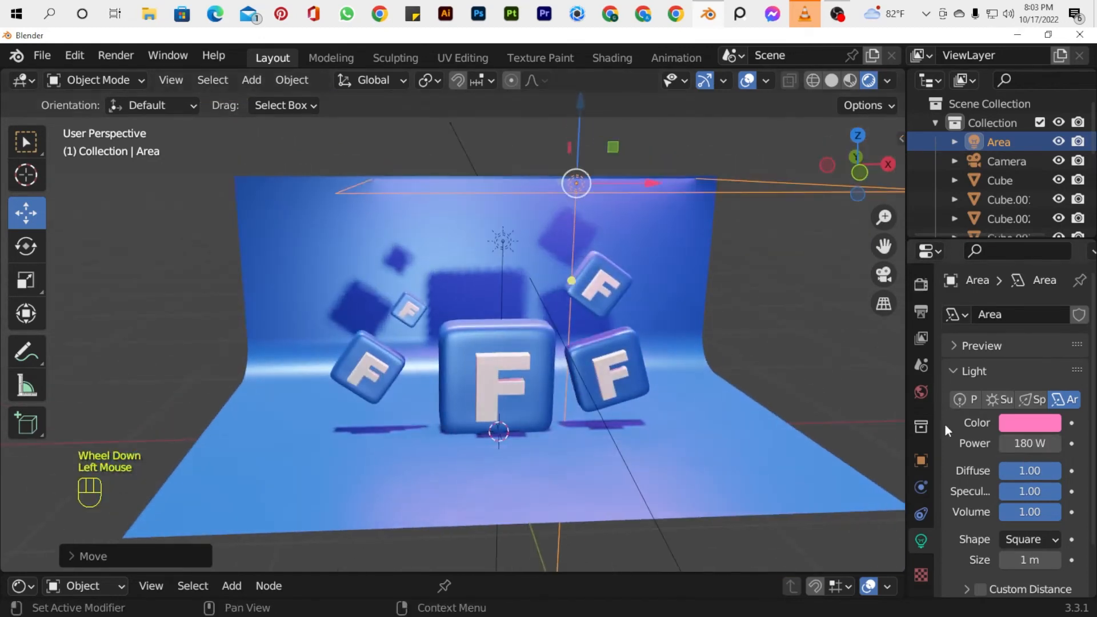
left_click(1029, 423)
left_click(1000, 207)
Select the spot light and set its power to 500 W.
scroll(685, 376, "down", 2)
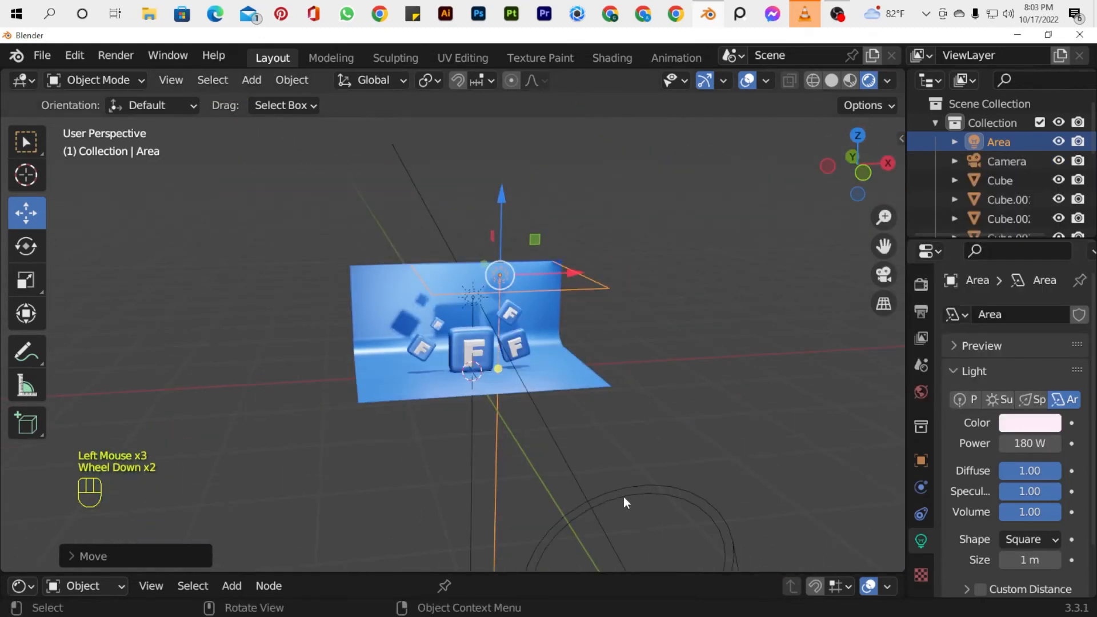
scroll(624, 502, "up", 1)
left_click(614, 534)
scroll(611, 486, "down", 2)
left_click(610, 441)
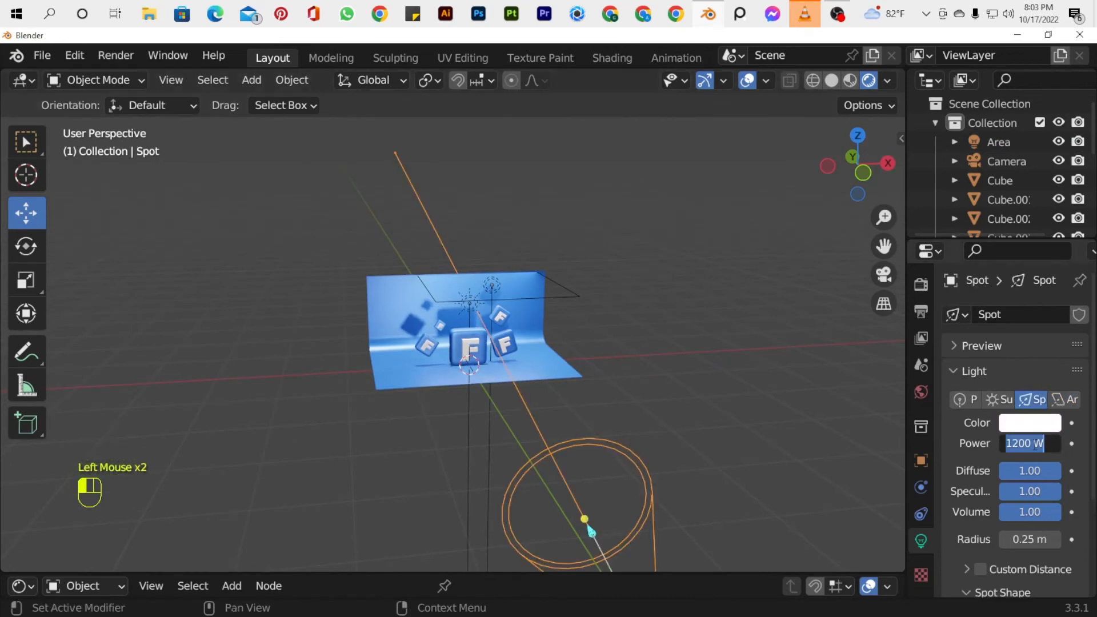
type("500")
key("Return")
Select the area light above the icons, scale it up further and adjust its height along Z.
left_click_drag(857, 172, 717, 236)
scroll(529, 386, "up", 3)
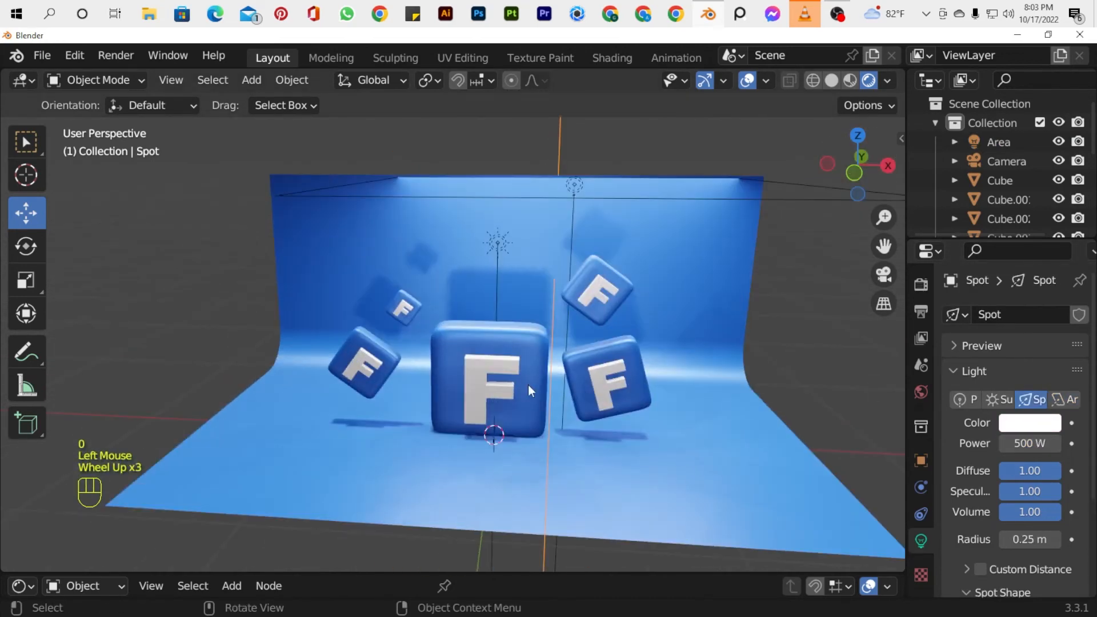
left_click(420, 323)
left_click(574, 184)
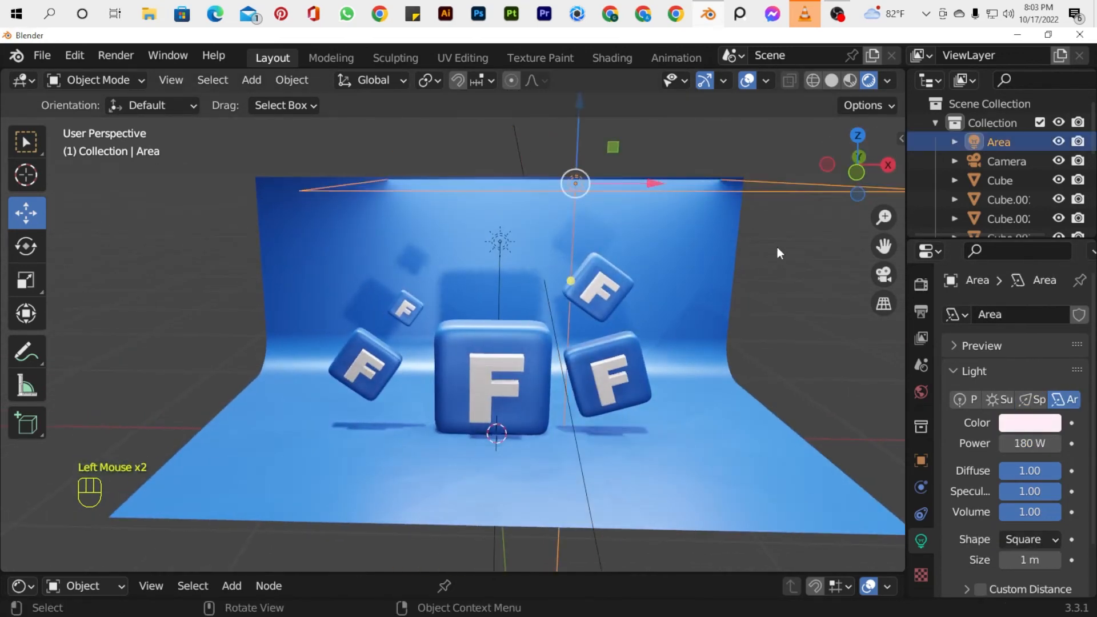
key("s")
left_click(11, 285)
left_click_drag(577, 126, 576, 546)
Frame the whole backdrop from the front and align the camera to that view.
scroll(493, 461, "down", 3)
left_click_drag(858, 171, 796, 225)
key("ctrl+alt+KP_0")
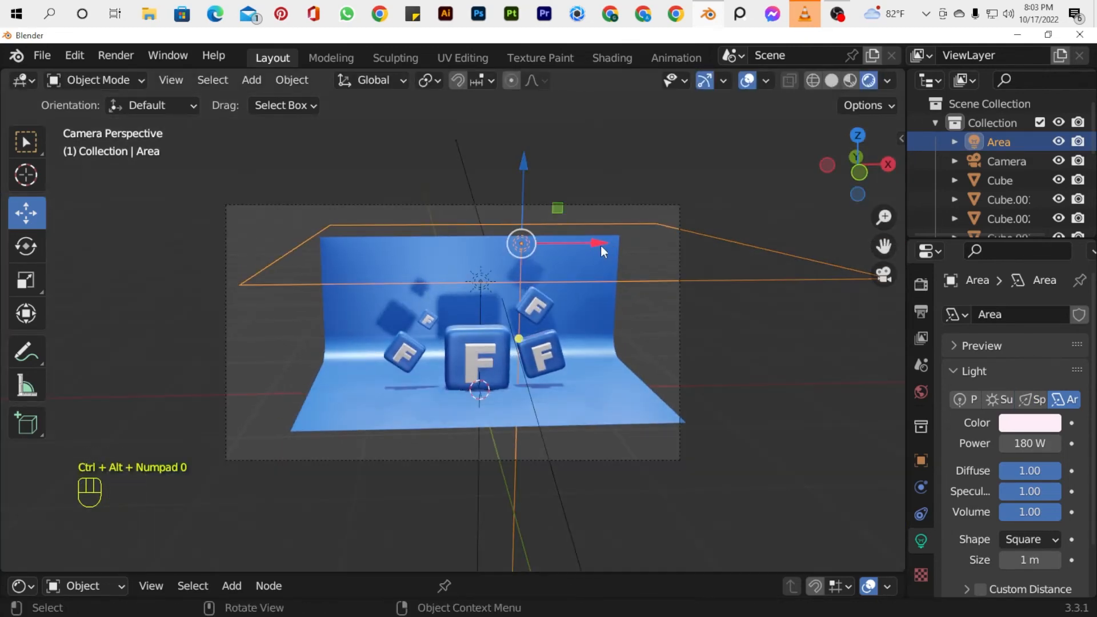
left_click(872, 178)
key("n")
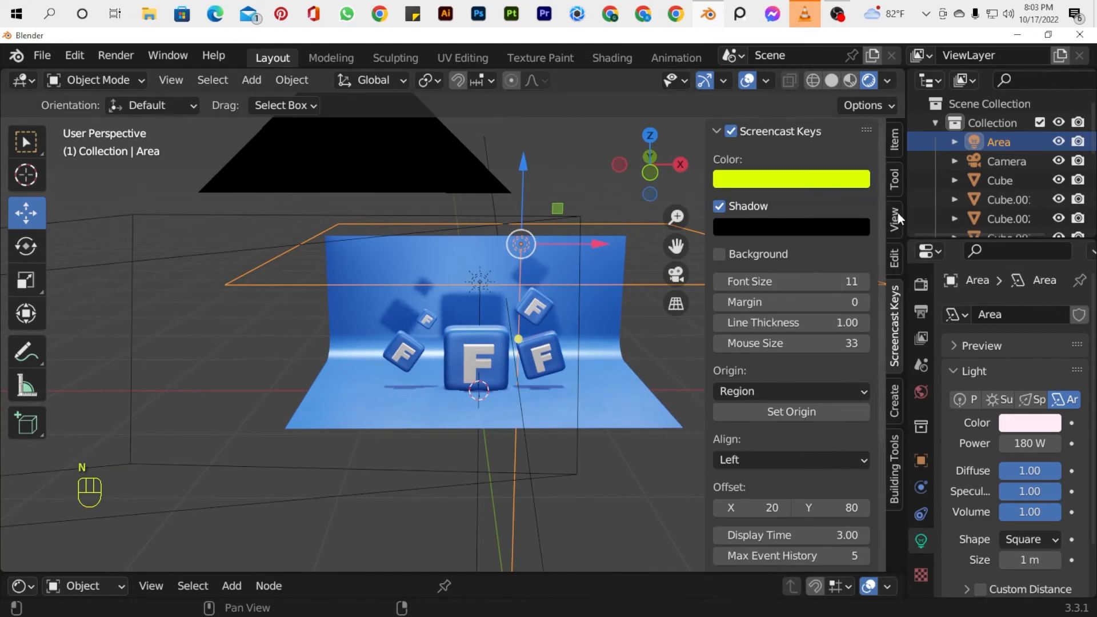
left_click(897, 212)
key("n")
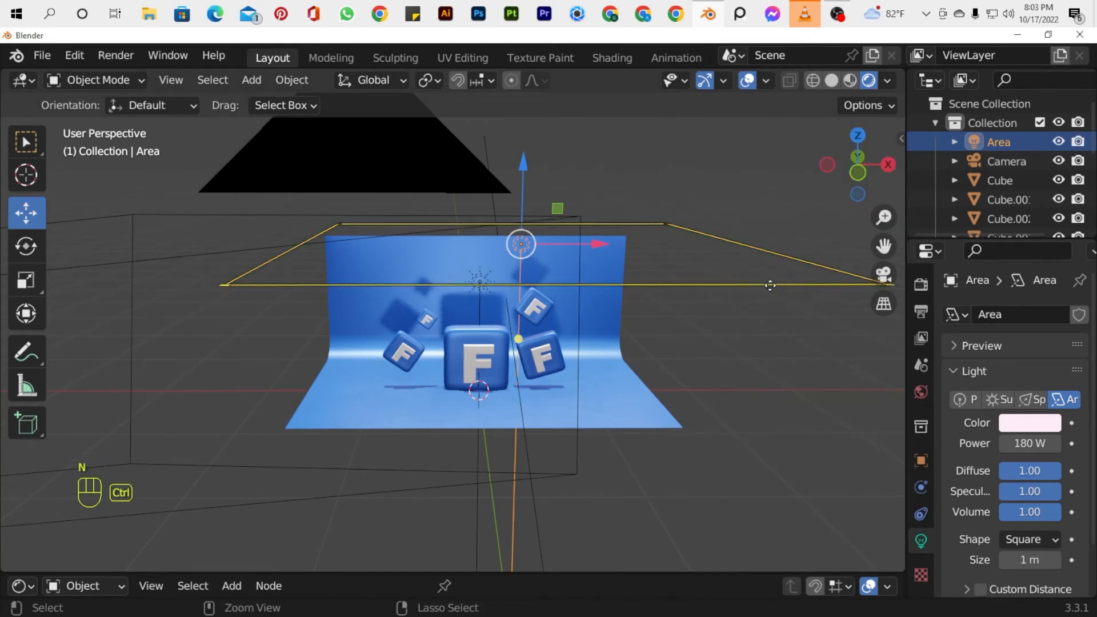
Align the camera to the front view, move it closer and pan it so all five F icons fit inside the frame.
key("ctrl+alt+KP_0")
scroll(624, 308, "up", 3)
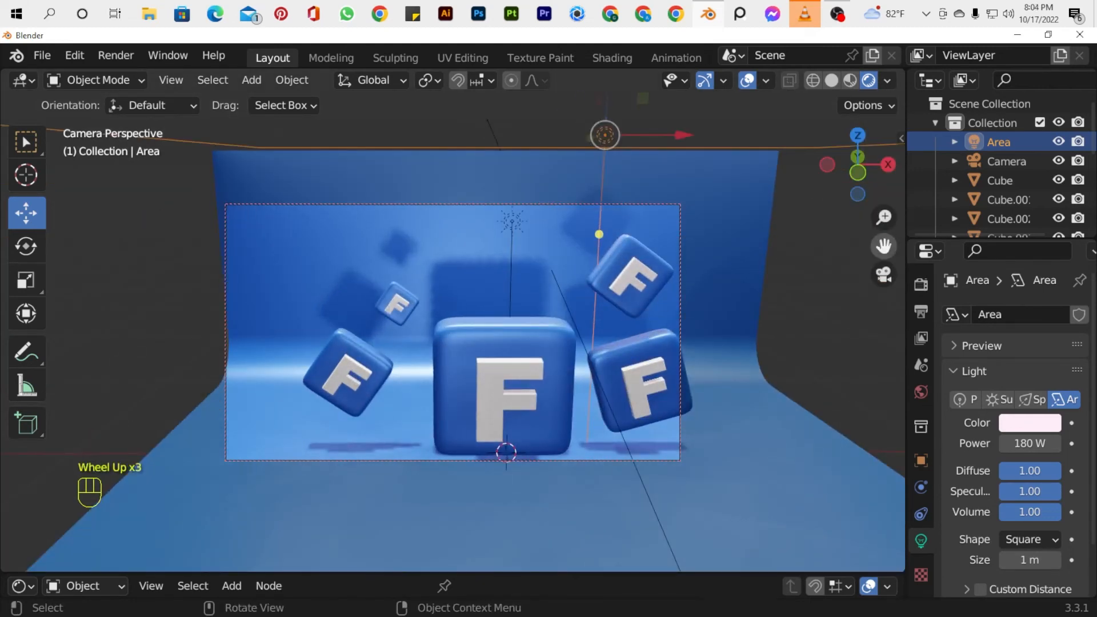
left_click_drag(884, 247, 818, 235)
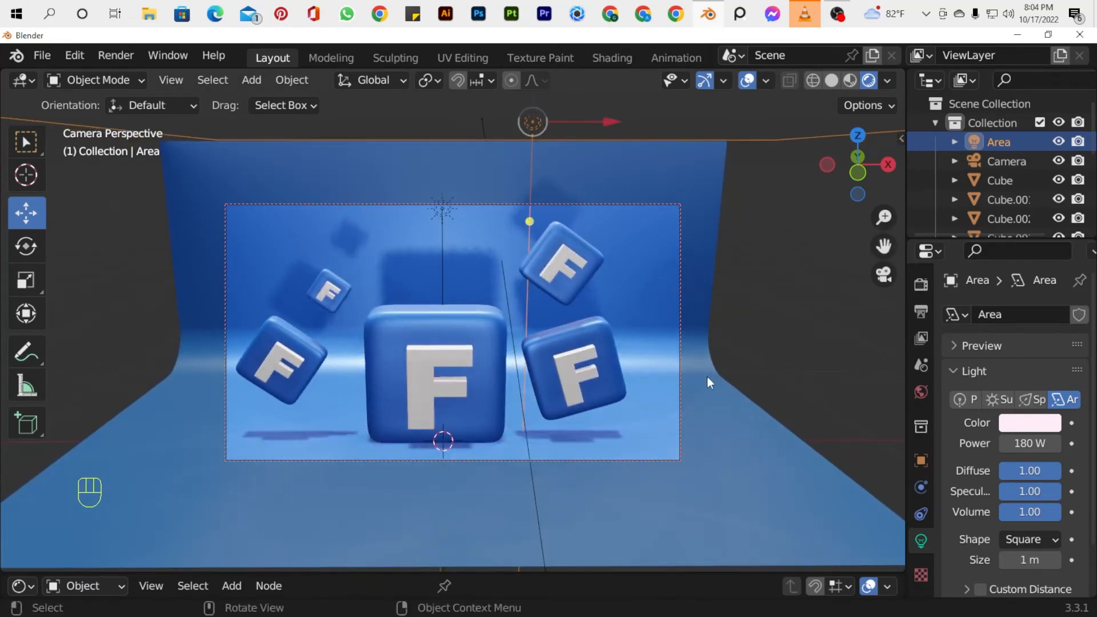
left_click(767, 450)
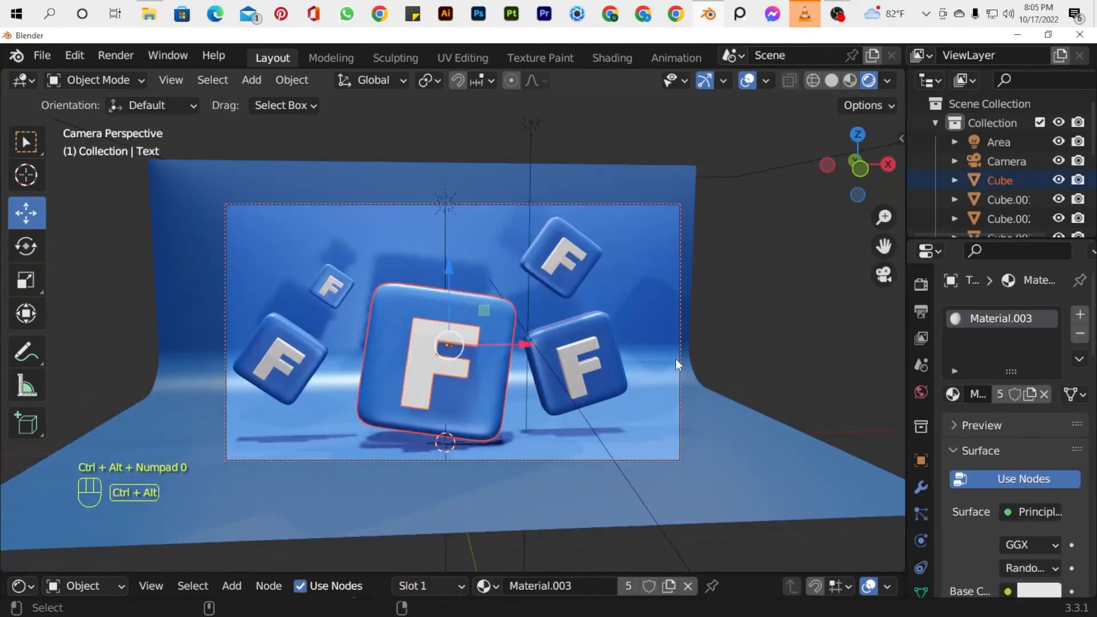
left_click(676, 359)
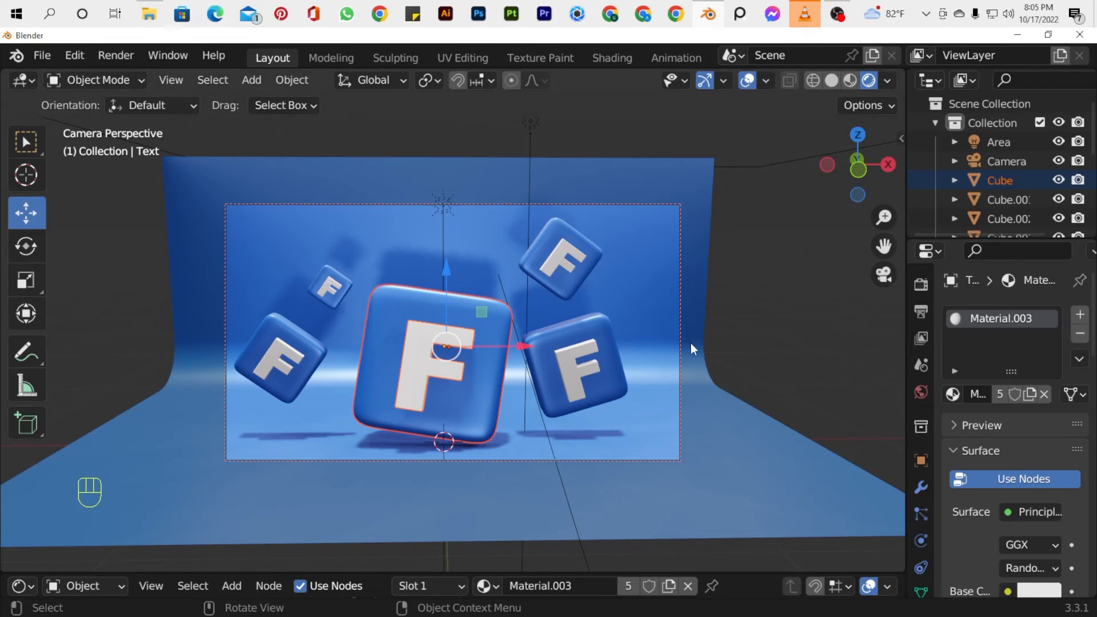
Try Cycles as the render engine for the scene and switch back to Eevee.
left_click(922, 311)
left_click(922, 284)
left_click(1046, 314)
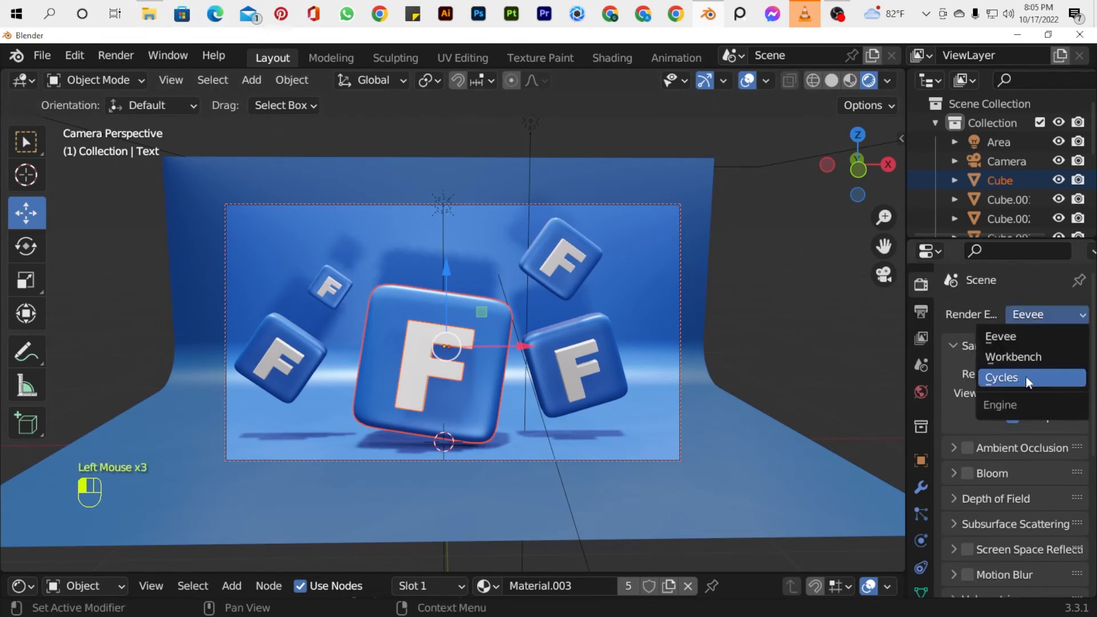
left_click(1019, 378)
scroll(966, 503, "down", 2)
scroll(966, 503, "up", 2)
left_click(1035, 315)
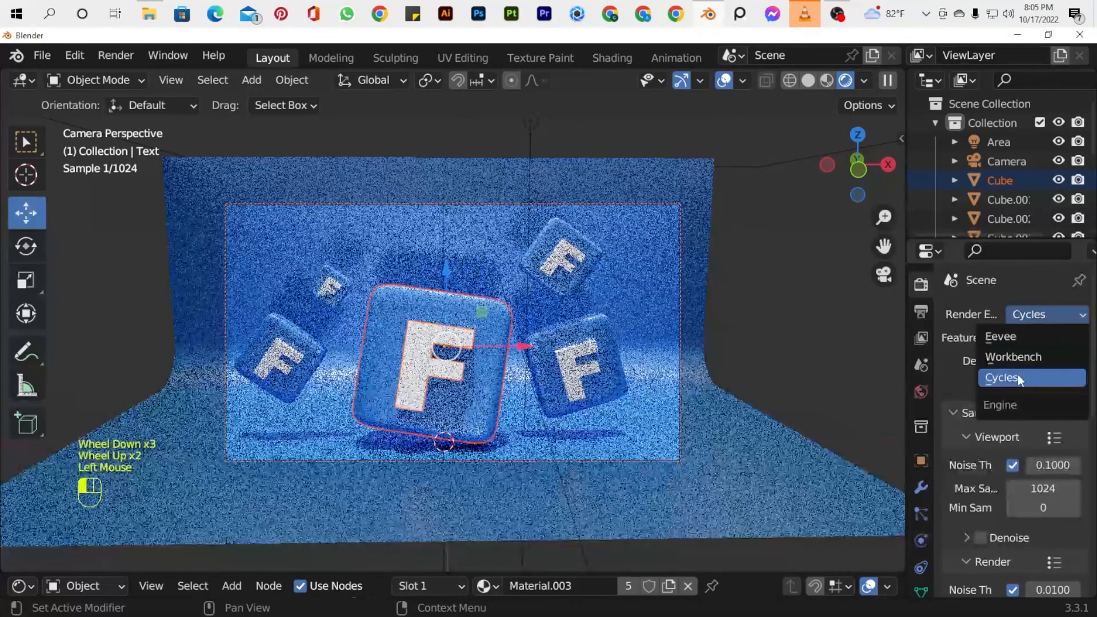
left_click(1006, 337)
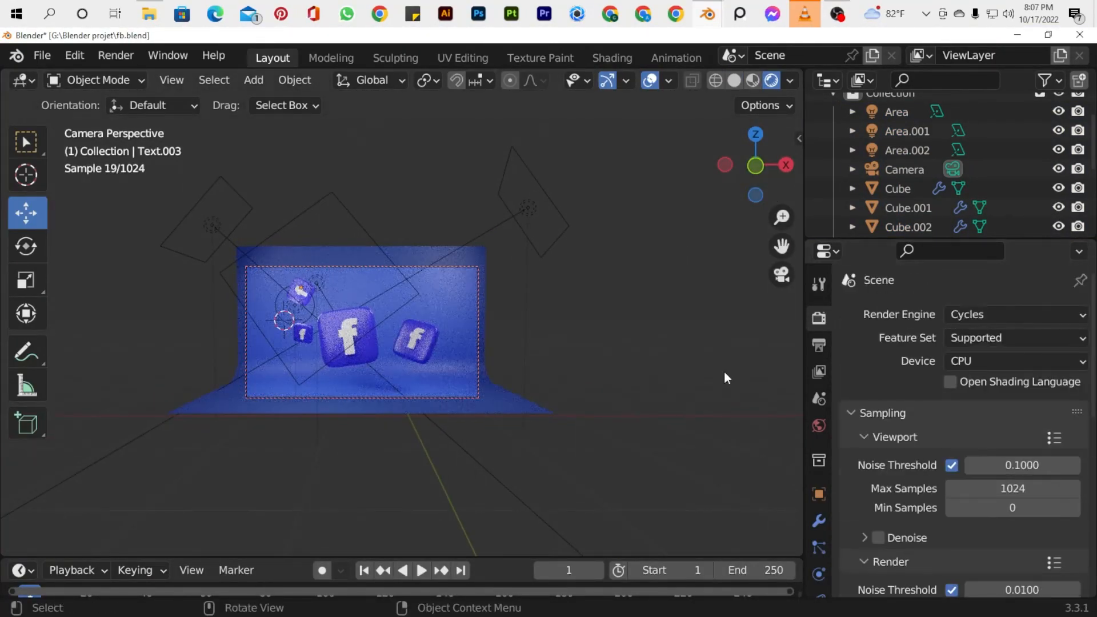
Render the Facebook icon scene as a still image and save the result as FACEBOOK LOGO.
scroll(1024, 558, "down", 3)
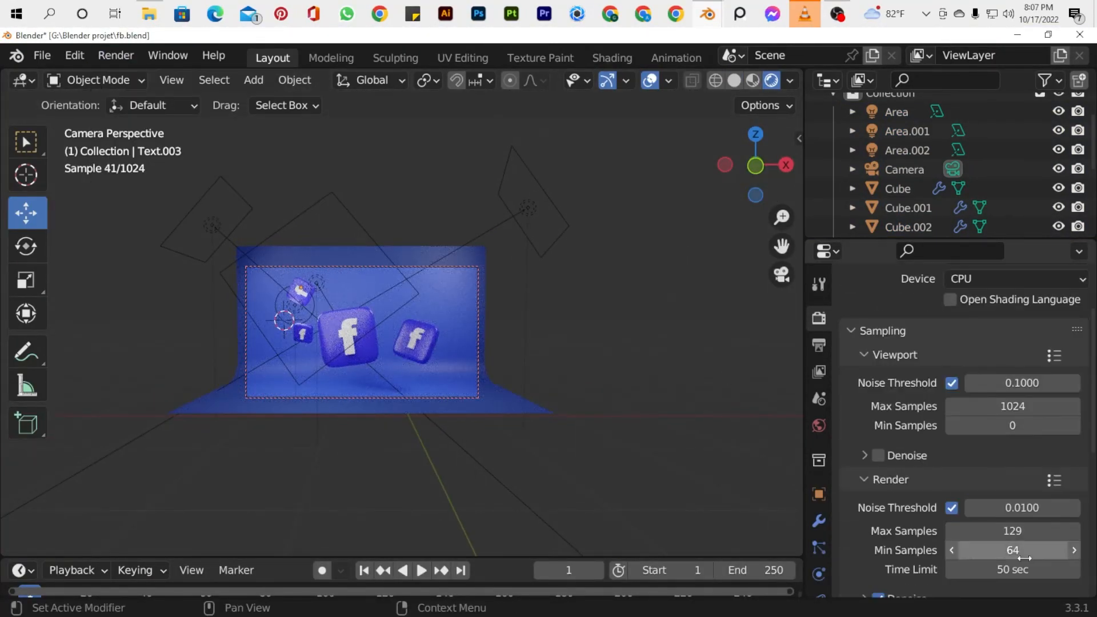
key("F12")
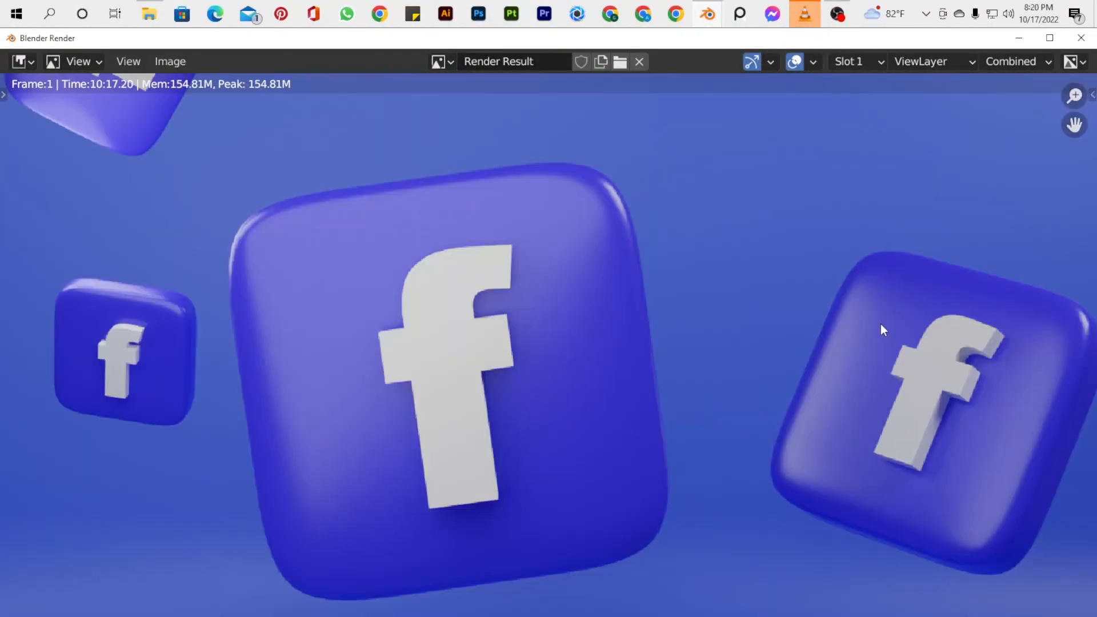
left_click(171, 61)
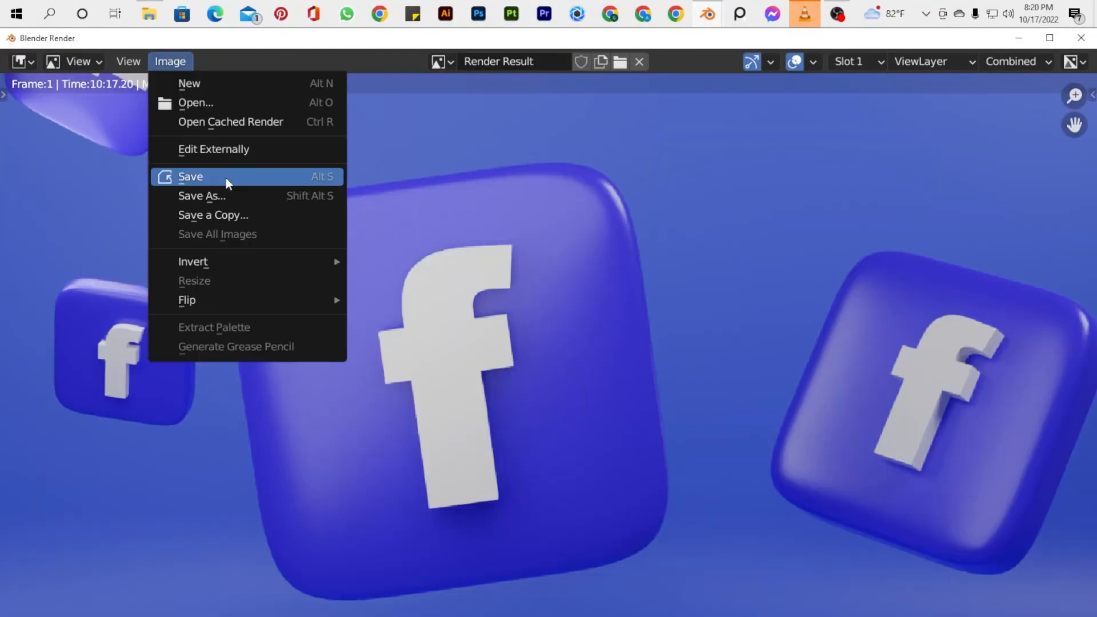
left_click(222, 181)
type("FACEBOOK LOGO")
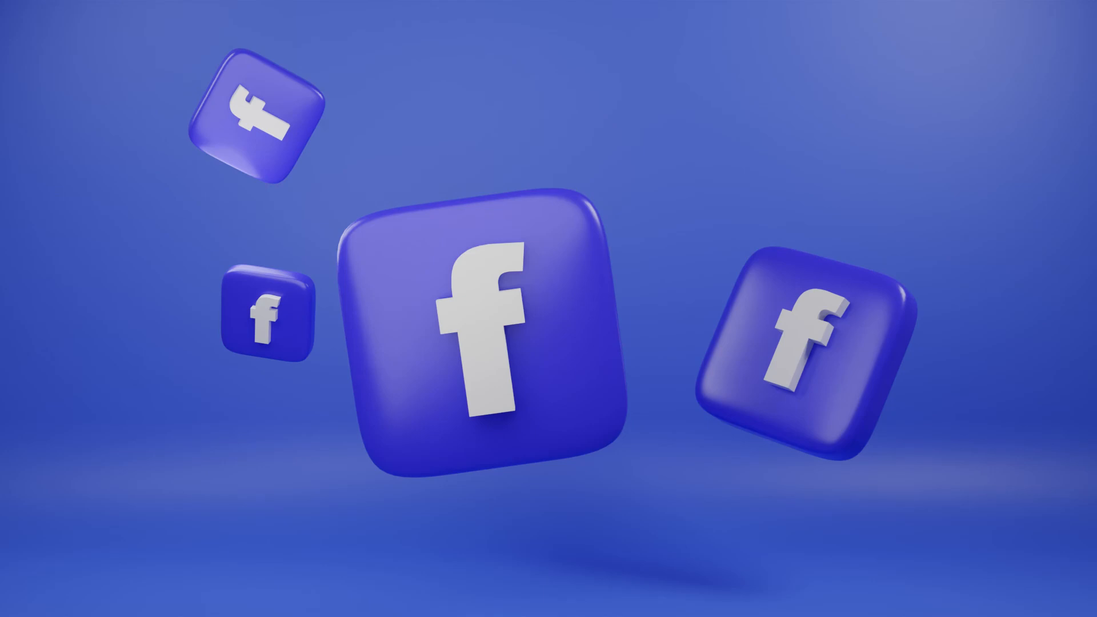